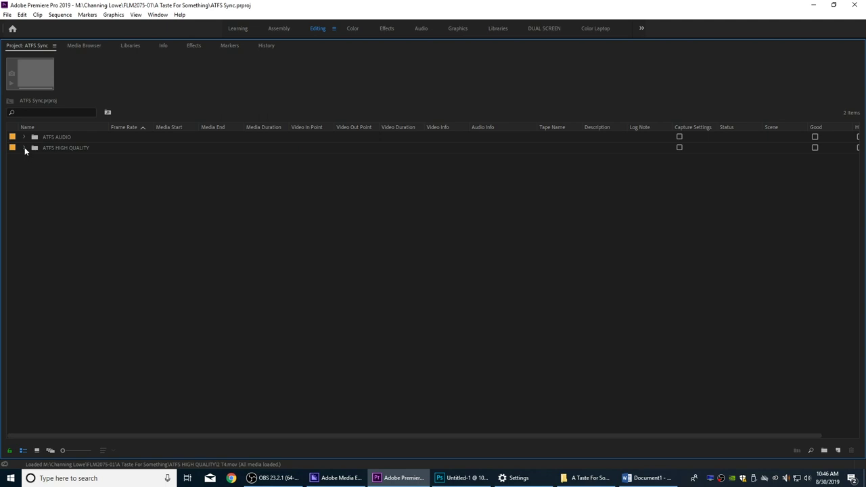
Expand the ATFS HIGH QUALITY bin and delete the clip 1 T1.mov from it
{"action": "left_click", "coordinate": [24, 148]}
{"action": "left_click", "coordinate": [47, 157]}
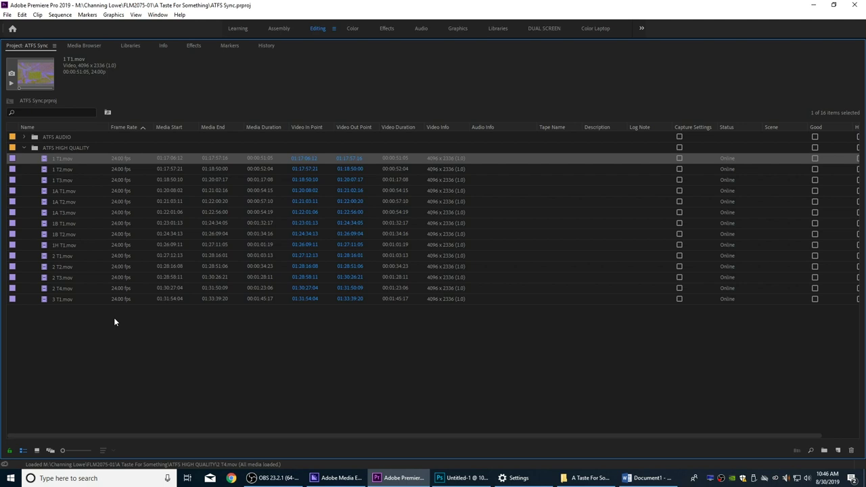
{"action": "key", "text": "Delete"}
Look through the remaining clips in the ATFS HIGH QUALITY bin, checking 1 T2.mov through 1A T2.mov one by one
{"action": "left_click_drag", "start_coordinate": [86, 323], "coordinate": [40, 166]}
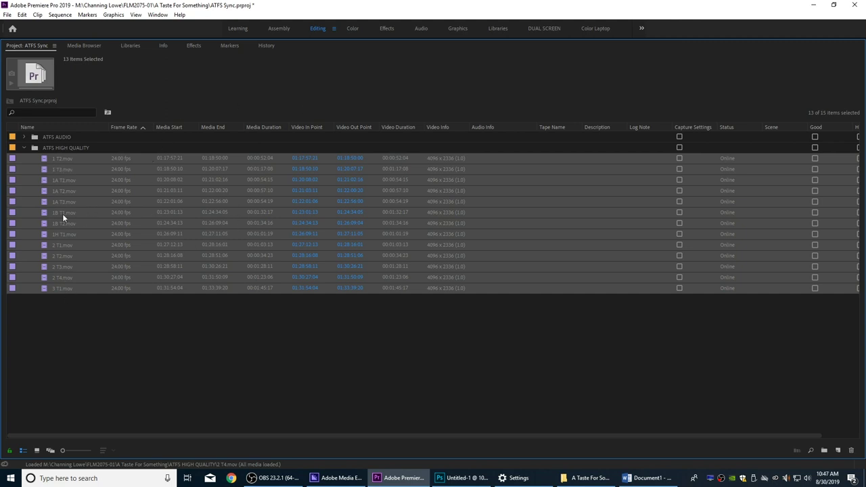
{"action": "left_click", "coordinate": [46, 157]}
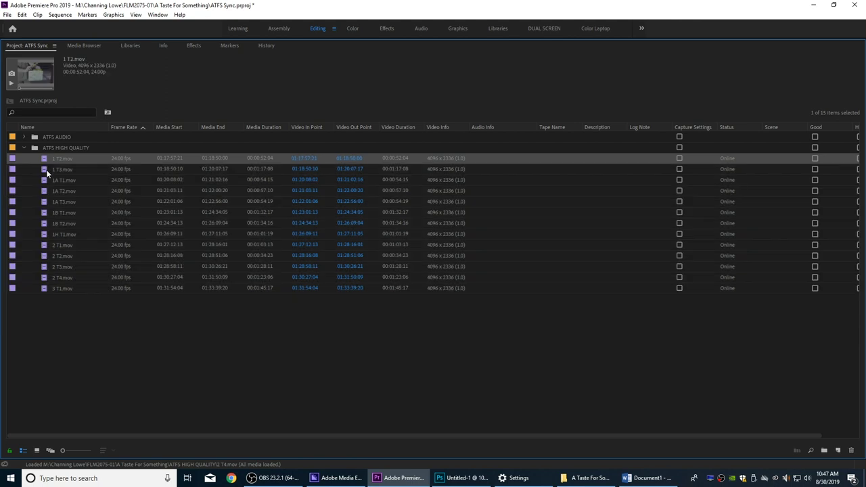
{"action": "left_click", "coordinate": [46, 169]}
{"action": "left_click", "coordinate": [46, 180]}
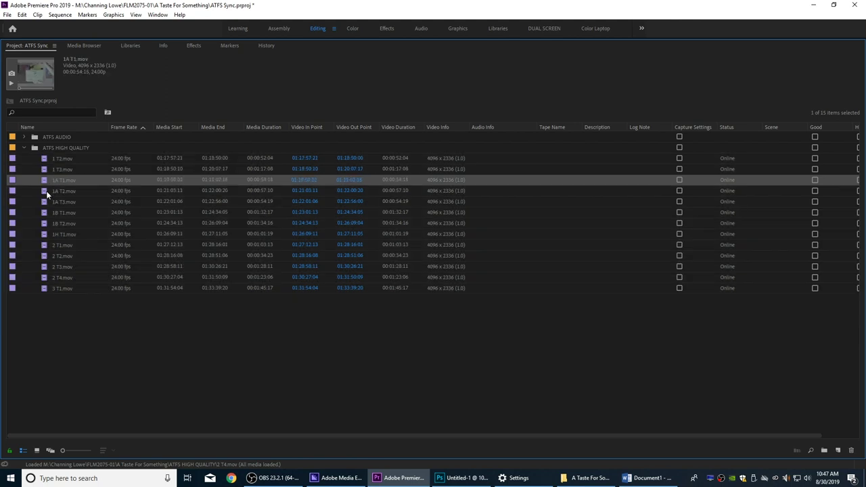
{"action": "left_click", "coordinate": [46, 191]}
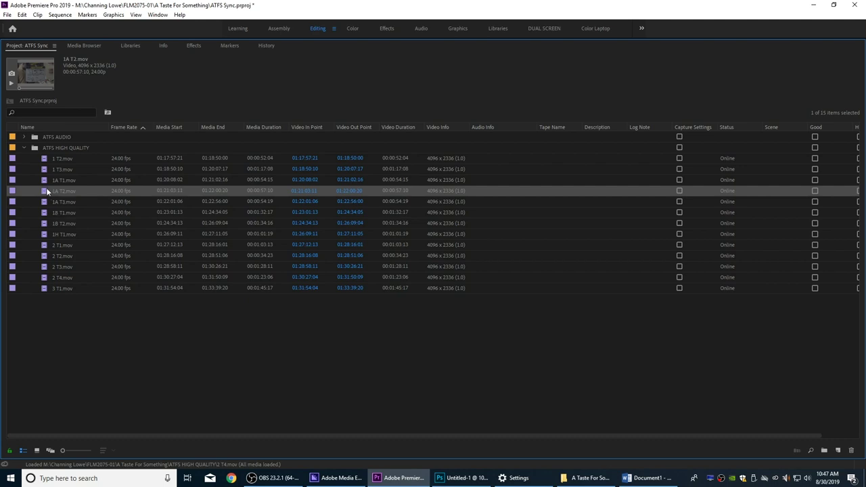
Open 1 T2.mov in the Source monitor, move its playhead to 01:18:20:09, and return to the enlarged project list
{"action": "double_click", "coordinate": [44, 159]}
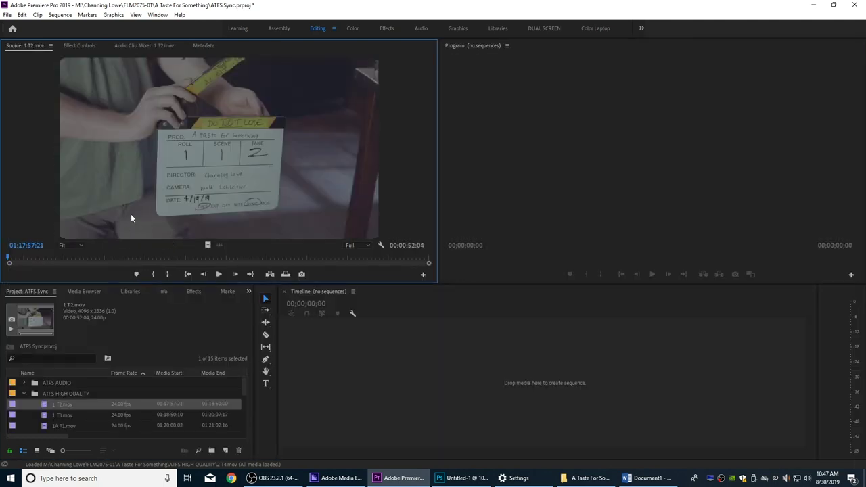
{"action": "left_click", "coordinate": [189, 257]}
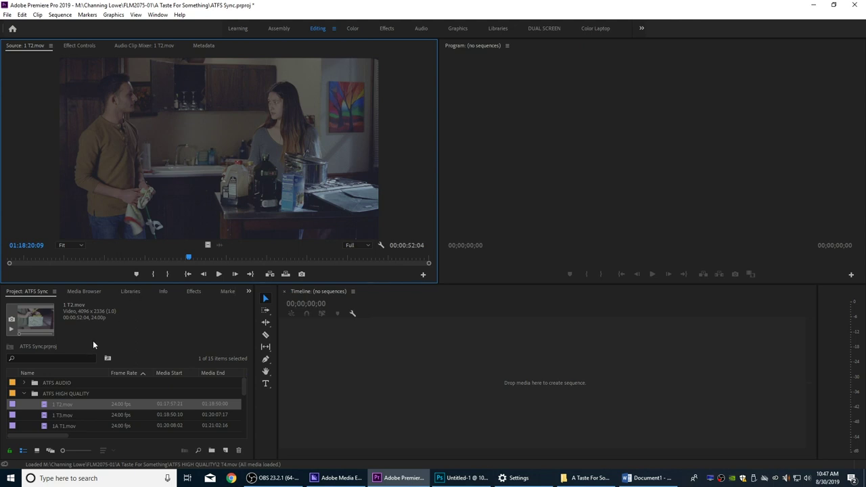
{"action": "key", "text": "grave"}
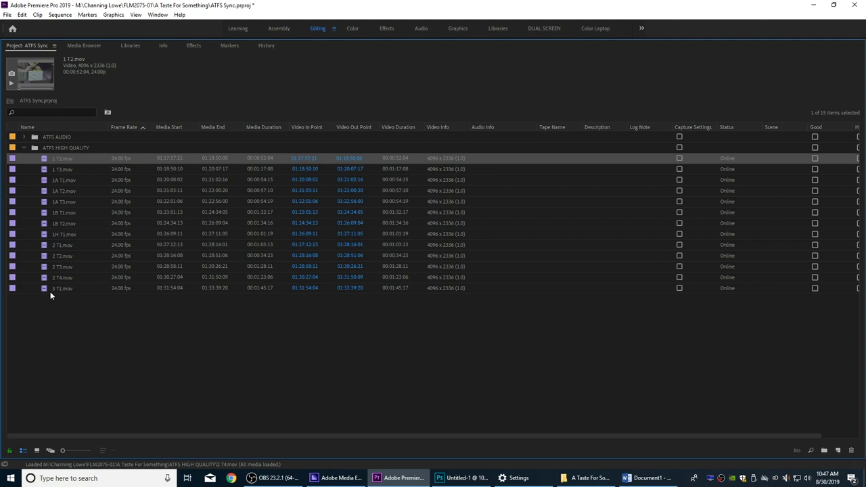
{"action": "left_click", "coordinate": [342, 383]}
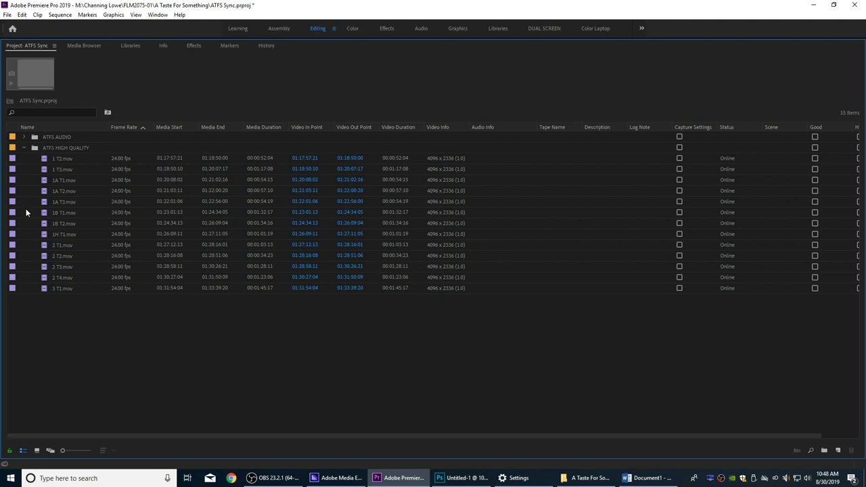
Reopen 1 T2.mov in the Source monitor and view its frame enlarged before restoring the layout
{"action": "double_click", "coordinate": [46, 160]}
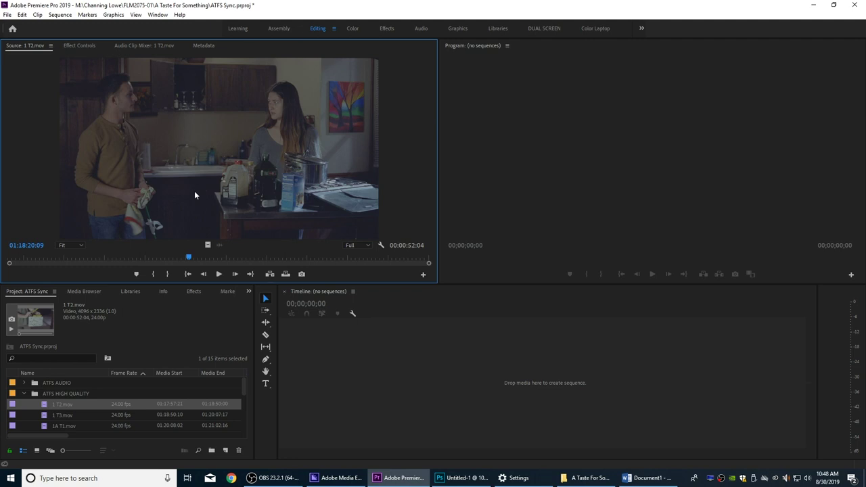
{"action": "key", "text": "grave"}
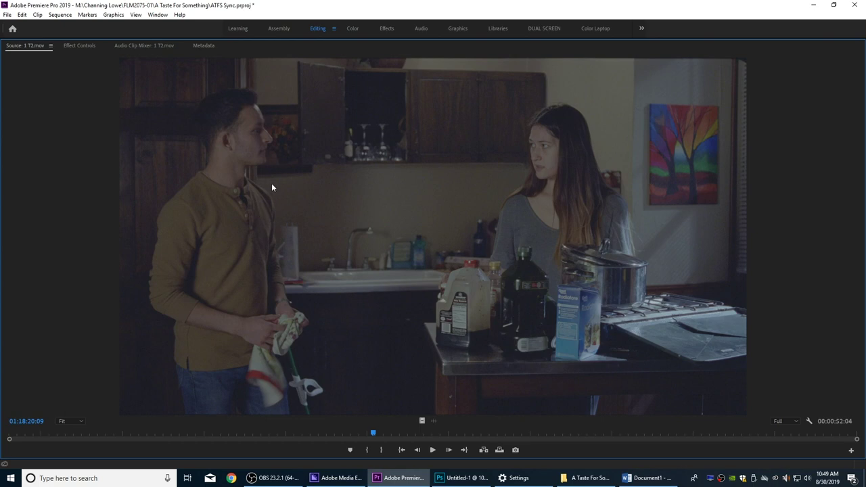
{"action": "key", "text": "grave"}
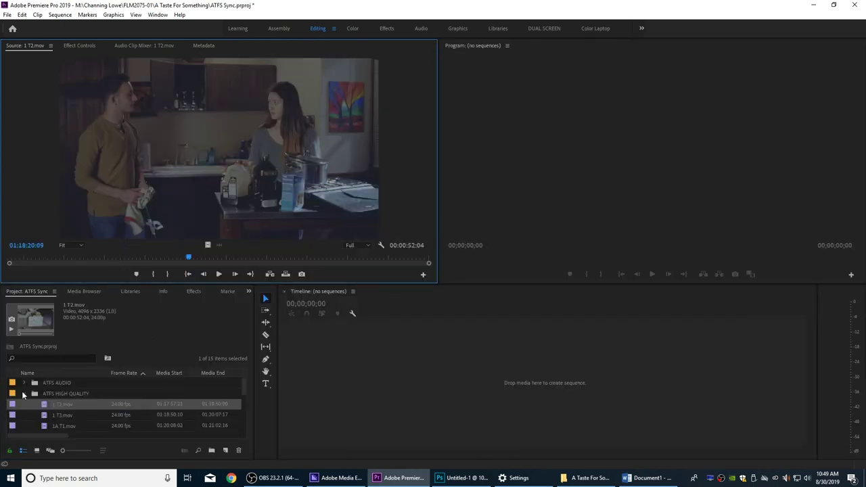
Collapse the ATFS HIGH QUALITY bin and create a new sequence from the DSLR 1080p24 preset with the default name
{"action": "left_click", "coordinate": [23, 394]}
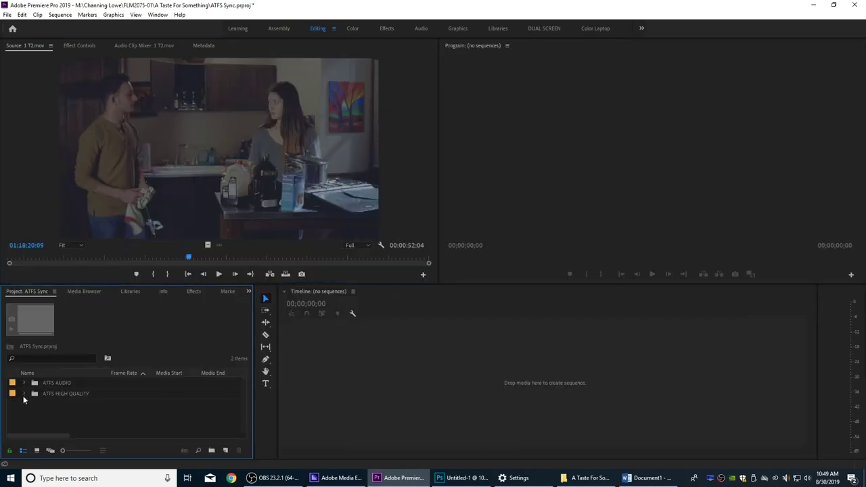
{"action": "left_click", "coordinate": [227, 451]}
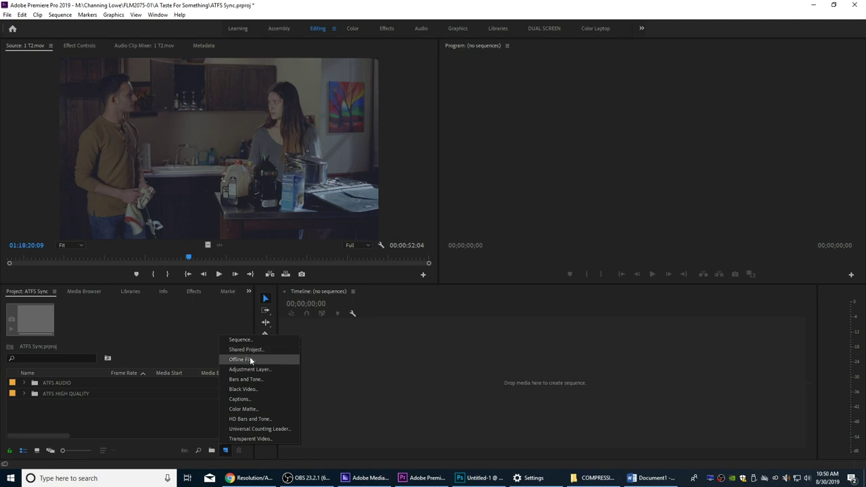
{"action": "left_click", "coordinate": [280, 325]}
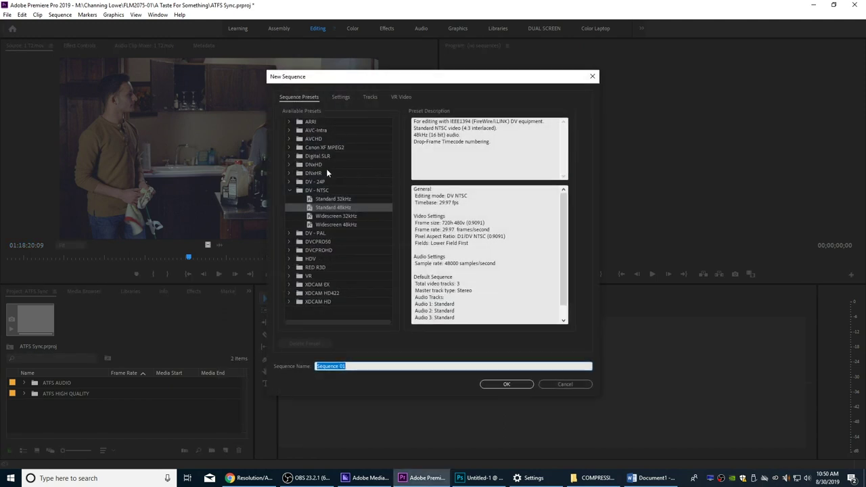
{"action": "left_click", "coordinate": [290, 156]}
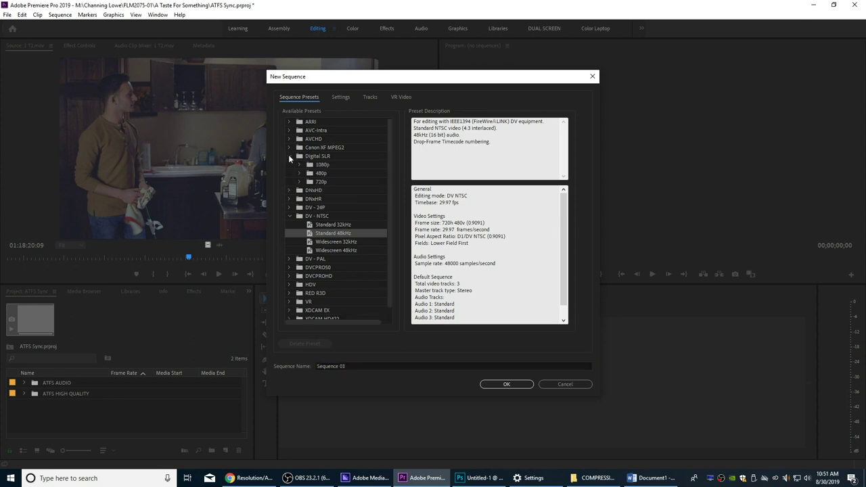
{"action": "left_click", "coordinate": [300, 165]}
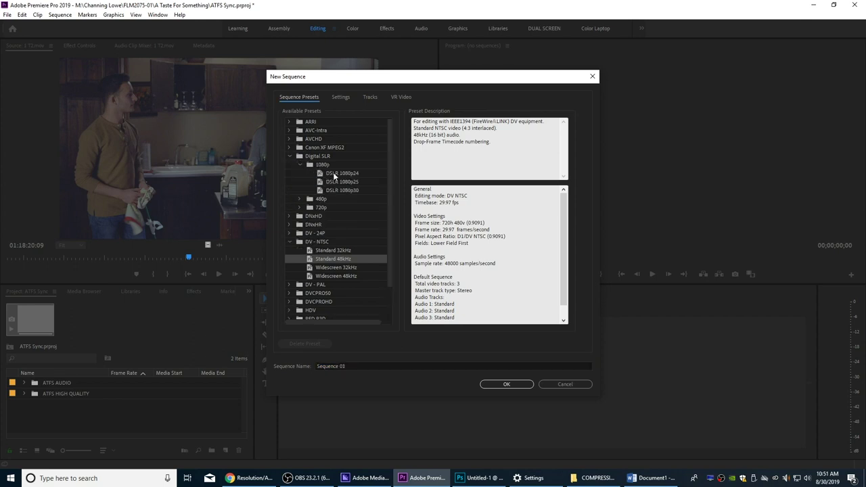
{"action": "left_click", "coordinate": [341, 174]}
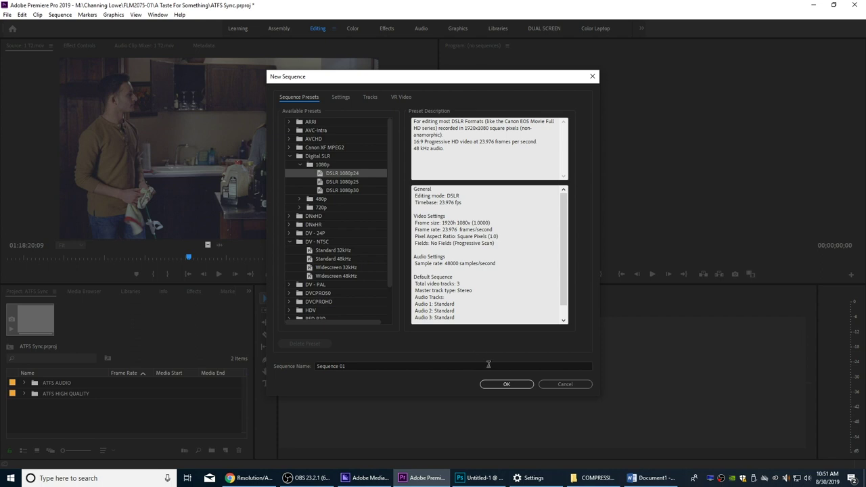
{"action": "left_click", "coordinate": [506, 384]}
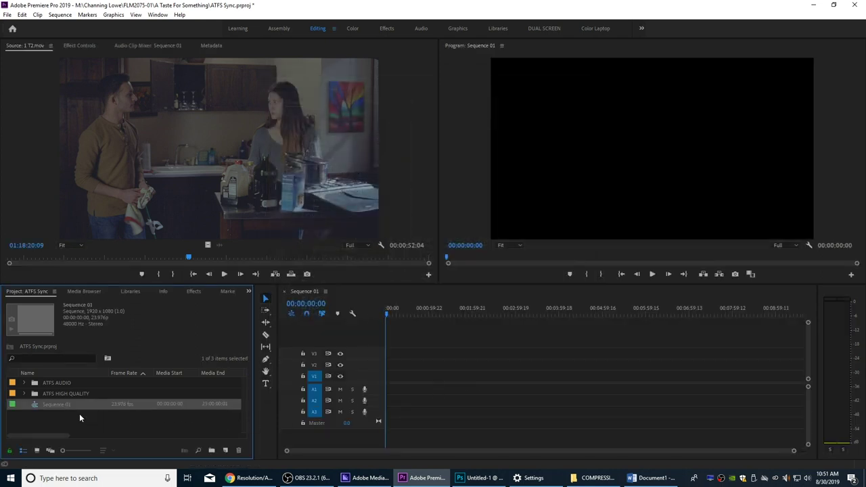
Select the new sequence in the project to view its frame size and frame rate
{"action": "left_click", "coordinate": [57, 405]}
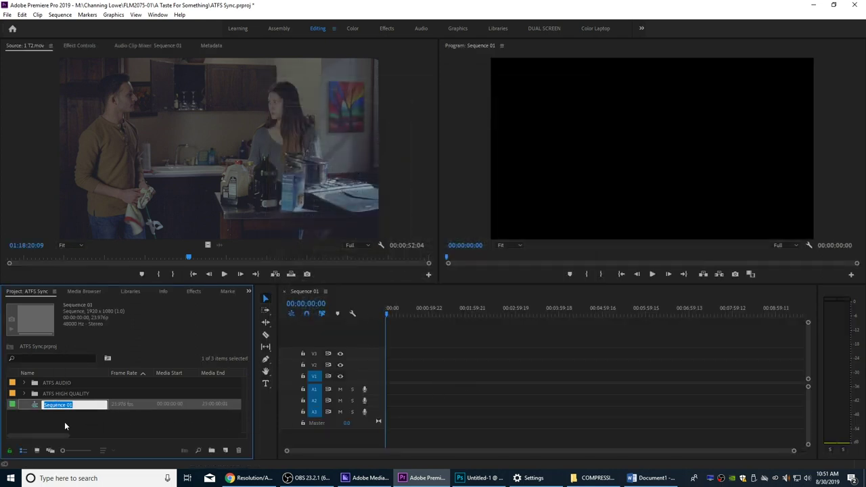
{"action": "left_click", "coordinate": [64, 421]}
{"action": "left_click", "coordinate": [54, 404]}
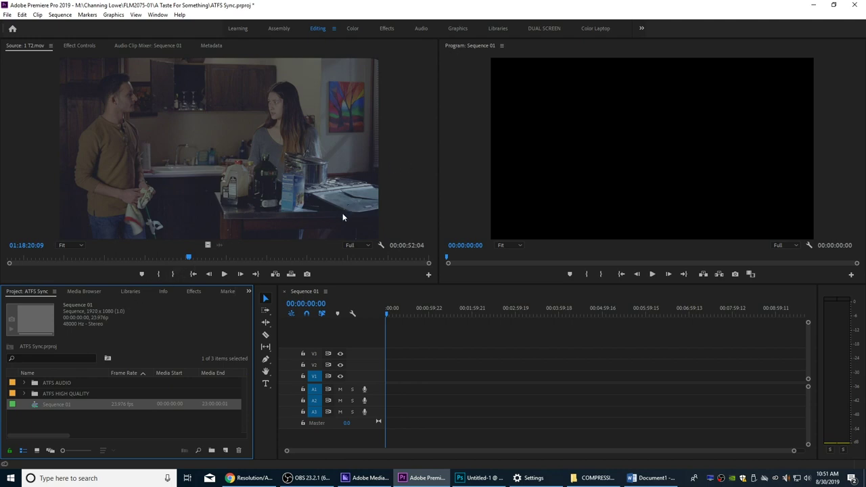
Work out the sequence's aspect ratio in Calculator by dividing 1920 by 1080, highlight the leading digits, and close Calculator
{"action": "key", "text": "super"}
{"action": "type", "text": "cal"}
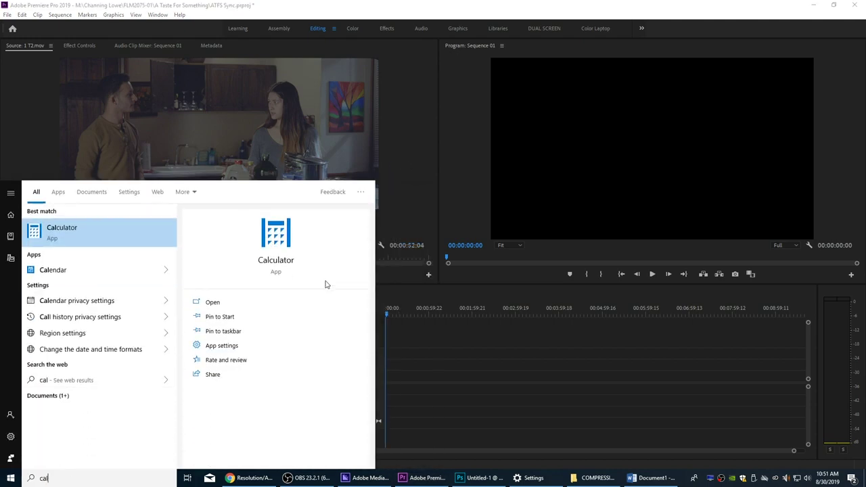
{"action": "key", "text": "Return"}
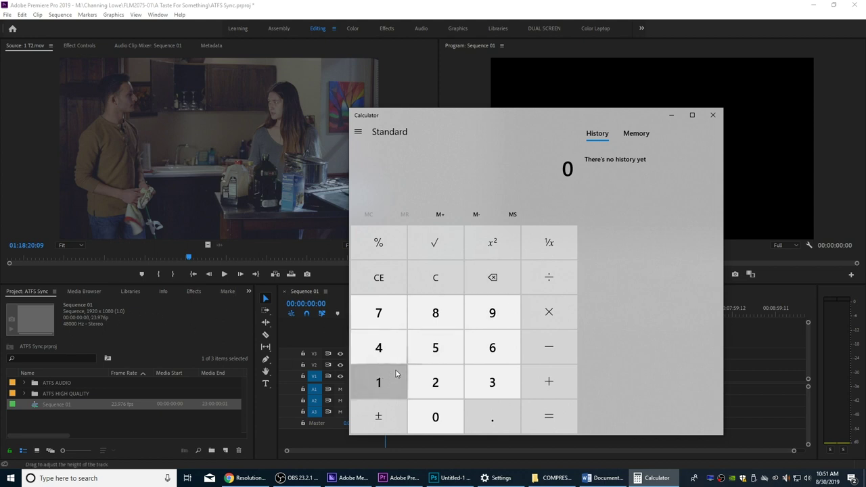
{"action": "type", "text": "1920"}
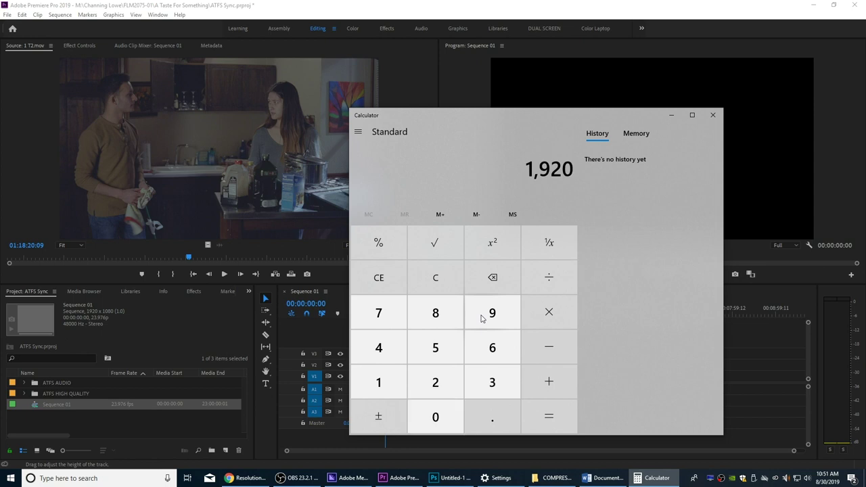
{"action": "key", "text": "slash"}
{"action": "type", "text": "1080"}
{"action": "key", "text": "Return"}
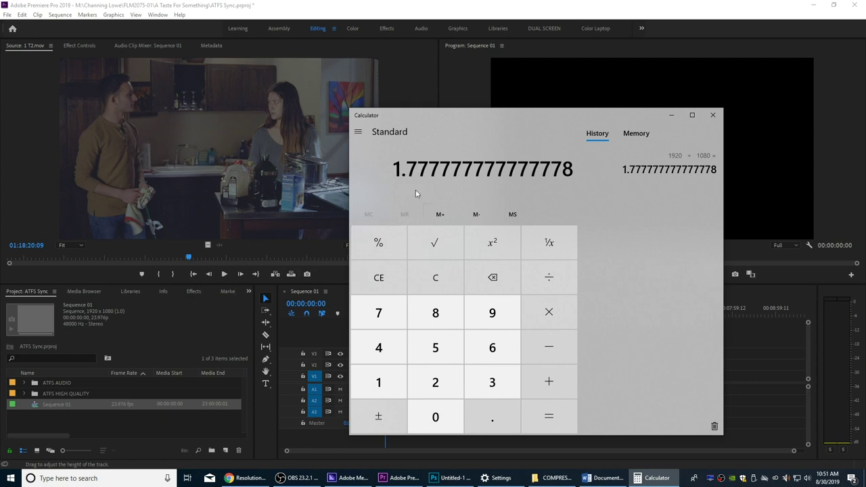
{"action": "left_click_drag", "start_coordinate": [429, 171], "coordinate": [392, 166]}
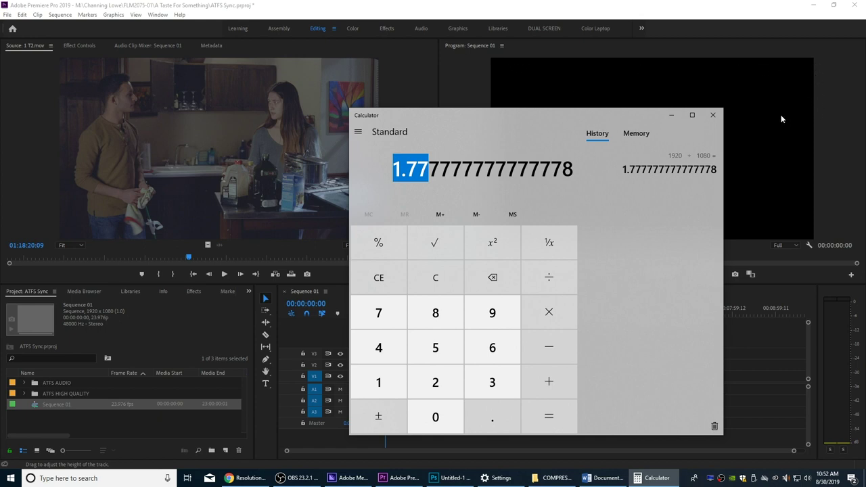
{"action": "left_click", "coordinate": [713, 115]}
{"action": "left_click", "coordinate": [203, 425]}
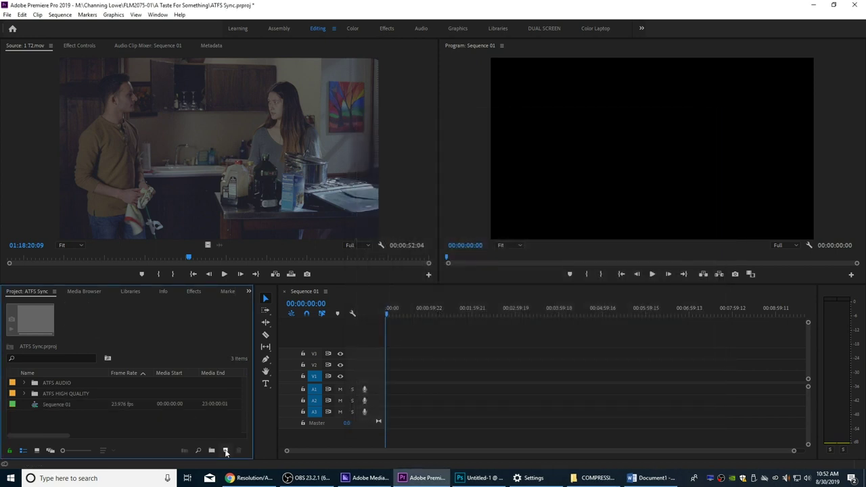
{"action": "left_click", "coordinate": [225, 450]}
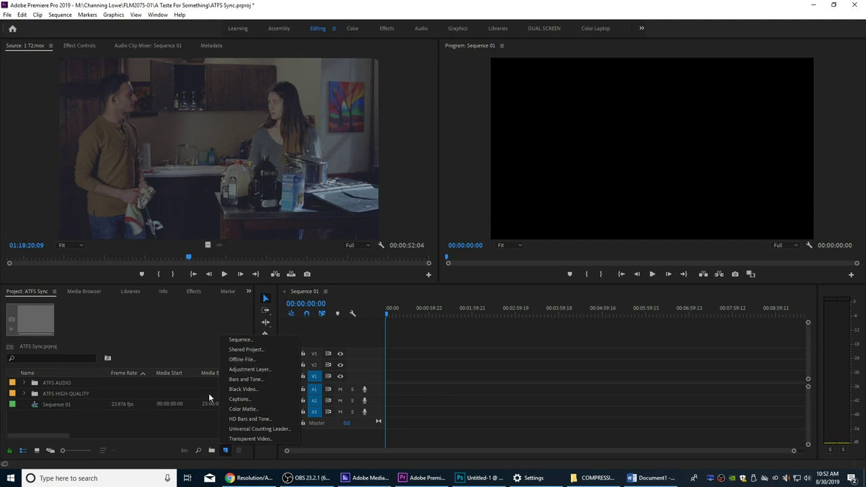
{"action": "left_click", "coordinate": [151, 414]}
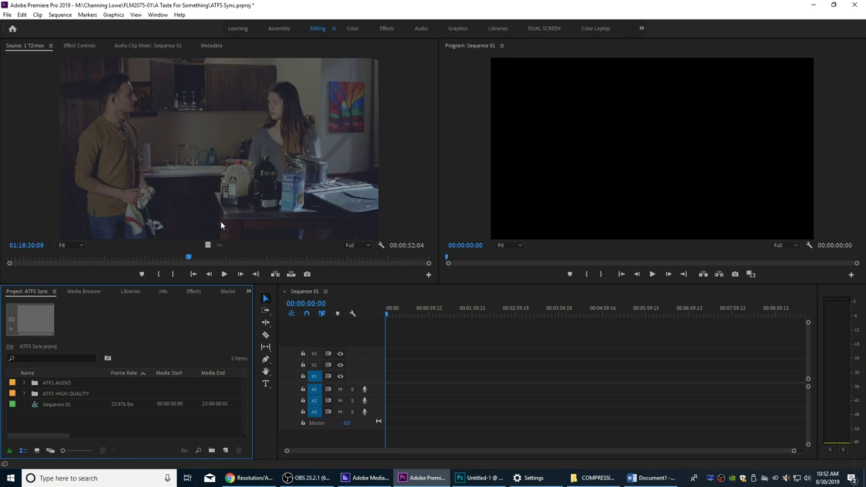
Place 1 T2.mov at the start of track V1, keeping the existing sequence settings, and scale the clip to frame size
{"action": "left_click_drag", "start_coordinate": [213, 194], "coordinate": [400, 376]}
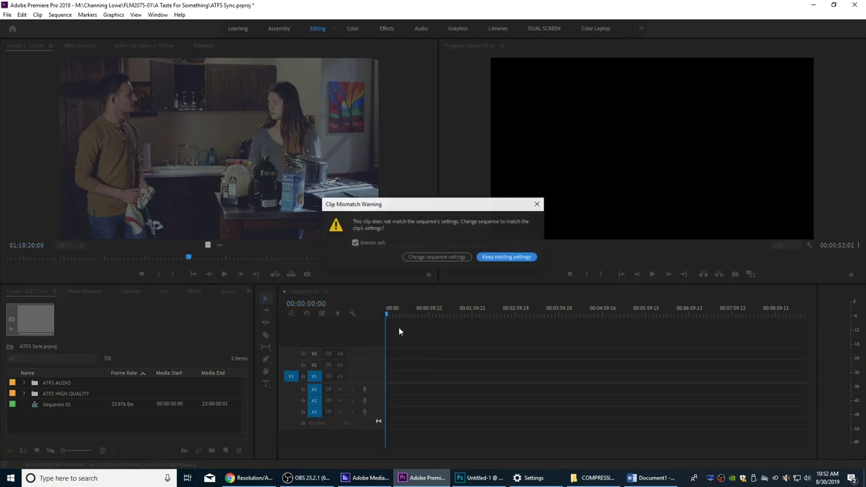
{"action": "left_click", "coordinate": [514, 257]}
{"action": "left_click", "coordinate": [406, 312]}
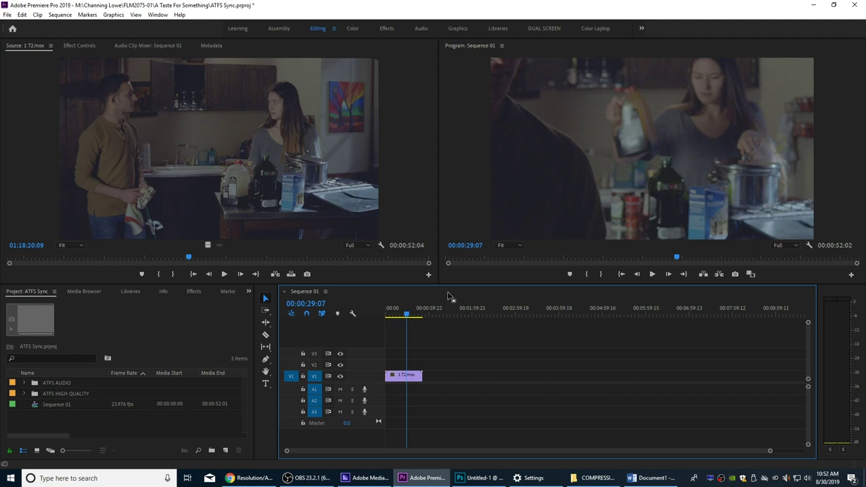
{"action": "right_click", "coordinate": [402, 379]}
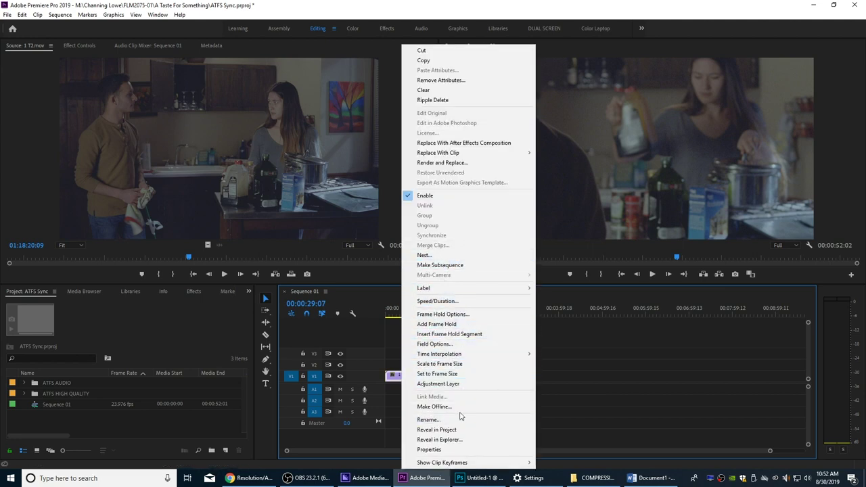
{"action": "left_click", "coordinate": [440, 363]}
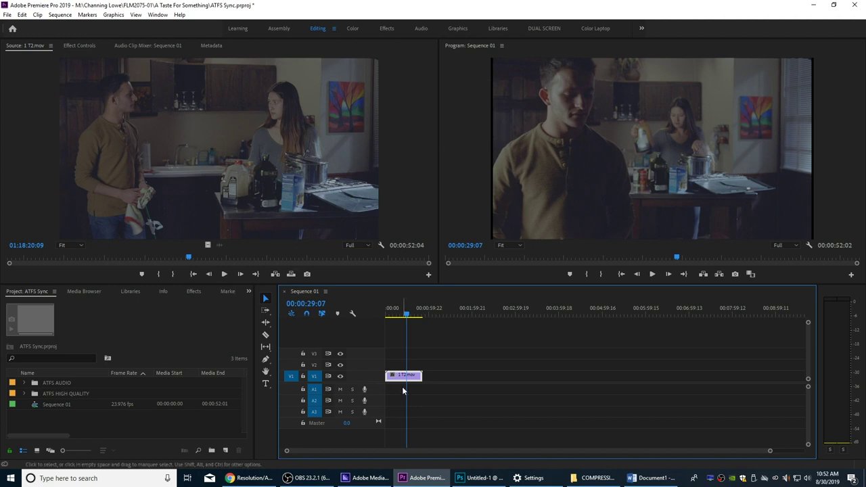
Select 1 T2.mov in the ATFS HIGH QUALITY bin and work out its aspect ratio in Calculator by dividing 4096 by 2336
{"action": "left_click", "coordinate": [24, 394]}
{"action": "left_click", "coordinate": [56, 404]}
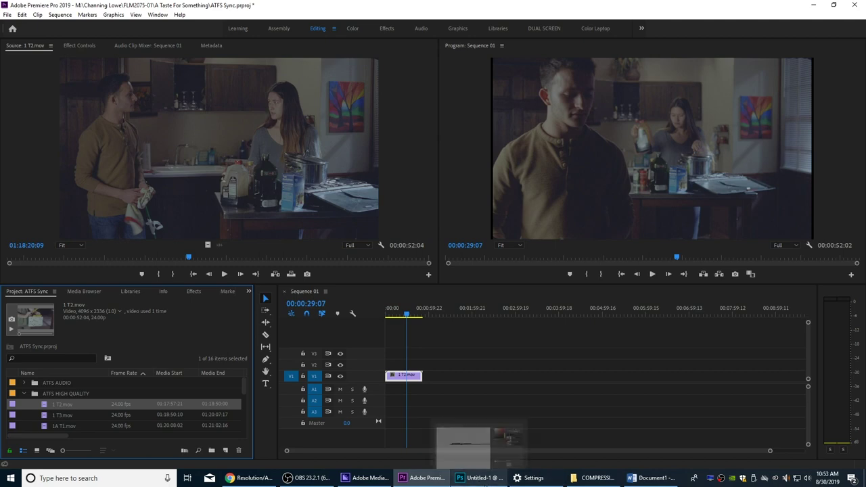
{"action": "key", "text": "XF86Calculator"}
{"action": "type", "text": "4,096"}
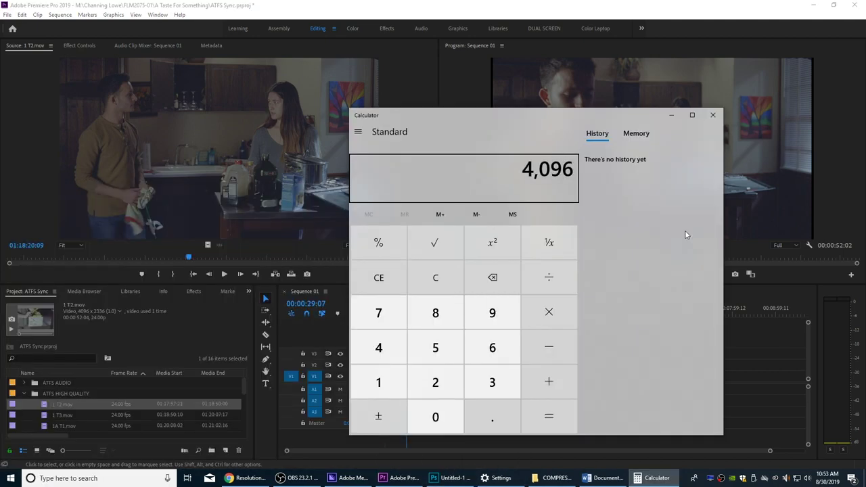
{"action": "key", "text": "slash"}
{"action": "type", "text": "2336"}
{"action": "key", "text": "Return"}
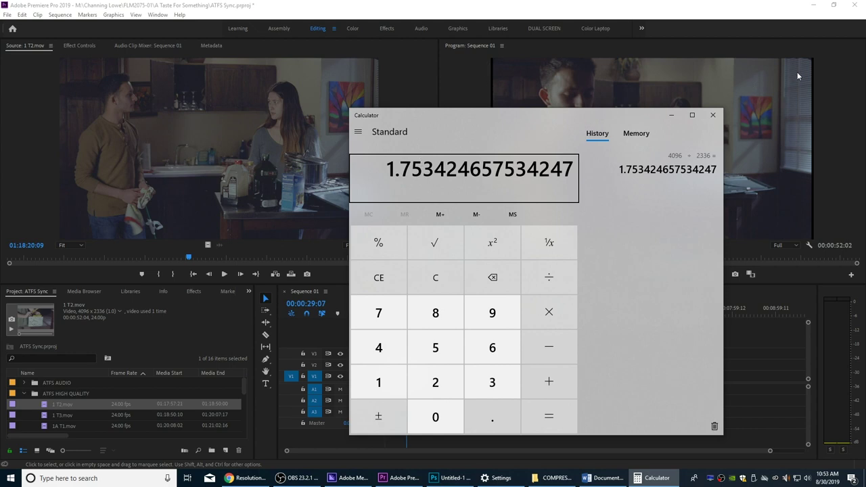
{"action": "left_click", "coordinate": [712, 117]}
{"action": "left_click", "coordinate": [425, 358]}
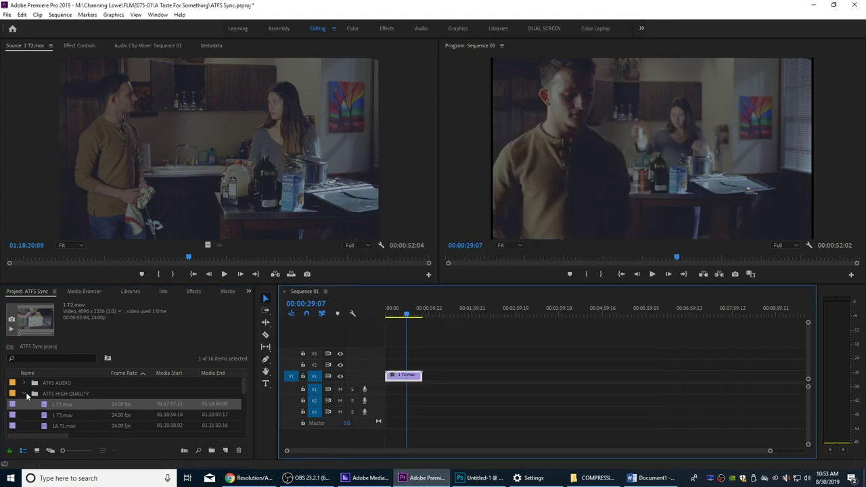
Collapse the ATFS HIGH QUALITY bin and create a second sequence from the DSLR 1080p24 preset, keeping the suggested name
{"action": "left_click", "coordinate": [25, 394]}
{"action": "left_click", "coordinate": [225, 451]}
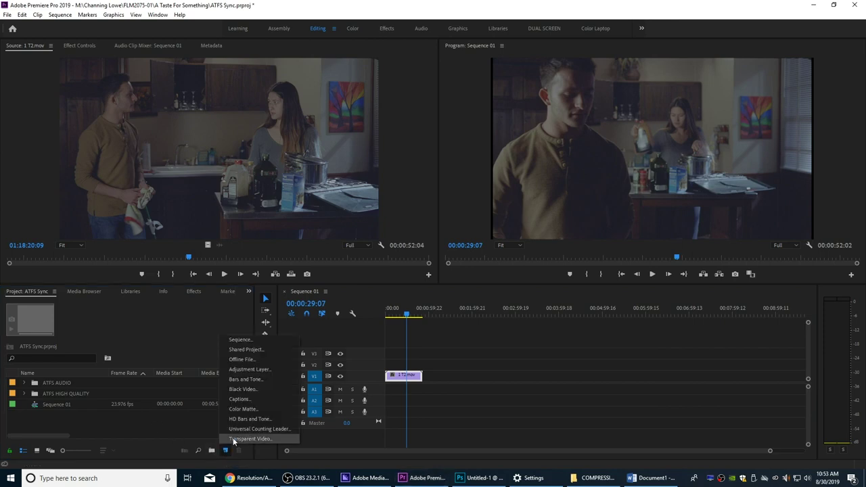
{"action": "left_click", "coordinate": [261, 341]}
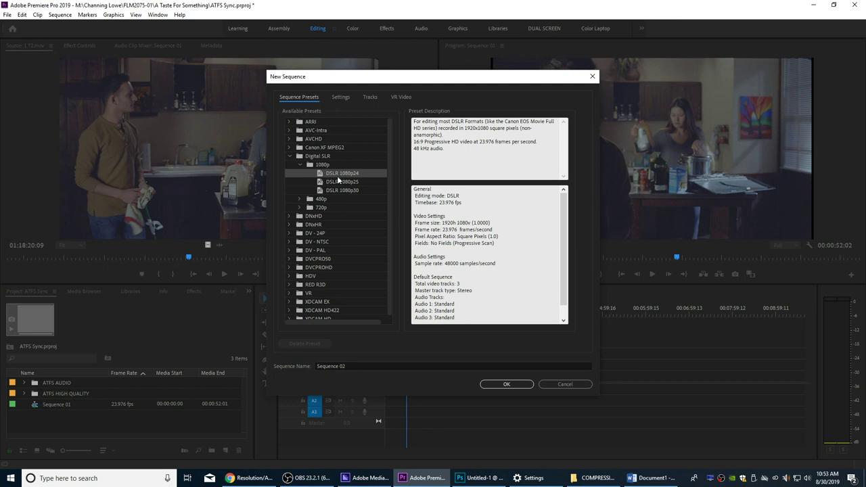
{"action": "left_click", "coordinate": [506, 384]}
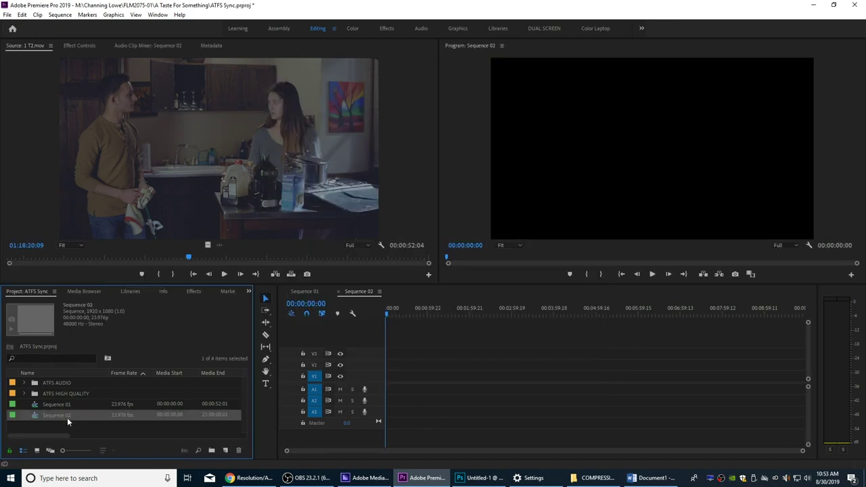
Set the horizontal frame size of Sequence 02 to 1998 in its sequence settings
{"action": "right_click", "coordinate": [38, 415]}
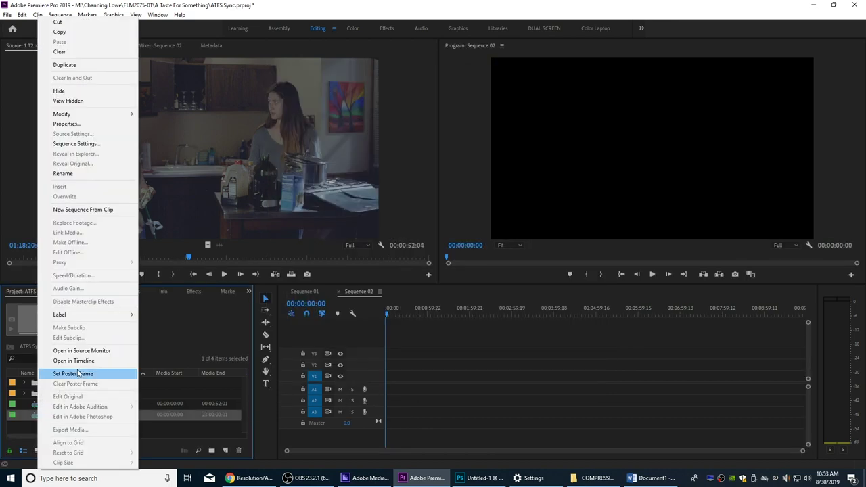
{"action": "left_click", "coordinate": [76, 143]}
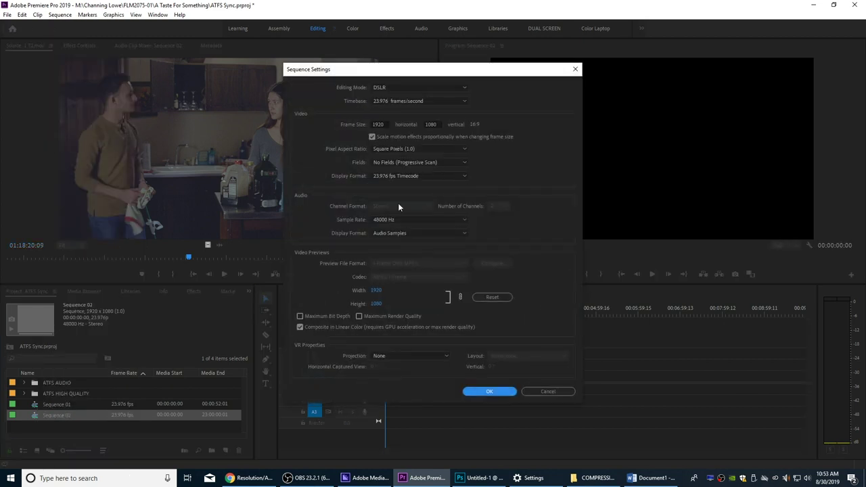
{"action": "left_click", "coordinate": [440, 125]}
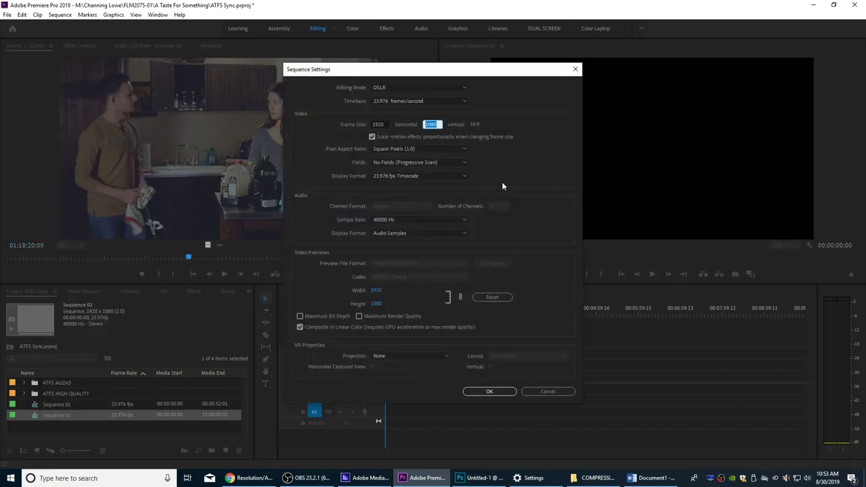
{"action": "left_click", "coordinate": [380, 125]}
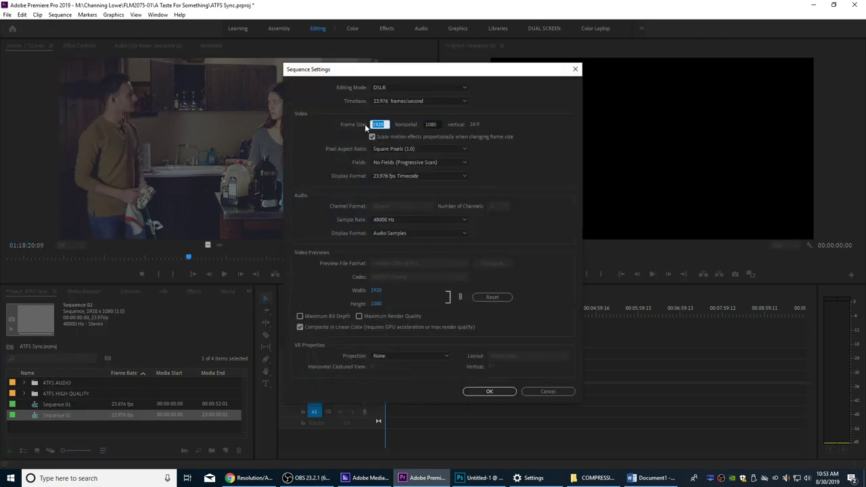
{"action": "type", "text": "1998"}
{"action": "left_click", "coordinate": [504, 390]}
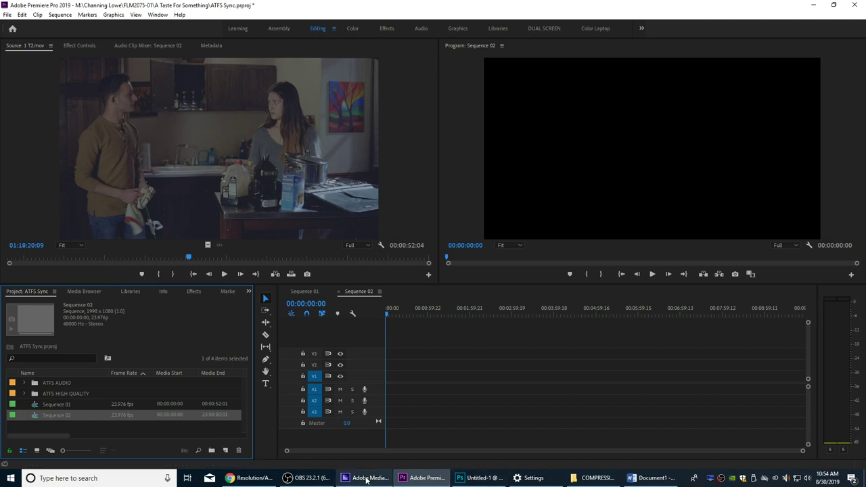
Work out the aspect ratio of Sequence 02 in Calculator by dividing 1998 by 1080, highlight the result, and close Calculator
{"action": "key", "text": "XF86Calculator"}
{"action": "type", "text": "199"}
{"action": "type", "text": "8/"}
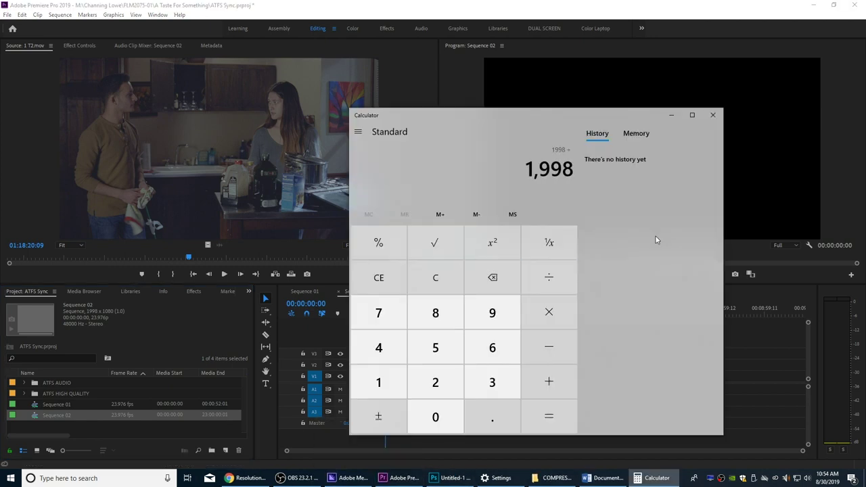
{"action": "type", "text": "1080"}
{"action": "key", "text": "Return"}
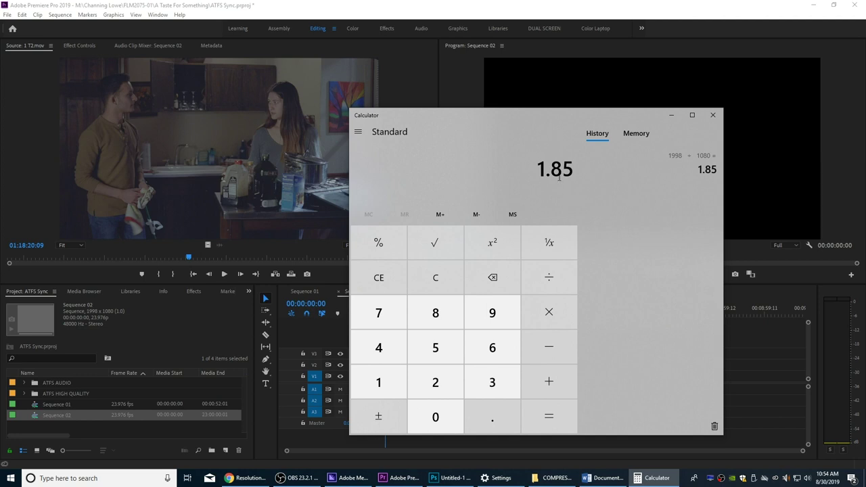
{"action": "left_click_drag", "start_coordinate": [570, 174], "coordinate": [537, 173]}
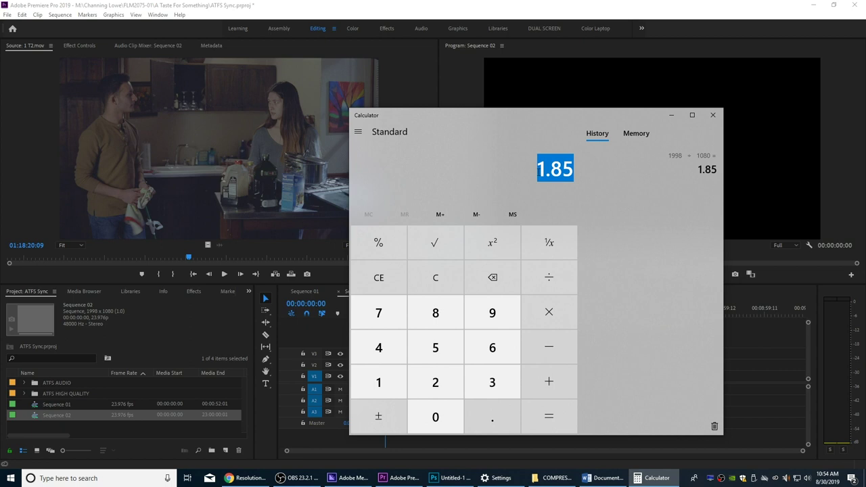
{"action": "left_click", "coordinate": [713, 115]}
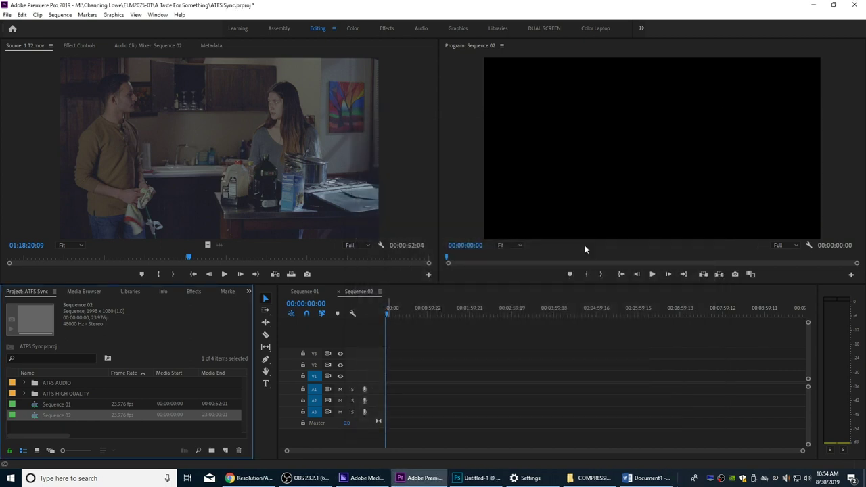
Place 1 T2.mov at the start of track V1 in Sequence 02, keeping the existing sequence settings, and scale the clip to frame size
{"action": "left_click_drag", "start_coordinate": [380, 335], "coordinate": [382, 376]}
{"action": "left_click", "coordinate": [502, 257]}
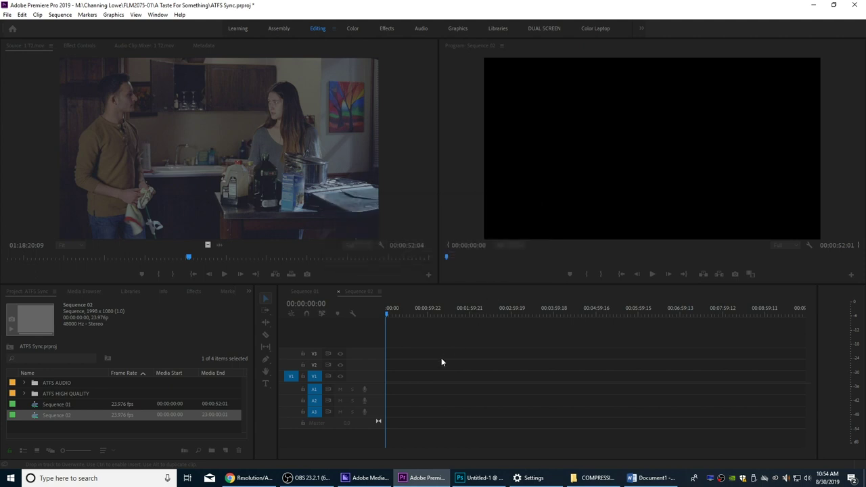
{"action": "left_click", "coordinate": [404, 310]}
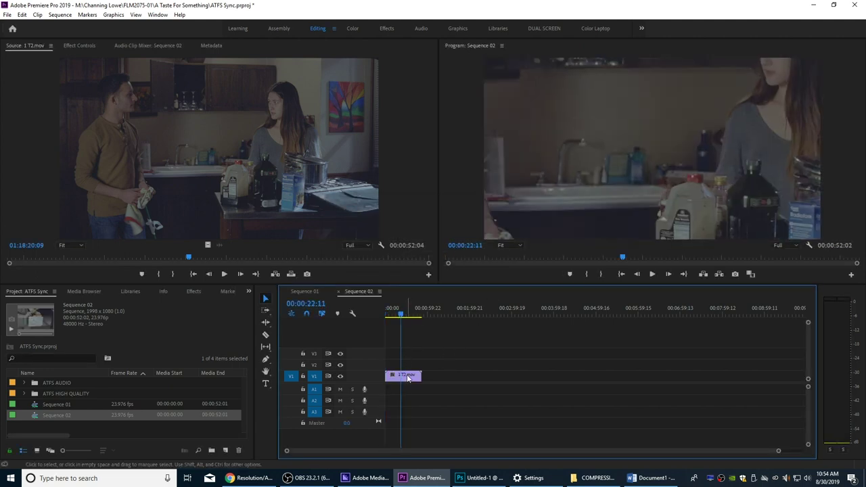
{"action": "right_click", "coordinate": [408, 376]}
{"action": "left_click", "coordinate": [448, 364]}
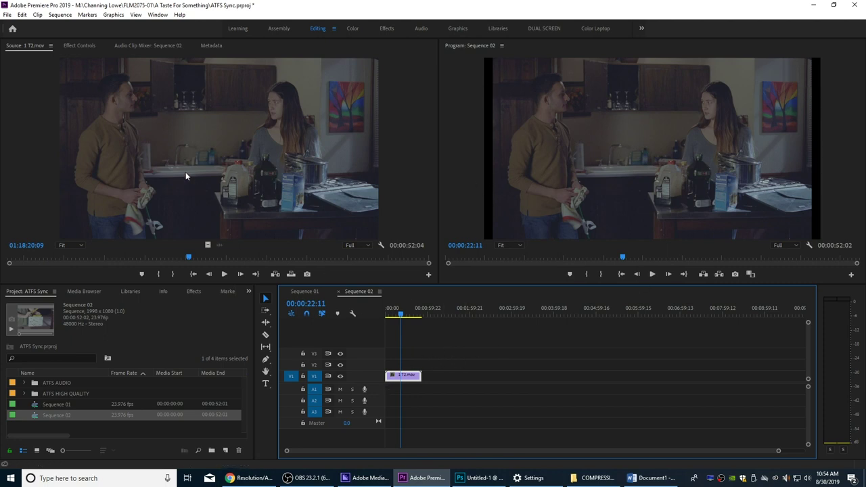
Enlarge the 1 T2.mov clip in Sequence 02 by setting its Motion scale to 106
{"action": "left_click", "coordinate": [80, 46]}
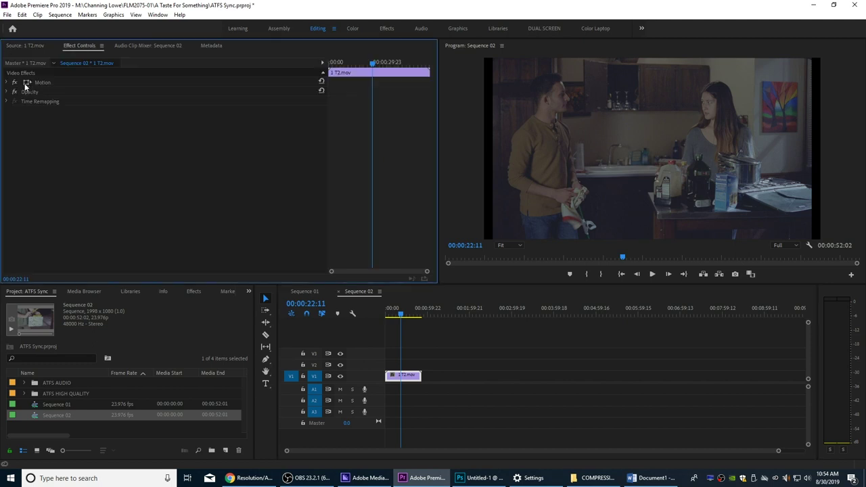
{"action": "left_click", "coordinate": [7, 82]}
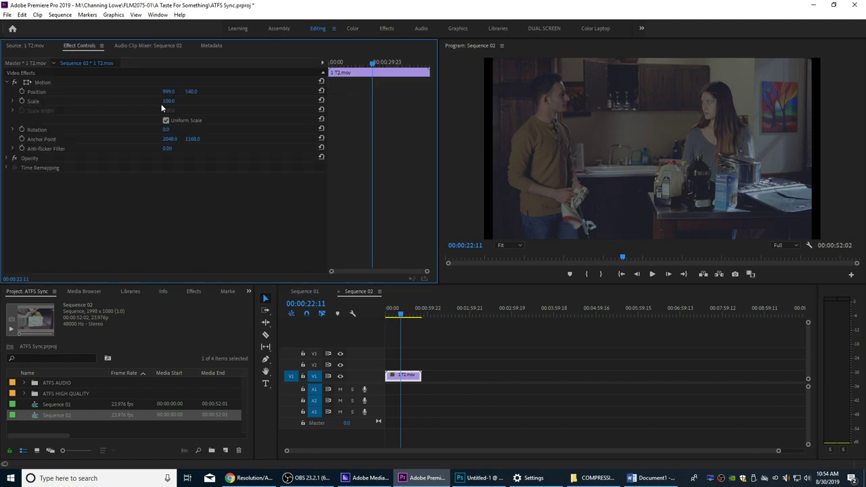
{"action": "left_click", "coordinate": [169, 167]}
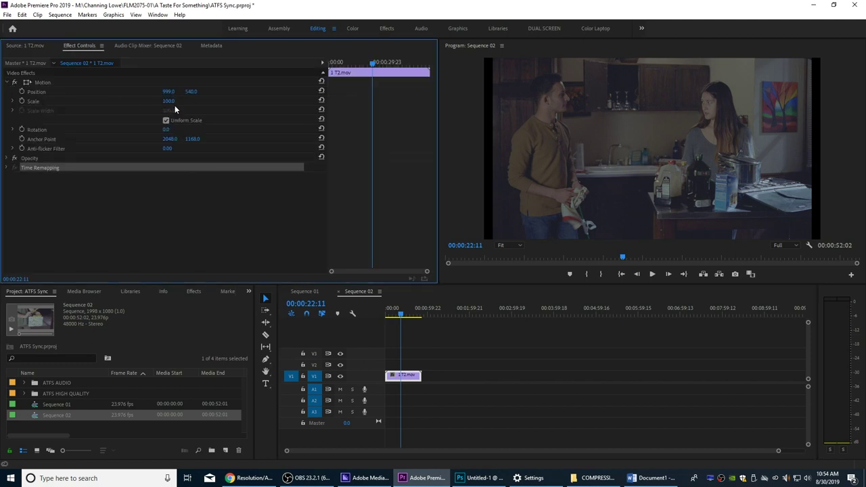
{"action": "left_click_drag", "start_coordinate": [168, 100], "coordinate": [170, 101]}
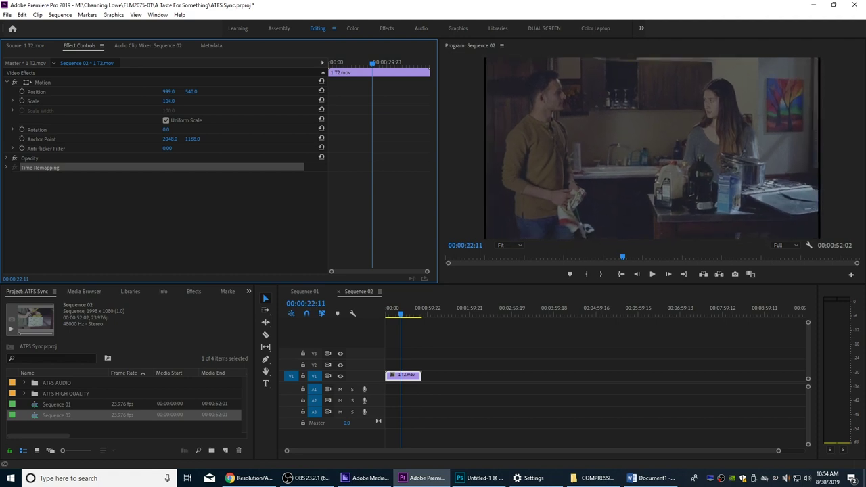
{"action": "left_click_drag", "start_coordinate": [170, 100], "coordinate": [172, 101]}
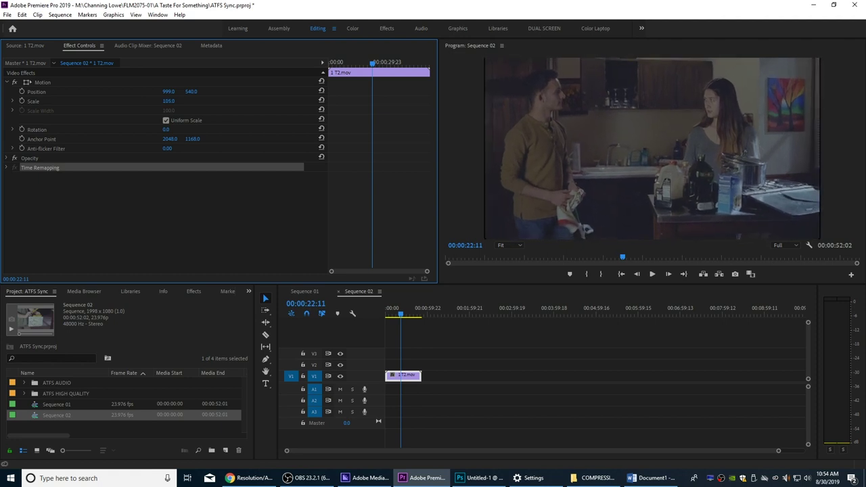
{"action": "left_click", "coordinate": [172, 100]}
{"action": "type", "text": "106"}
{"action": "key", "text": "Return"}
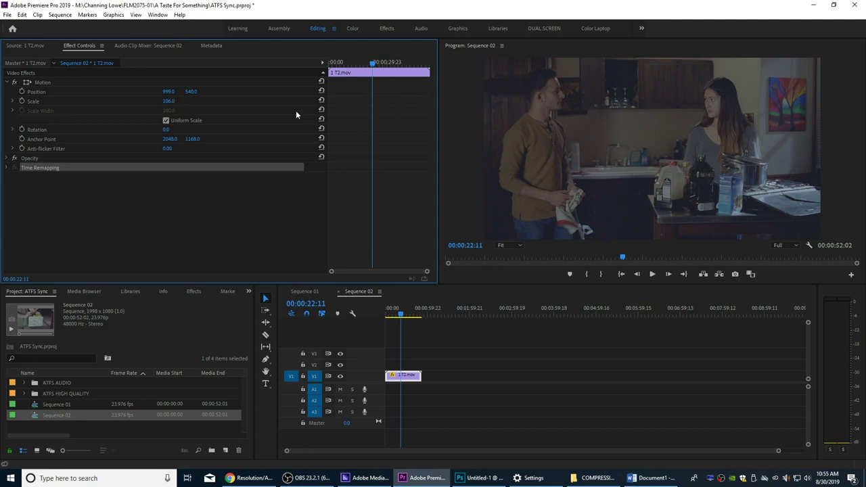
Reframe the 1 T2.mov clip by changing its vertical Motion position to 510
{"action": "left_click", "coordinate": [170, 102]}
{"action": "left_click", "coordinate": [191, 92]}
{"action": "left_click_drag", "start_coordinate": [190, 92], "coordinate": [155, 92]}
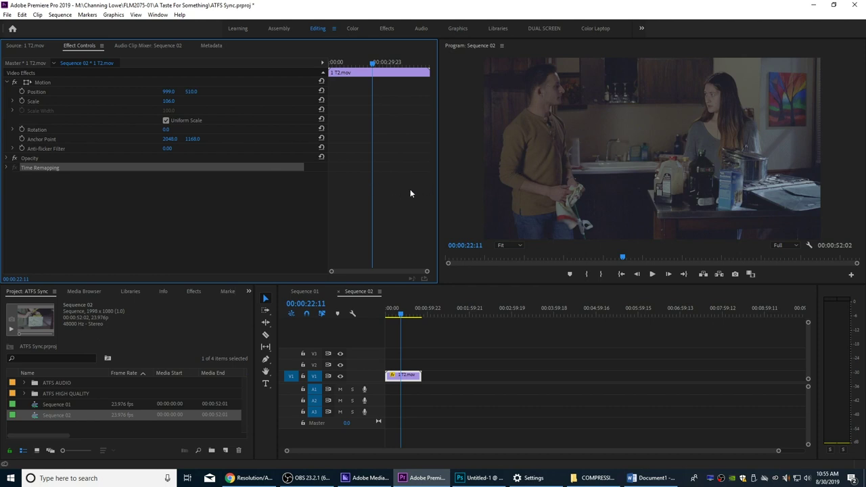
Switch to Chrome and, in the maximized window, read through the ProVideo Coalition article on Gone Girl's workflow and post-production, dismissing the notification request
{"action": "key", "text": "alt+Tab"}
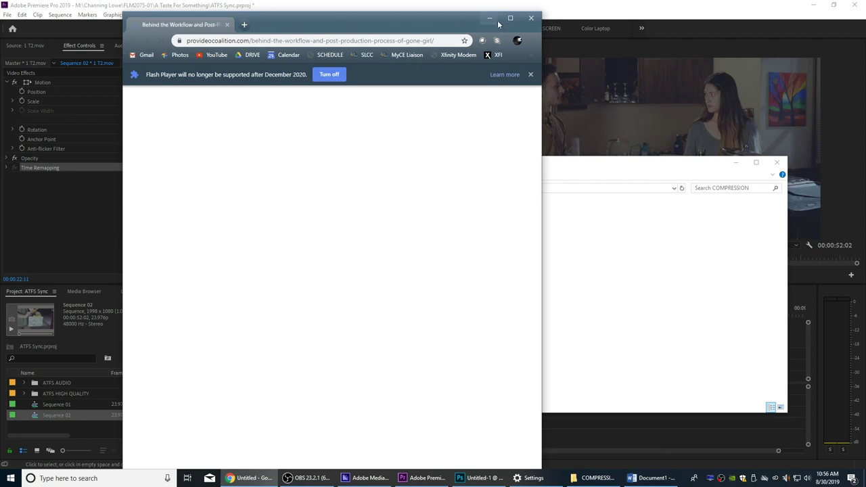
{"action": "left_click", "coordinate": [512, 18]}
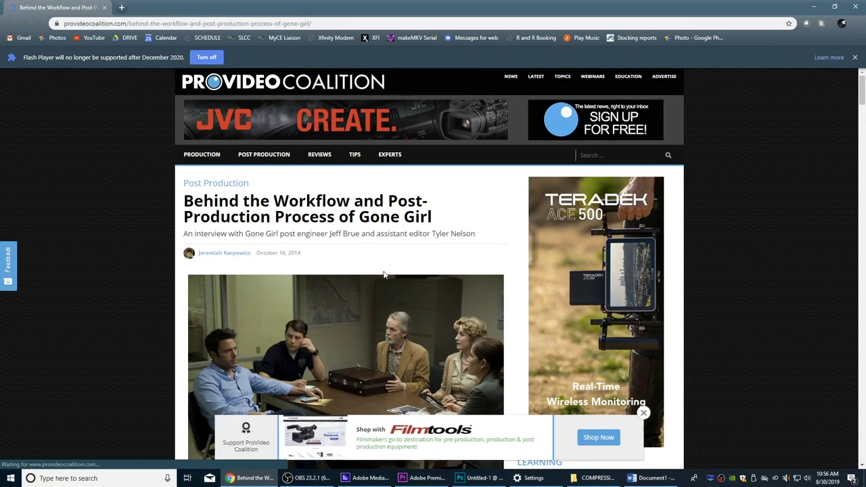
{"action": "scroll", "coordinate": [453, 322], "scroll_direction": "down", "scroll_amount": 2}
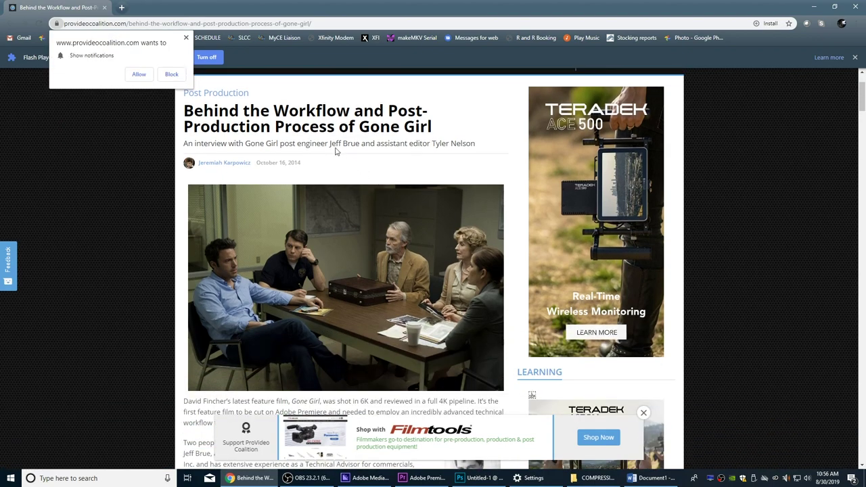
{"action": "left_click", "coordinate": [187, 39]}
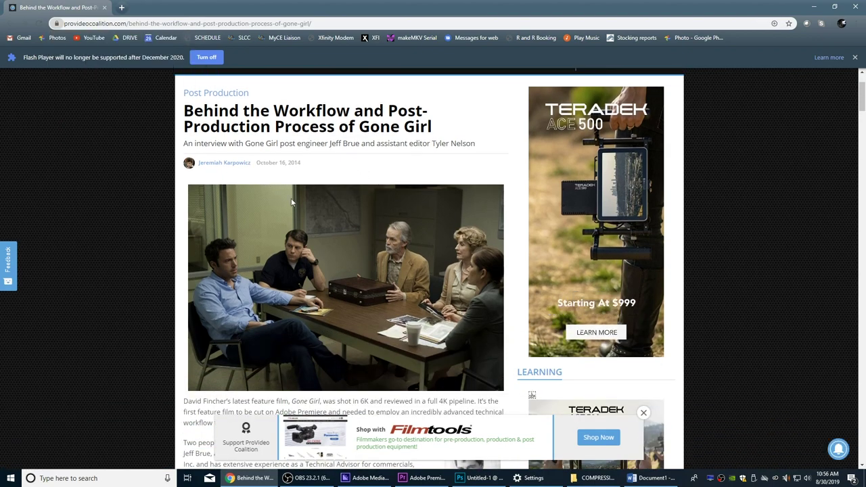
{"action": "scroll", "coordinate": [381, 230], "scroll_direction": "down", "scroll_amount": 2}
{"action": "scroll", "coordinate": [383, 229], "scroll_direction": "up", "scroll_amount": 2}
{"action": "scroll", "coordinate": [317, 190], "scroll_direction": "down", "scroll_amount": 1}
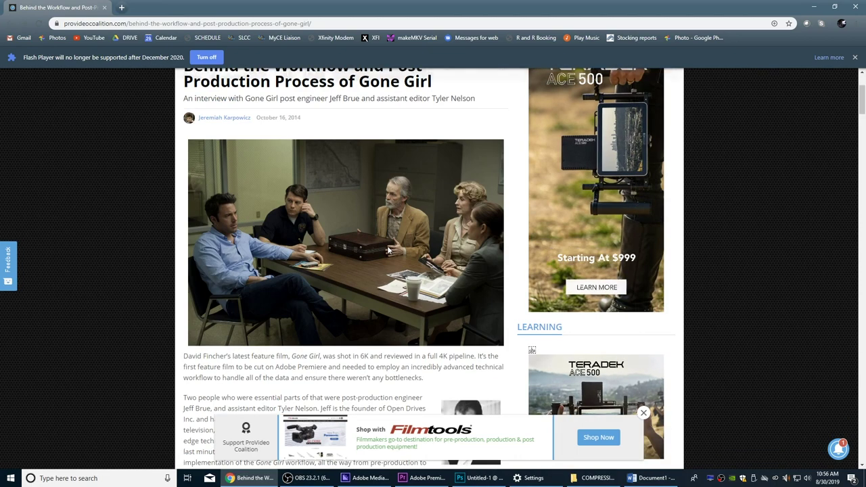
{"action": "scroll", "coordinate": [387, 247], "scroll_direction": "down", "scroll_amount": 1}
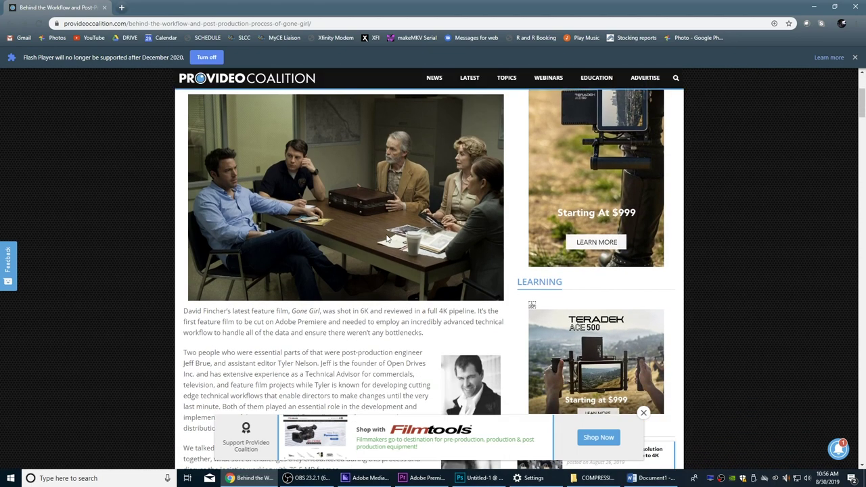
{"action": "scroll", "coordinate": [388, 238], "scroll_direction": "down", "scroll_amount": 6}
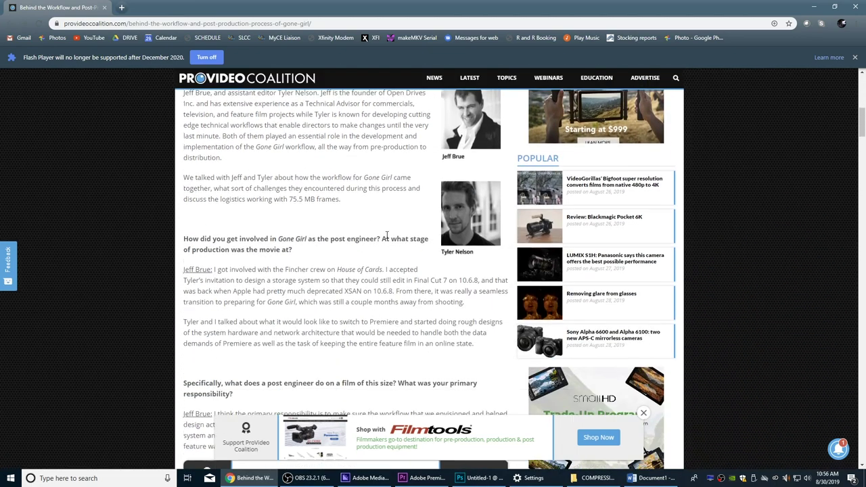
{"action": "scroll", "coordinate": [387, 234], "scroll_direction": "down", "scroll_amount": 2}
{"action": "scroll", "coordinate": [287, 267], "scroll_direction": "up", "scroll_amount": 8}
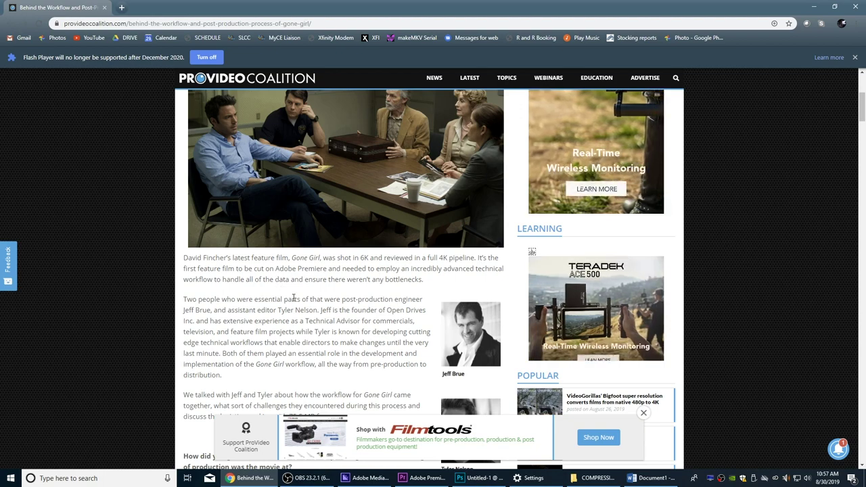
{"action": "scroll", "coordinate": [417, 255], "scroll_direction": "down", "scroll_amount": 3}
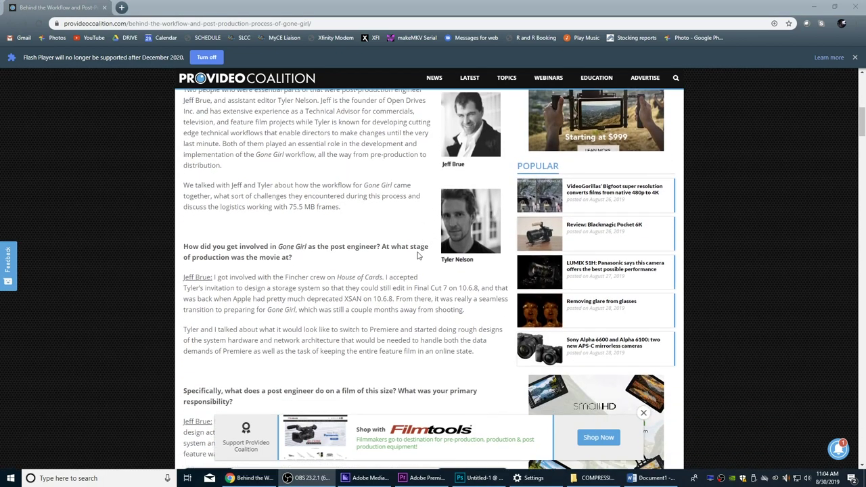
Find the article's question about native R3D offline specs and highlight the 6144×3072 shooting dimensions in the answer
{"action": "scroll", "coordinate": [418, 255], "scroll_direction": "down", "scroll_amount": 7}
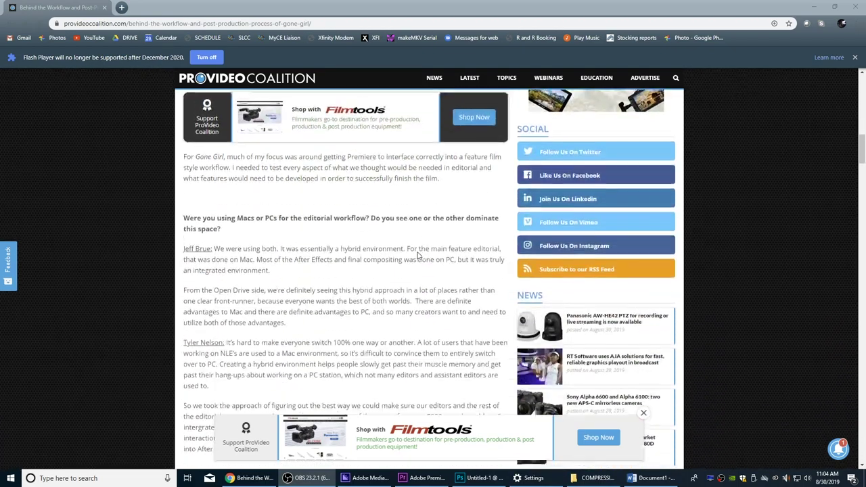
{"action": "scroll", "coordinate": [417, 255], "scroll_direction": "down", "scroll_amount": 14}
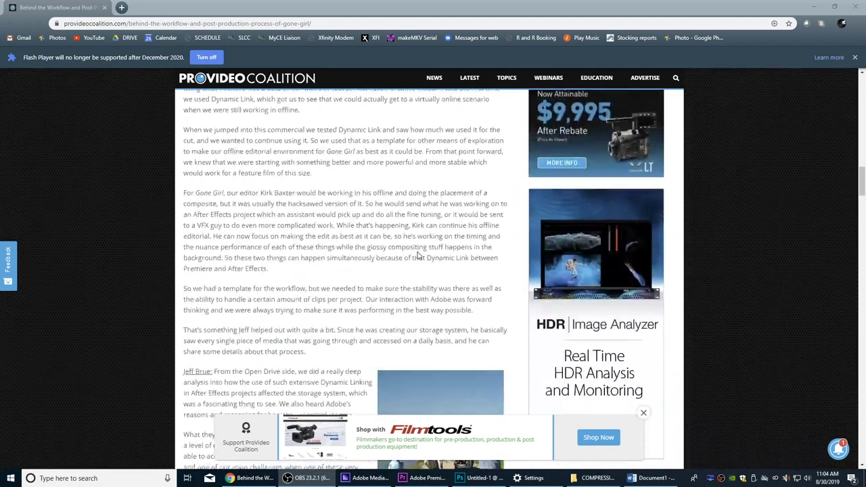
{"action": "scroll", "coordinate": [417, 255], "scroll_direction": "down", "scroll_amount": 1}
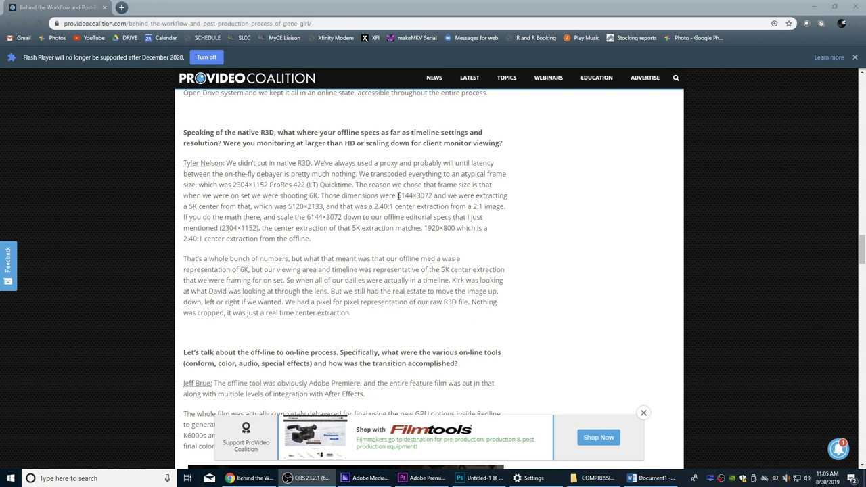
{"action": "left_click_drag", "start_coordinate": [397, 196], "coordinate": [431, 196]}
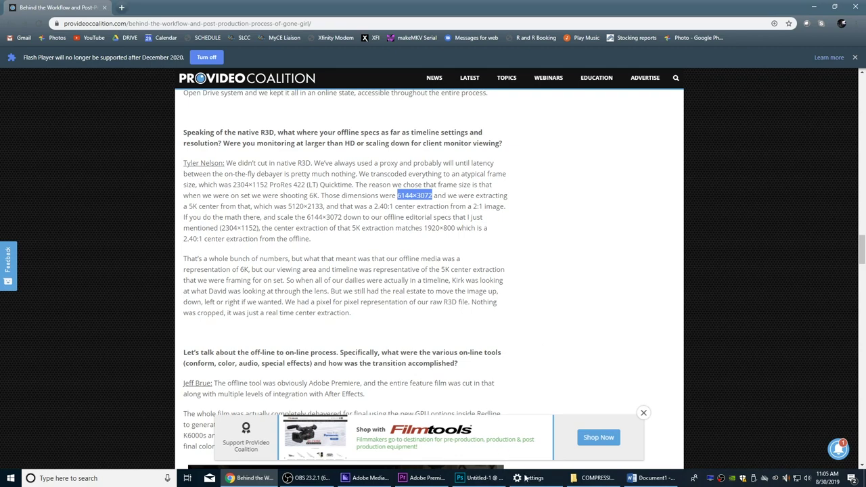
Open Calculator beside the article and divide 6144 by 3072 to work out the 6K frame's aspect ratio
{"action": "key", "text": "XF86Calculator"}
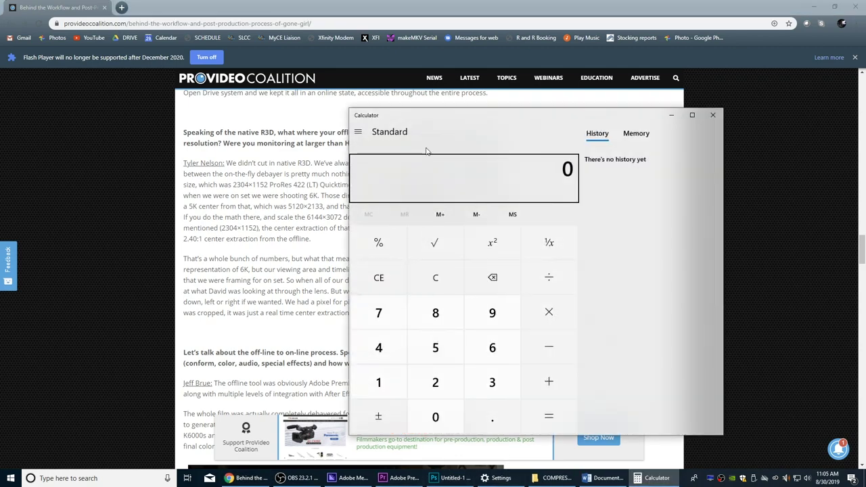
{"action": "left_click_drag", "start_coordinate": [465, 119], "coordinate": [569, 110]}
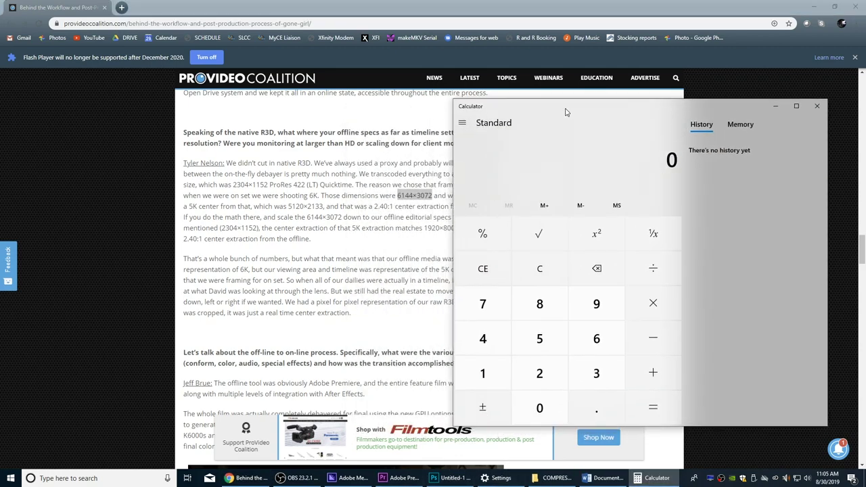
{"action": "type", "text": "6144"}
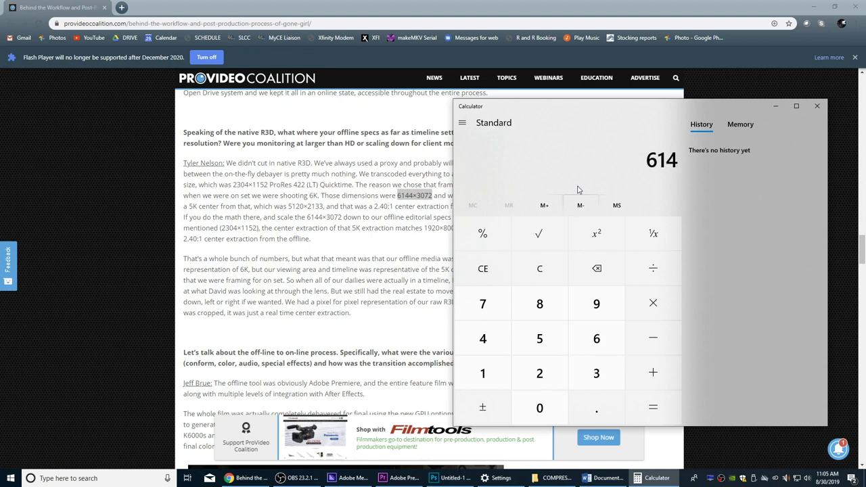
{"action": "key", "text": "slash"}
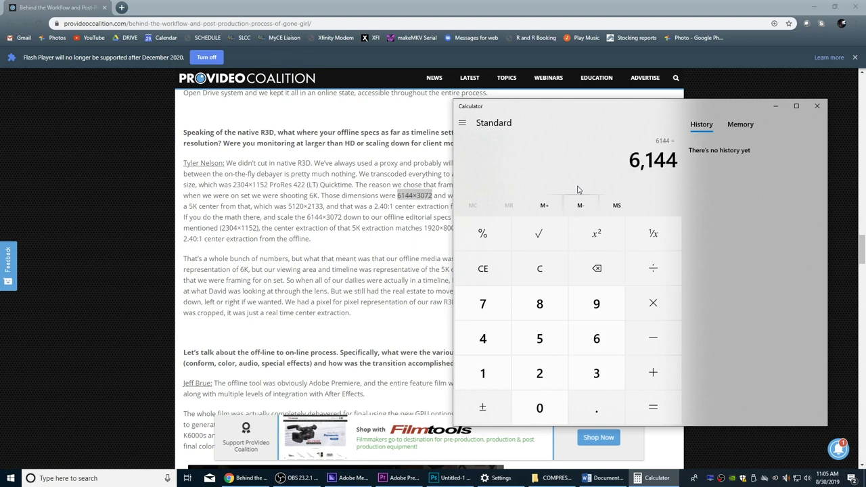
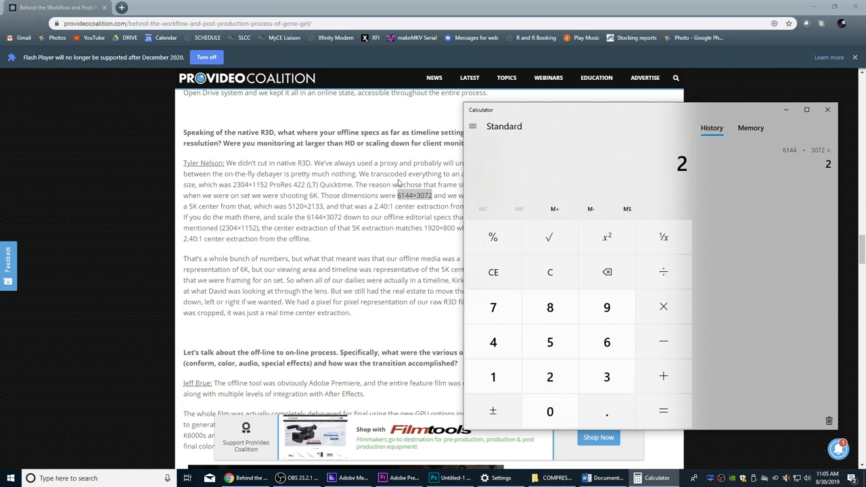
Divide 5120 by 2133 in Calculator to work out the aspect ratio of the 5K center extraction
{"action": "left_click_drag", "start_coordinate": [525, 120], "coordinate": [549, 118]}
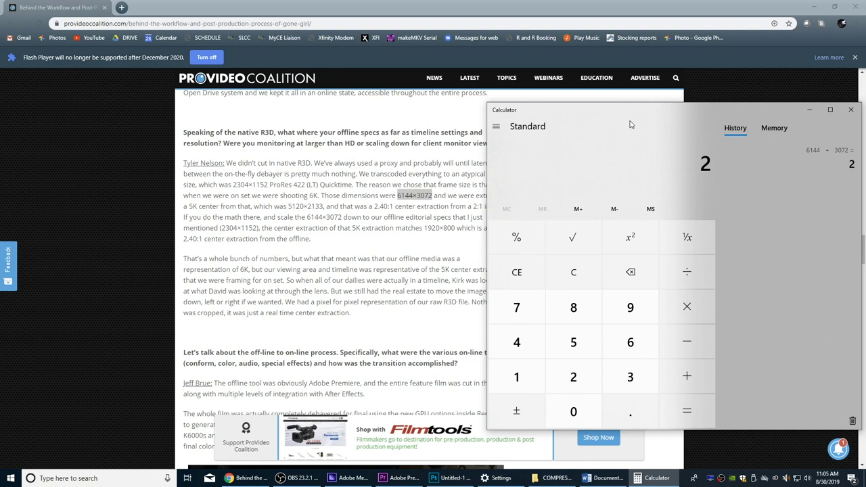
{"action": "type", "text": "5120/"}
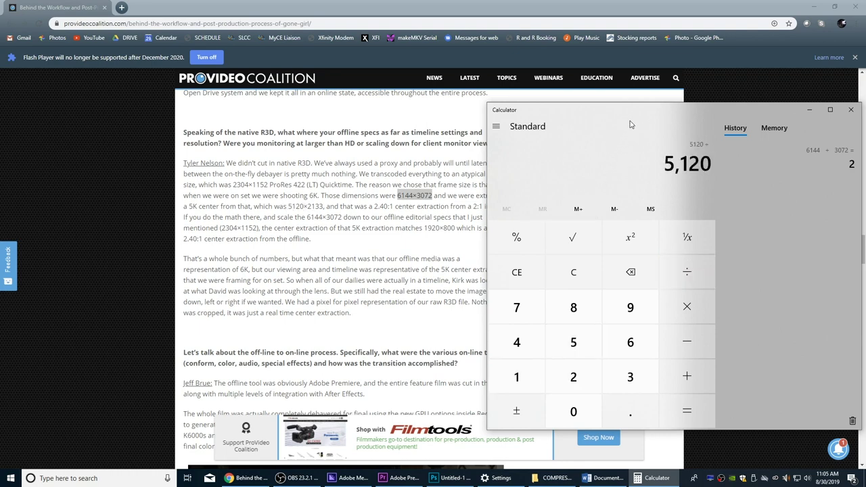
{"action": "type", "text": "2133"}
{"action": "key", "text": "Return"}
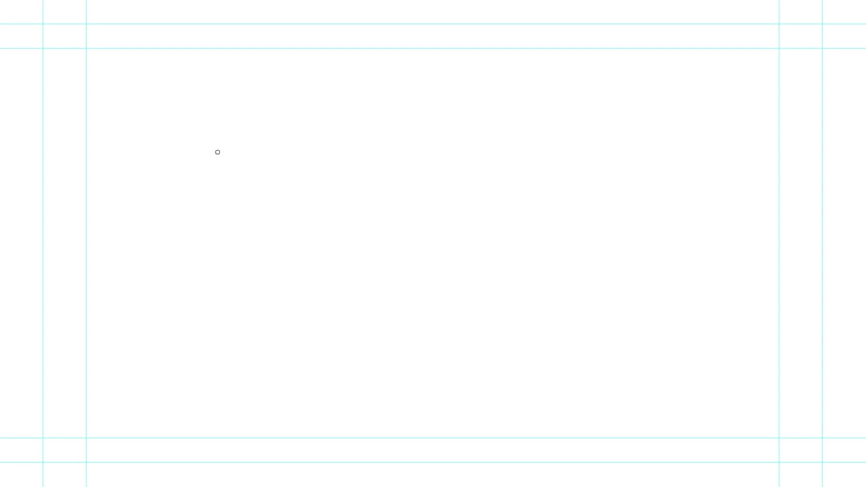
In Photoshop, sketch a rectangular frame with horizontal crop lines near its upper and lower edges and a zigzag line inside, then minimize the window
{"action": "mouse_move", "coordinate": [222, 113]}
{"action": "left_mouse_down"}
{"action": "mouse_move", "coordinate": [218, 347]}
{"action": "mouse_move", "coordinate": [325, 375]}
{"action": "mouse_move", "coordinate": [561, 375]}
{"action": "mouse_move", "coordinate": [554, 199]}
{"action": "mouse_move", "coordinate": [263, 176]}
{"action": "mouse_move", "coordinate": [223, 180]}
{"action": "mouse_move", "coordinate": [222, 380]}
{"action": "left_mouse_up"}
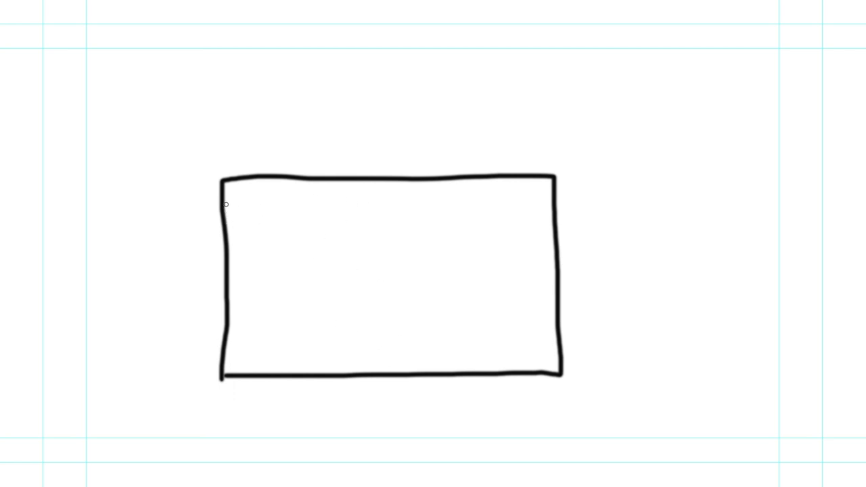
{"action": "left_click_drag", "start_coordinate": [225, 204], "coordinate": [550, 196]}
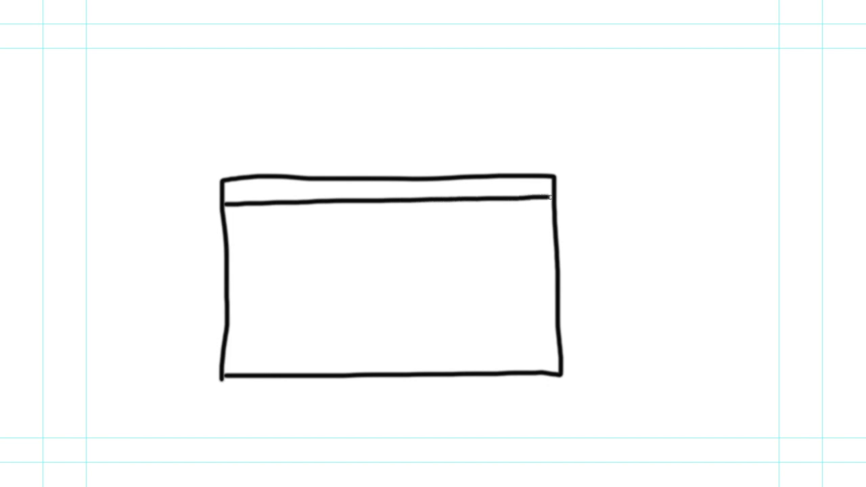
{"action": "left_click_drag", "start_coordinate": [228, 357], "coordinate": [562, 351]}
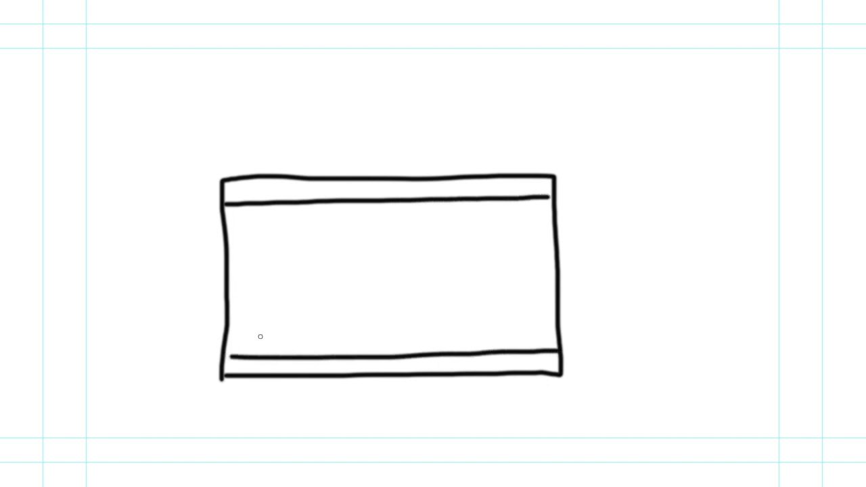
{"action": "mouse_move", "coordinate": [259, 336]}
{"action": "left_mouse_down"}
{"action": "mouse_move", "coordinate": [284, 242]}
{"action": "mouse_move", "coordinate": [335, 224]}
{"action": "mouse_move", "coordinate": [389, 260]}
{"action": "mouse_move", "coordinate": [517, 268]}
{"action": "mouse_move", "coordinate": [541, 295]}
{"action": "left_mouse_up"}
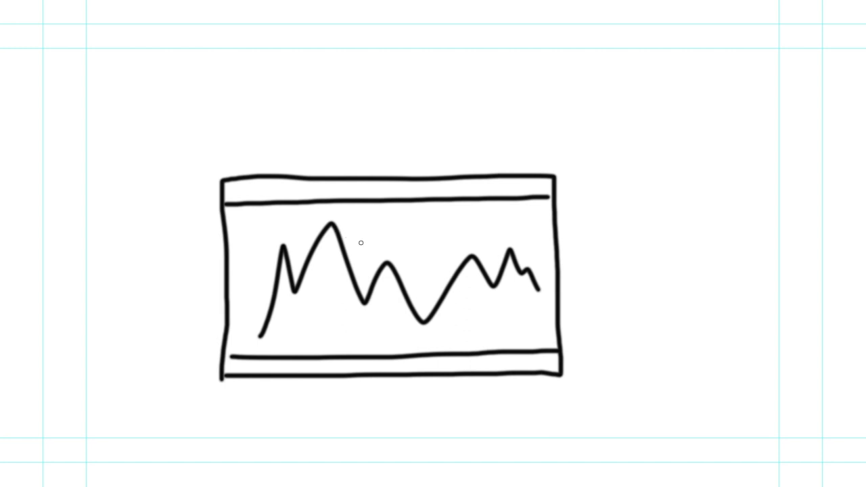
{"action": "key", "text": "f"}
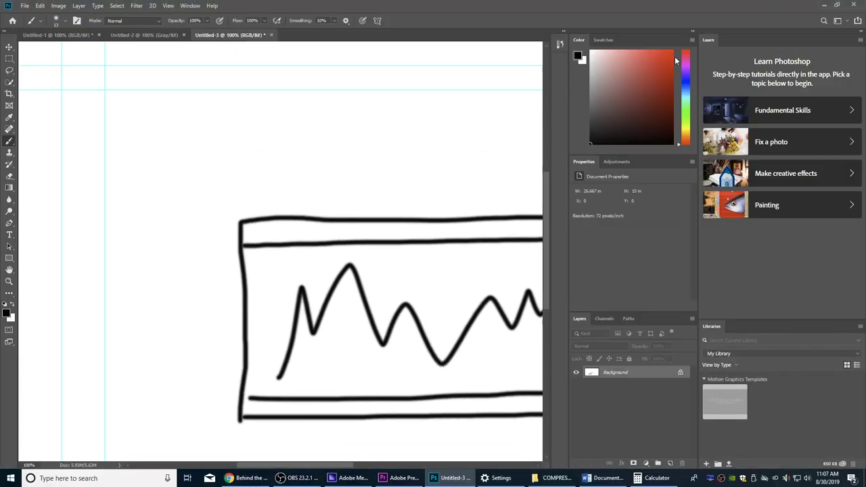
{"action": "left_click", "coordinate": [821, 5]}
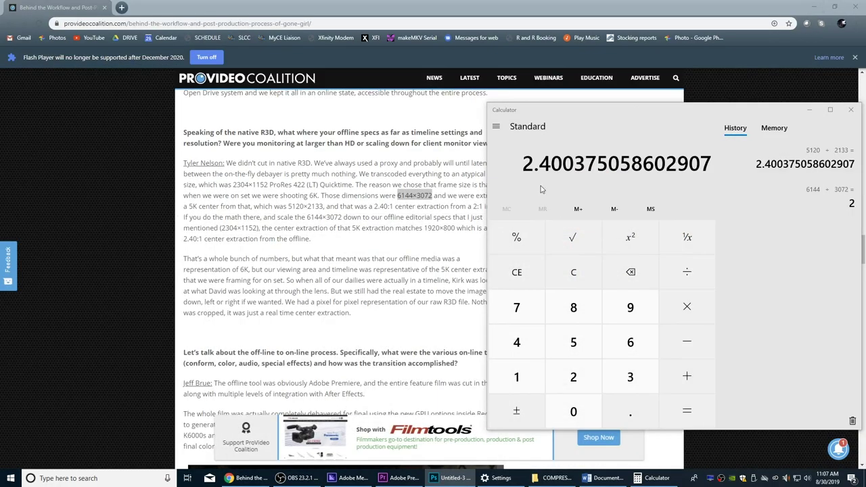
Bring the article forward and highlight the 6K dimensions, the 2.40:1 extraction ratio and the 2304×1152 offline size
{"action": "left_click", "coordinate": [412, 241]}
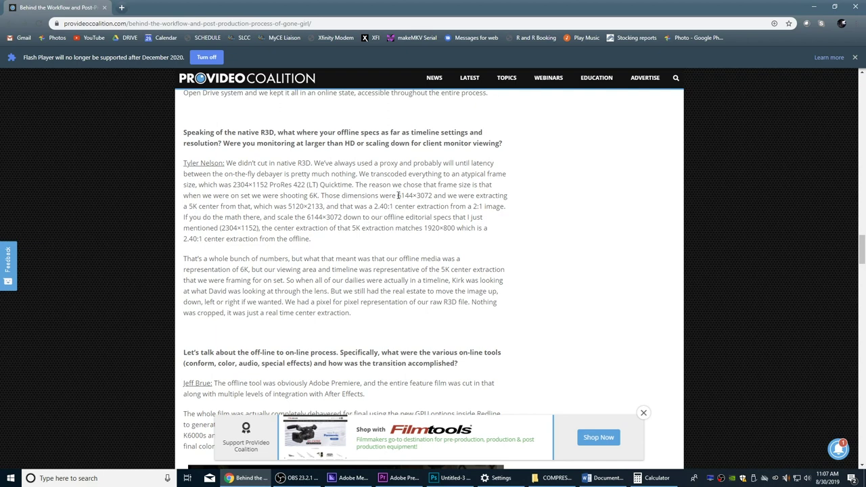
{"action": "left_click_drag", "start_coordinate": [397, 196], "coordinate": [485, 207]}
{"action": "left_click_drag", "start_coordinate": [373, 207], "coordinate": [391, 207]}
{"action": "left_click_drag", "start_coordinate": [221, 228], "coordinate": [259, 228]}
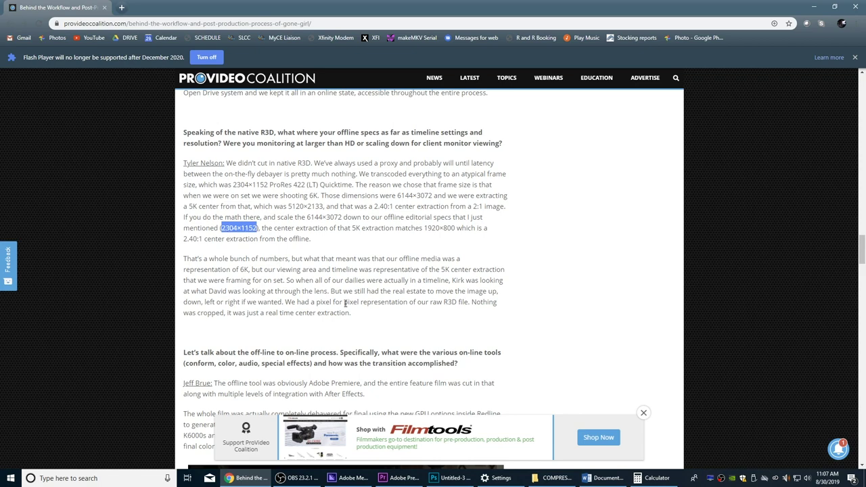
Switch to Calculator and divide 2304 by 1152 to work out the offline media's aspect ratio
{"action": "left_click", "coordinate": [656, 479]}
{"action": "type", "text": "2304"}
{"action": "left_click_drag", "start_coordinate": [608, 113], "coordinate": [539, 124]}
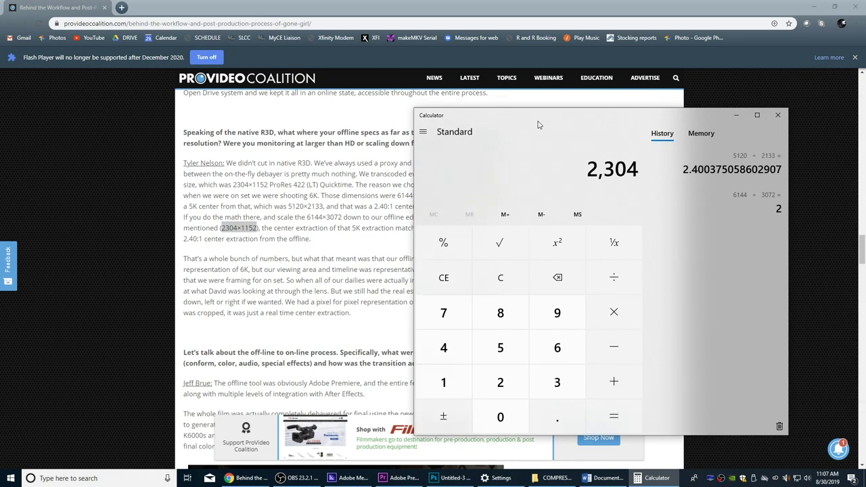
{"action": "key", "text": "slash"}
{"action": "type", "text": "1152"}
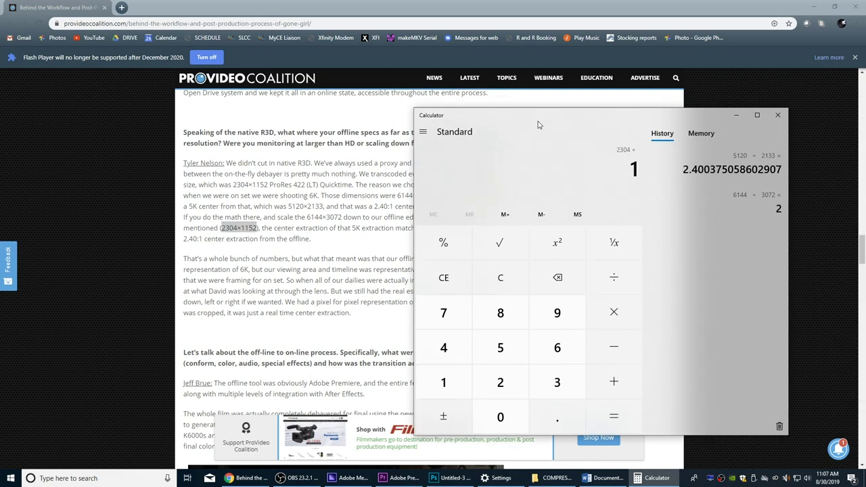
{"action": "key", "text": "Return"}
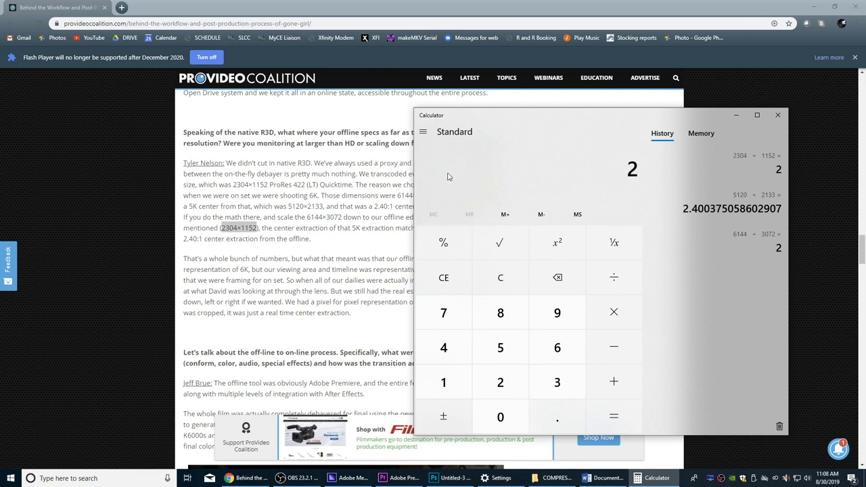
Divide 1920 by 800 in Calculator to work out the aspect ratio of the offline center extraction
{"action": "left_click_drag", "start_coordinate": [490, 120], "coordinate": [554, 124]}
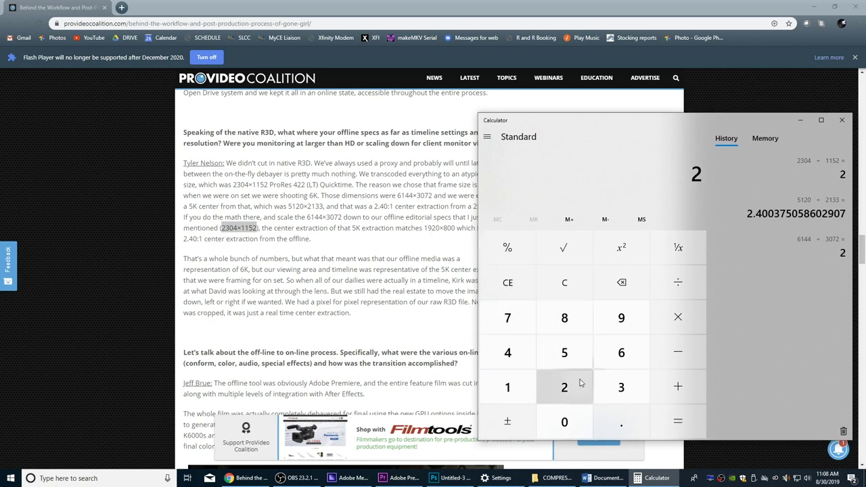
{"action": "type", "text": "1,920"}
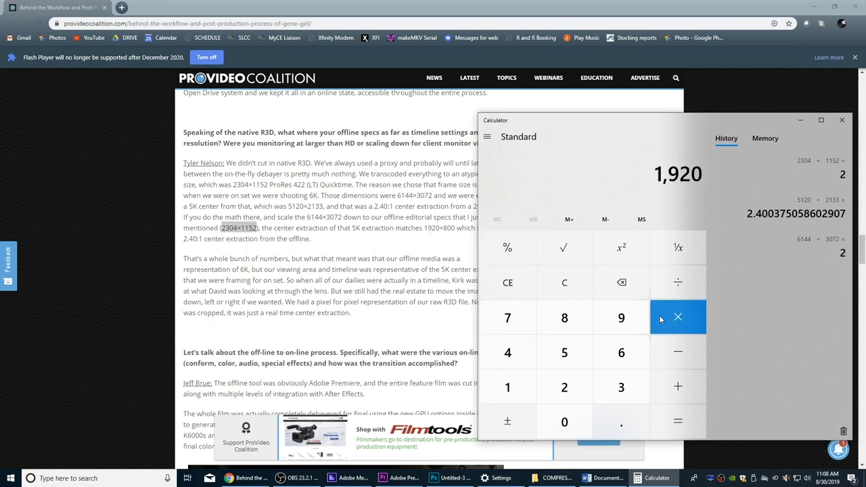
{"action": "left_click", "coordinate": [660, 318]}
{"action": "type", "text": "800"}
{"action": "key", "text": "Return"}
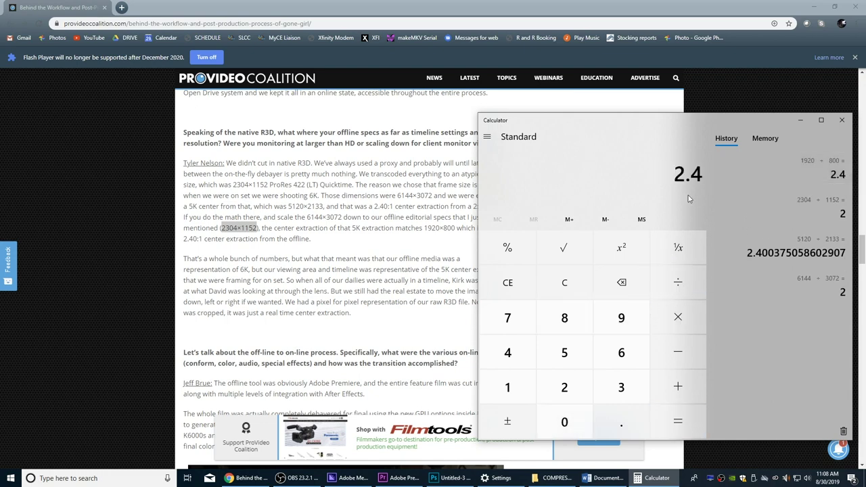
Return to the article and compare the 2304×1152 offline size with the 1920×800 center extraction by highlighting each
{"action": "left_click", "coordinate": [438, 223]}
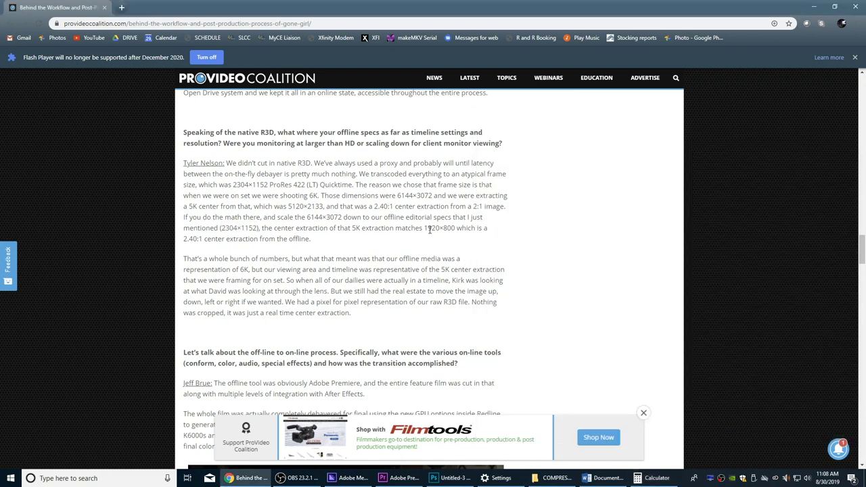
{"action": "left_click_drag", "start_coordinate": [428, 229], "coordinate": [464, 246]}
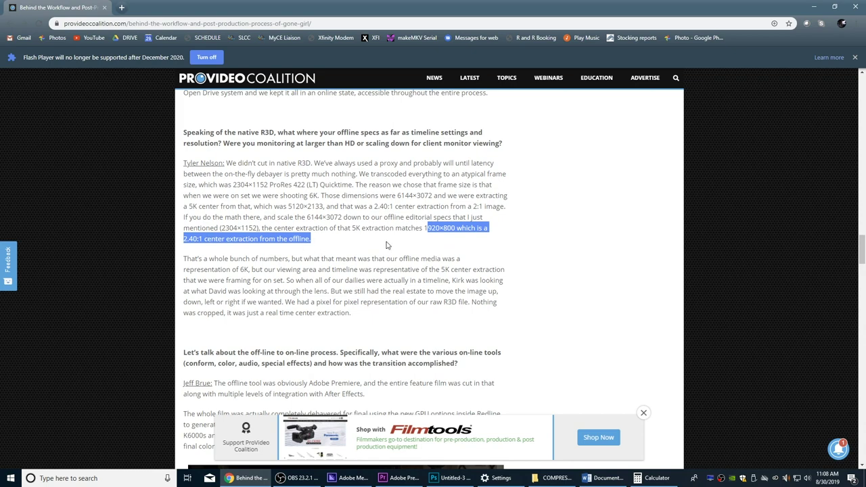
{"action": "left_click_drag", "start_coordinate": [225, 228], "coordinate": [255, 228]}
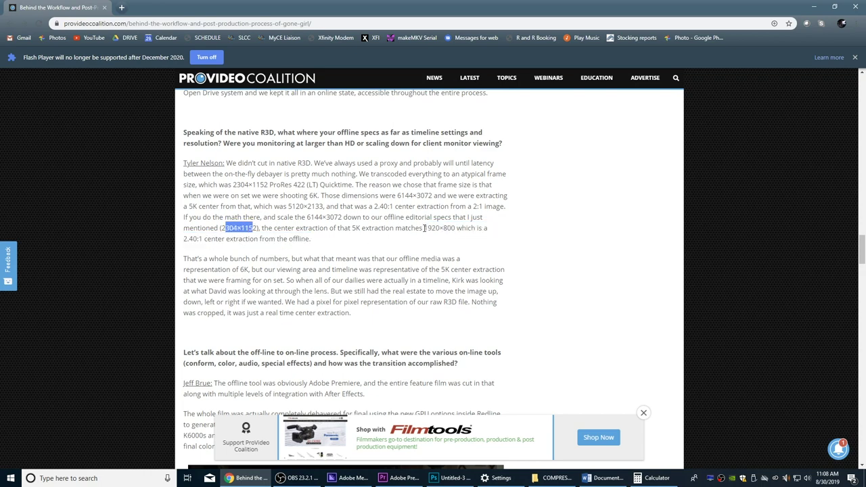
{"action": "left_click_drag", "start_coordinate": [424, 228], "coordinate": [455, 228]}
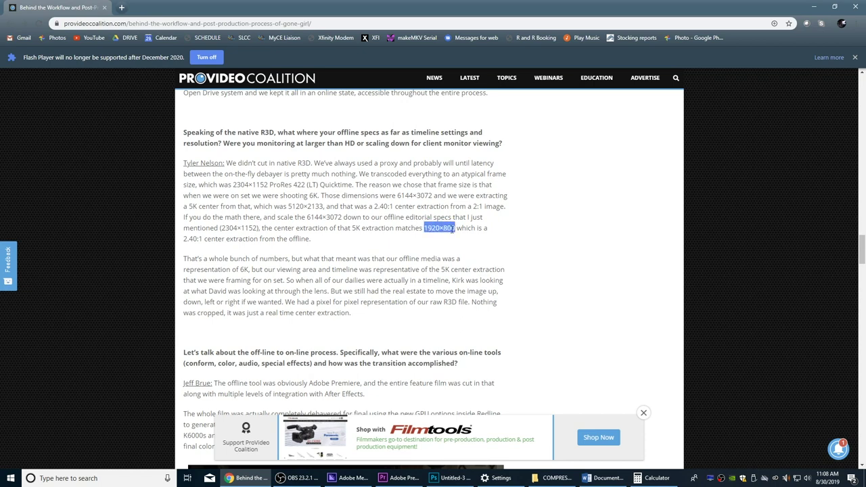
Return to Premiere Pro and reveal the source clip 1 T2.mov in the project's ATFS HIGH QUALITY bin
{"action": "left_click", "coordinate": [815, 9]}
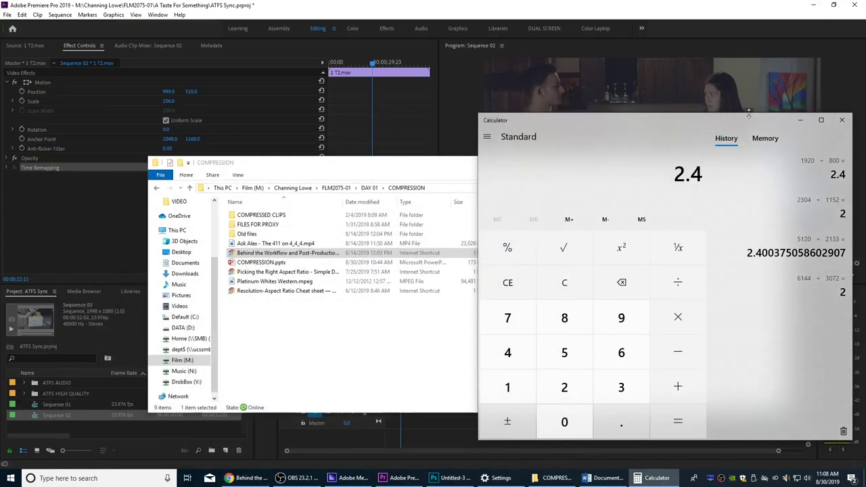
{"action": "left_click", "coordinate": [154, 232]}
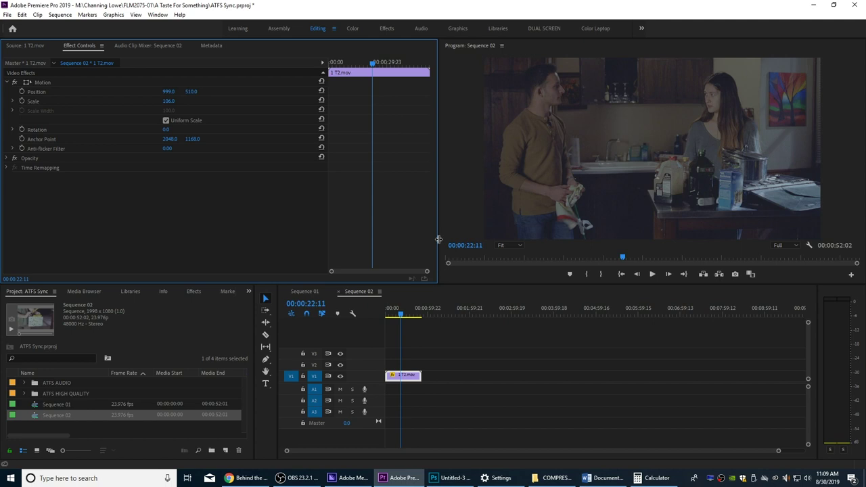
{"action": "key", "text": "shift+f"}
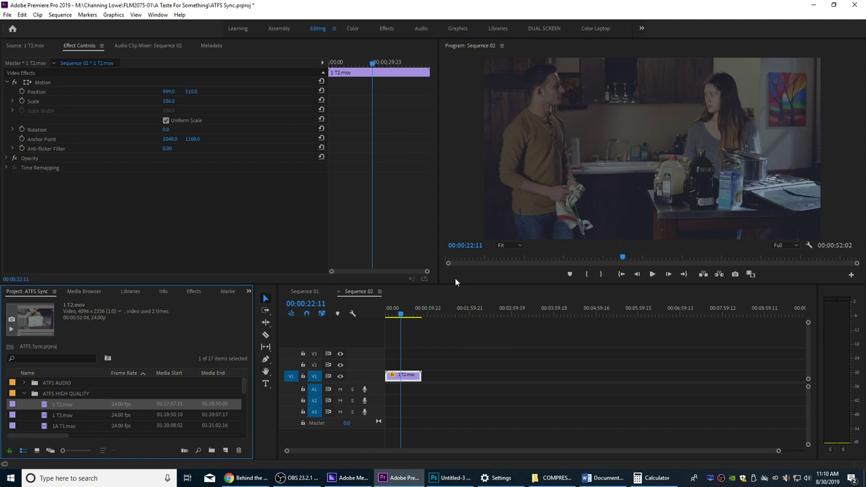
Switch to the blank Word document and list Transcode, Aspect Ratio Extraction, Color LUT and Timecode on separate lines
{"action": "key", "text": "alt+Tab"}
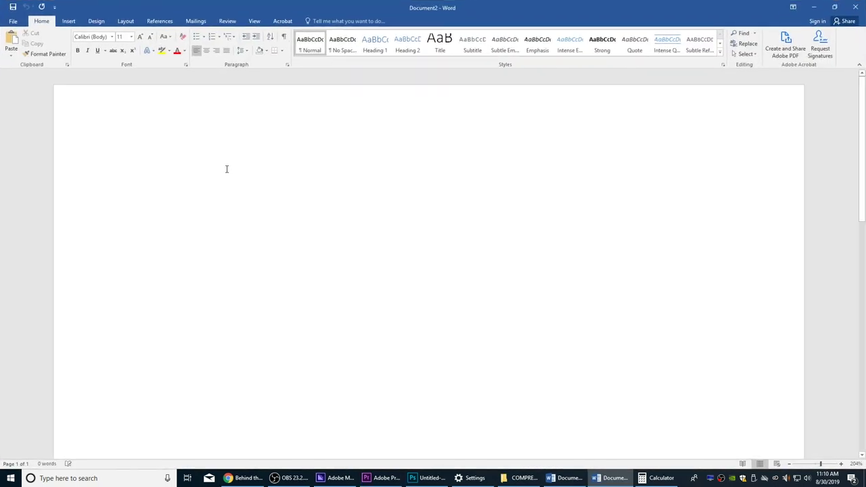
{"action": "type", "text": "Trascode"}
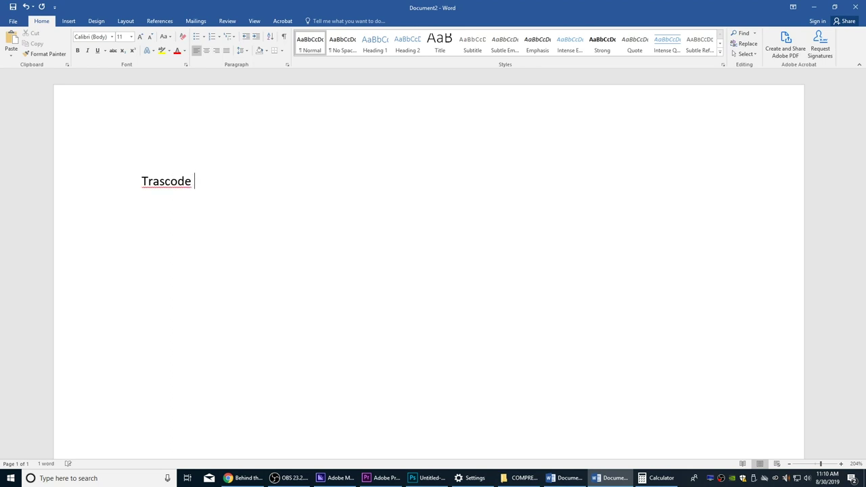
{"action": "key", "text": "Return"}
{"action": "type", "text": "Aspect Ratio Extraction"}
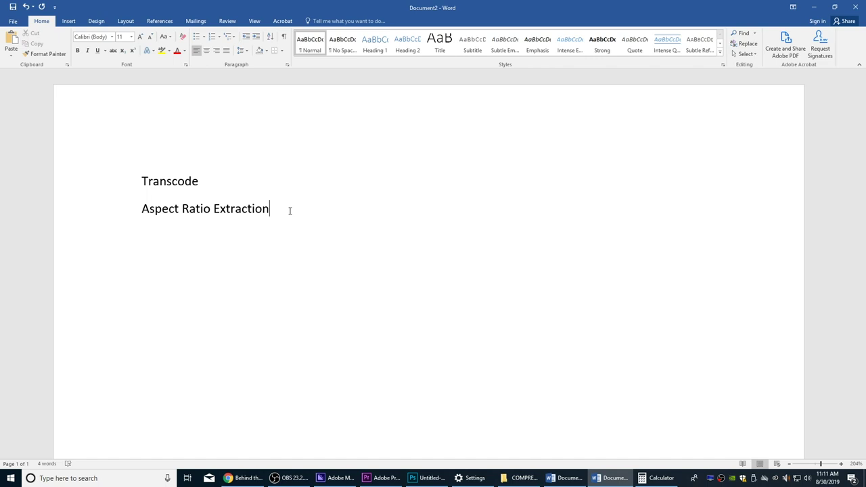
{"action": "key", "text": "Return"}
{"action": "type", "text": "Color LUT"}
{"action": "key", "text": "Return"}
{"action": "type", "text": "Timecode"}
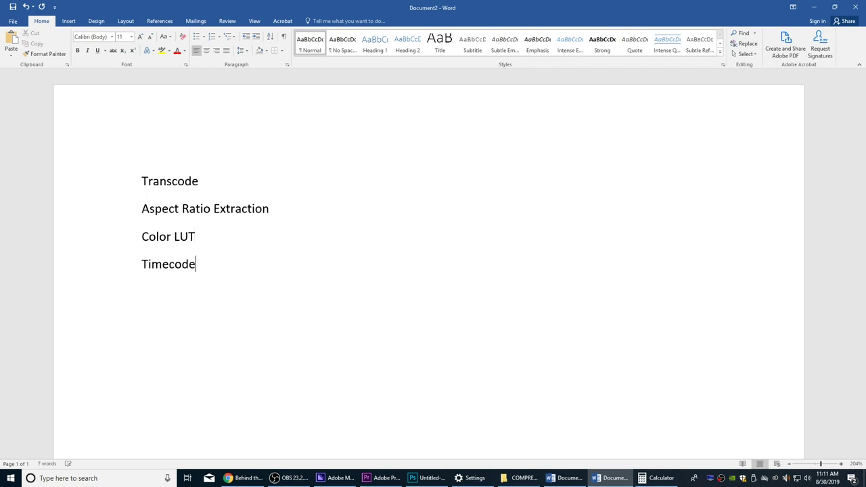
{"action": "key", "text": "Return"}
Return to Premiere Pro and queue every clip in the ATFS HIGH QUALITY bin for export in QuickTime format
{"action": "key", "text": "alt+Tab"}
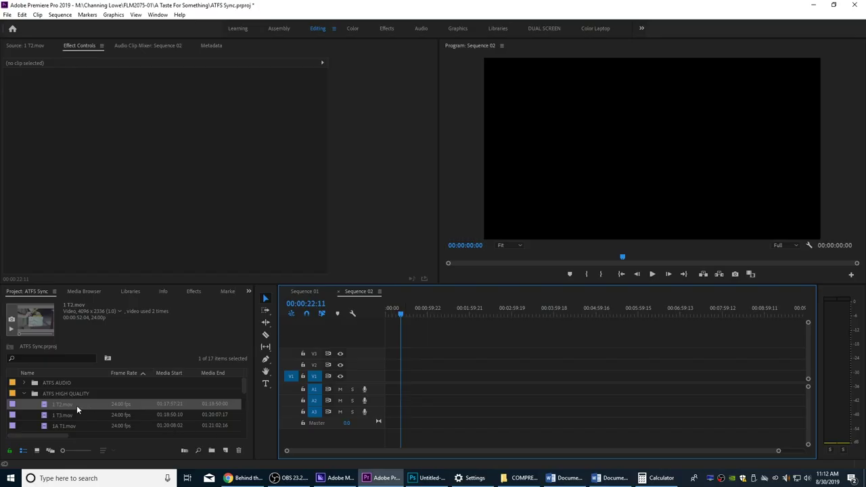
{"action": "key", "text": "grave"}
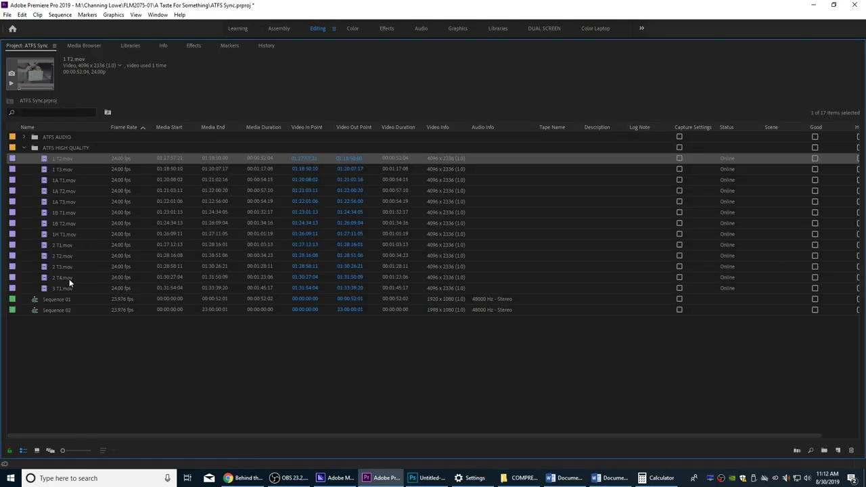
{"action": "left_click", "coordinate": [48, 286]}
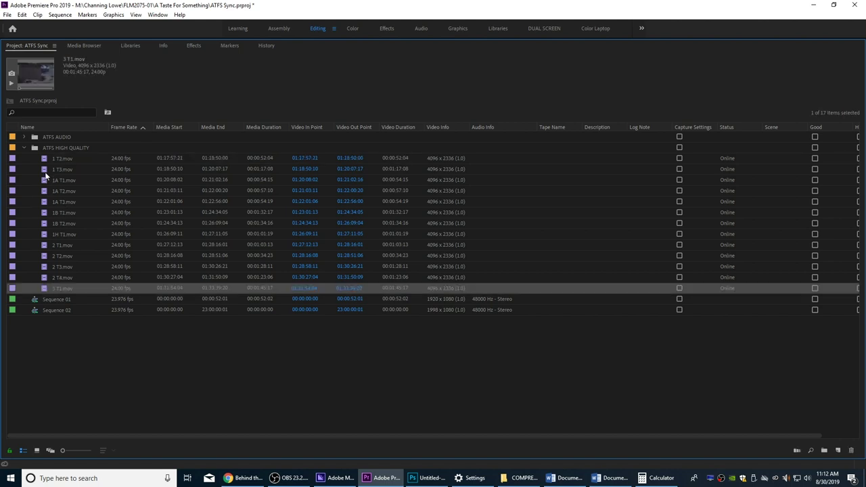
{"action": "left_click_drag", "start_coordinate": [36, 158], "coordinate": [84, 292]}
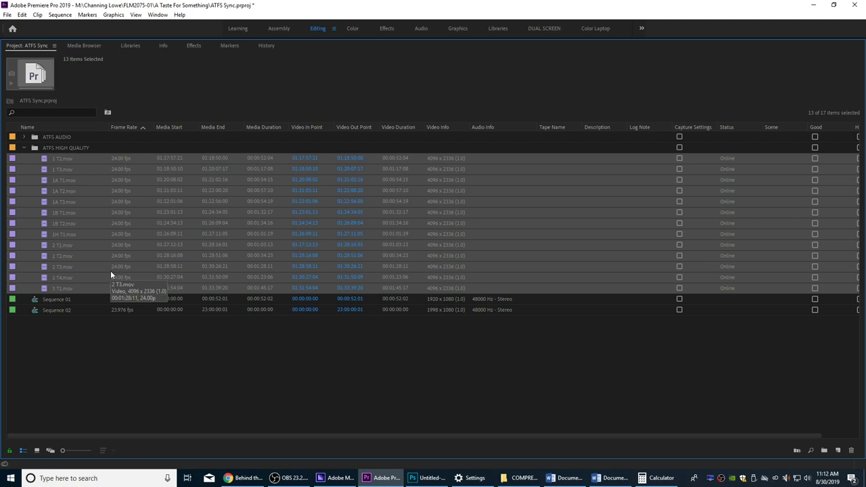
{"action": "key", "text": "ctrl+m"}
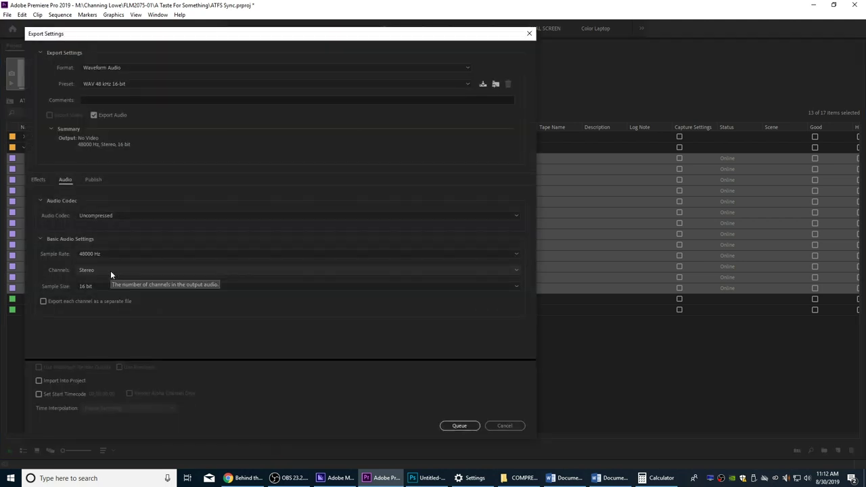
{"action": "left_click_drag", "start_coordinate": [154, 39], "coordinate": [318, 19]}
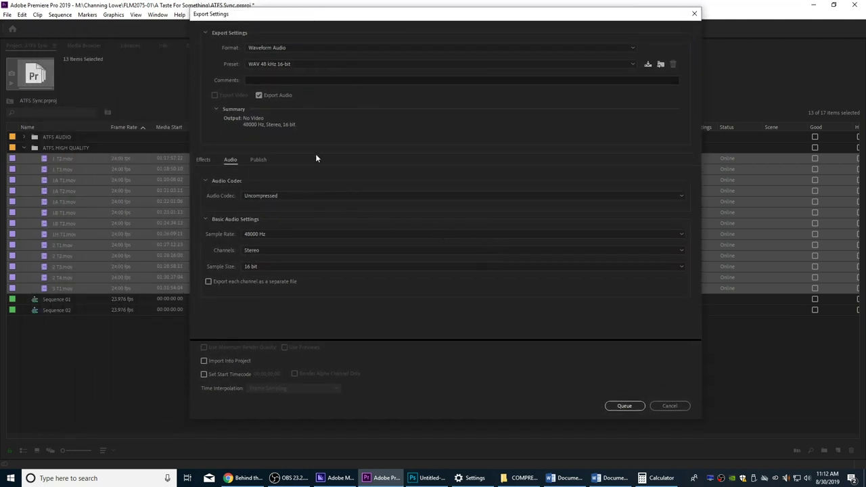
{"action": "left_click", "coordinate": [311, 47]}
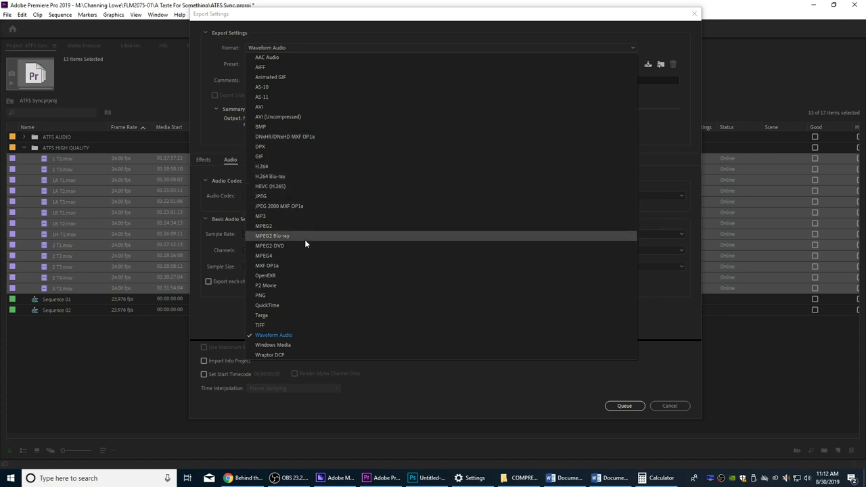
{"action": "left_click", "coordinate": [300, 305]}
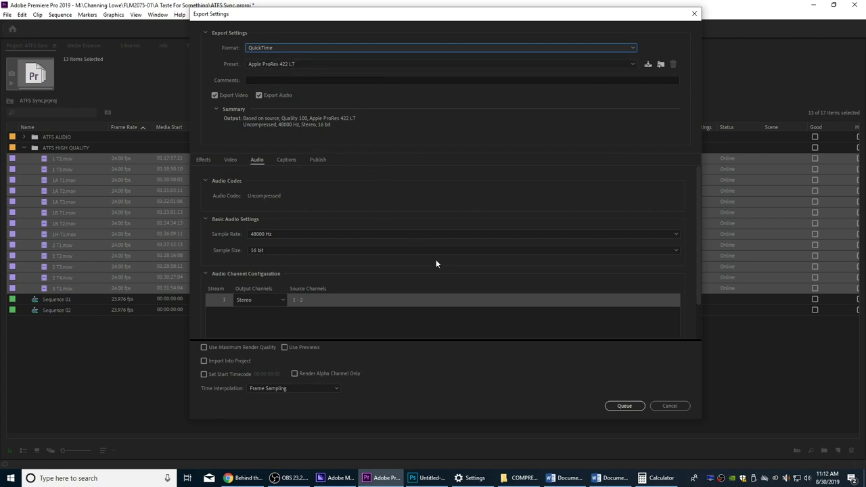
{"action": "left_click", "coordinate": [624, 406]}
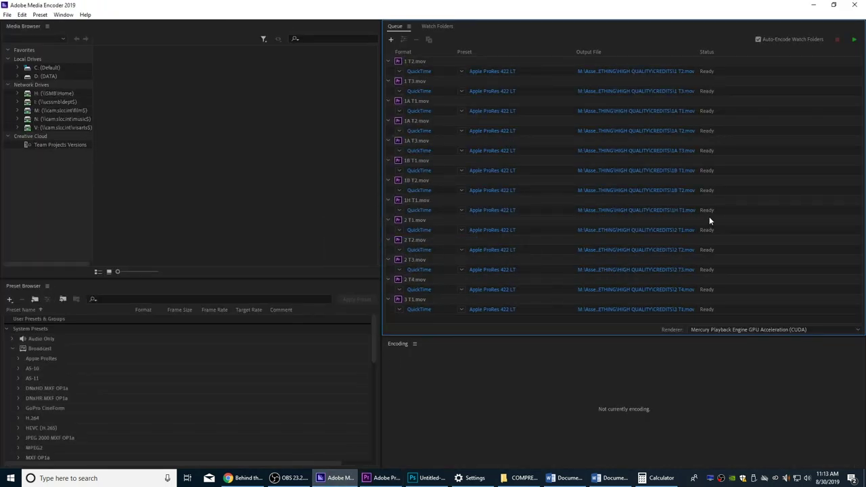
Enlarge the Queue panel in Media Encoder in both width and height
{"action": "mouse_move", "coordinate": [506, 172]}
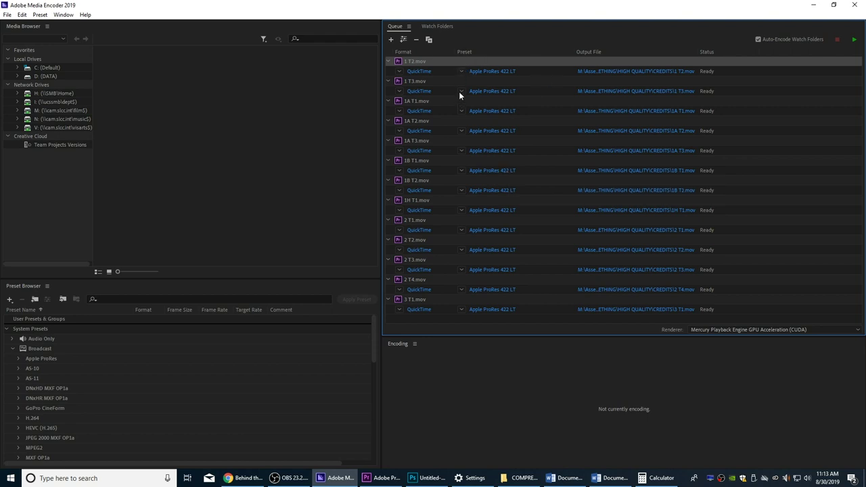
{"action": "left_click_drag", "start_coordinate": [382, 217], "coordinate": [310, 216]}
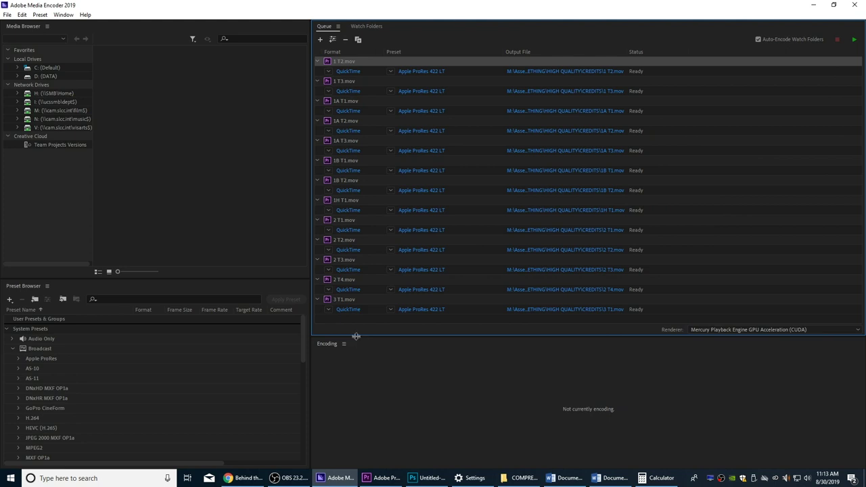
{"action": "left_click_drag", "start_coordinate": [357, 336], "coordinate": [369, 369]}
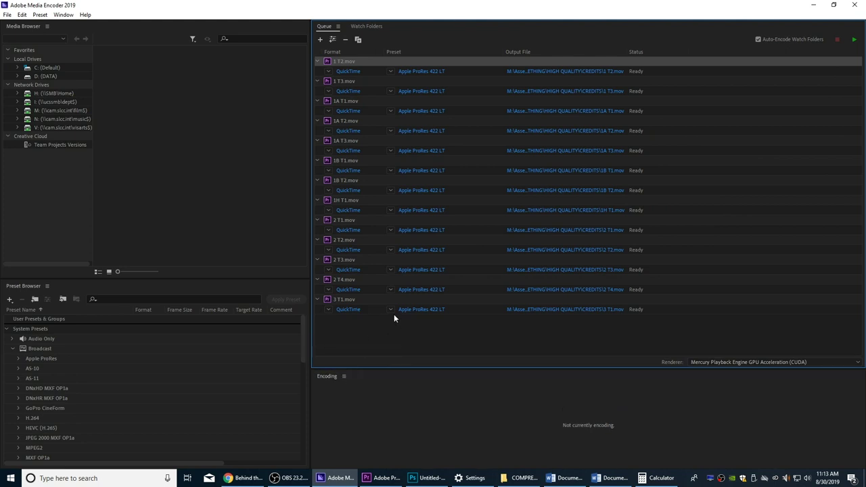
Open the export settings for all queued outputs together, keeping QuickTime, and choose the Apple ProRes 422 Proxy preset
{"action": "key", "text": "ctrl+a"}
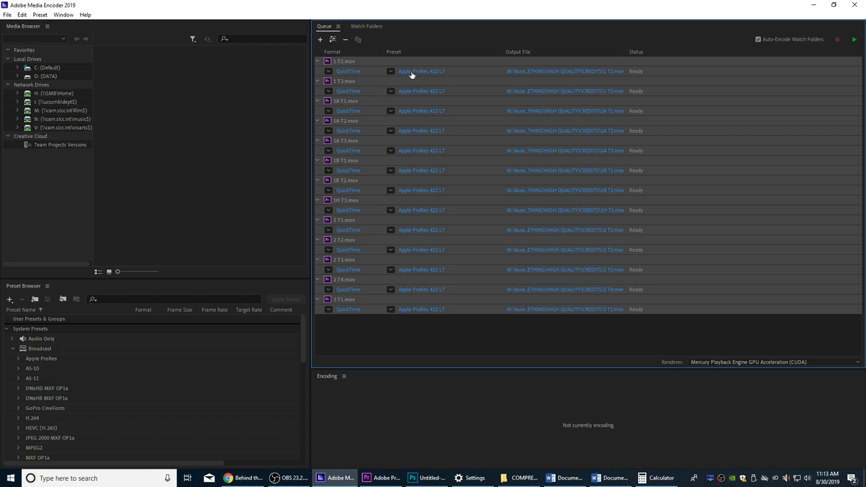
{"action": "left_click", "coordinate": [330, 72]}
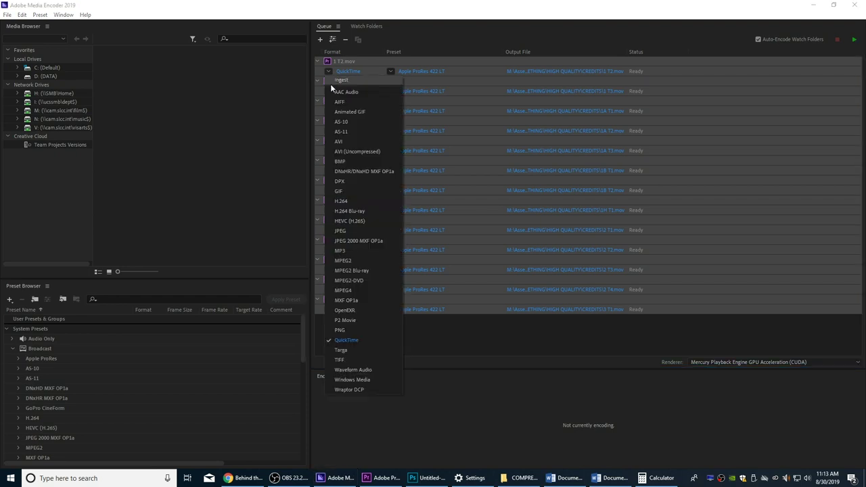
{"action": "left_click", "coordinate": [358, 338]}
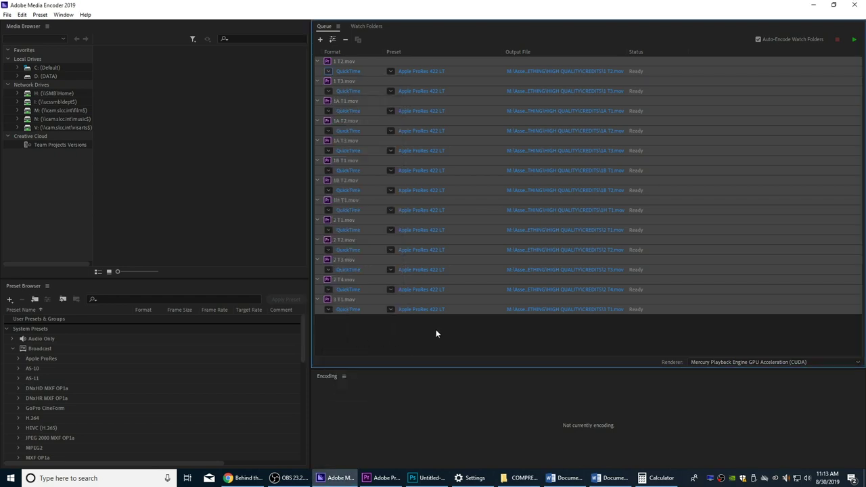
{"action": "left_click", "coordinate": [421, 71]}
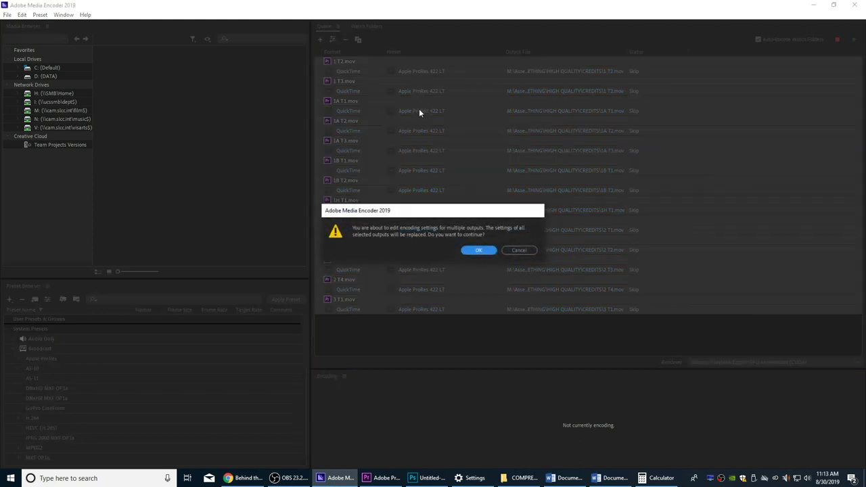
{"action": "left_click", "coordinate": [476, 251]}
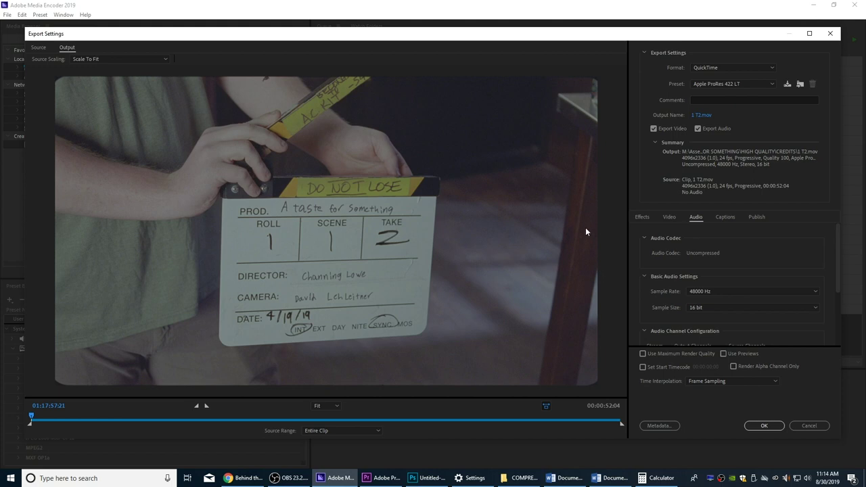
{"action": "left_click", "coordinate": [701, 83]}
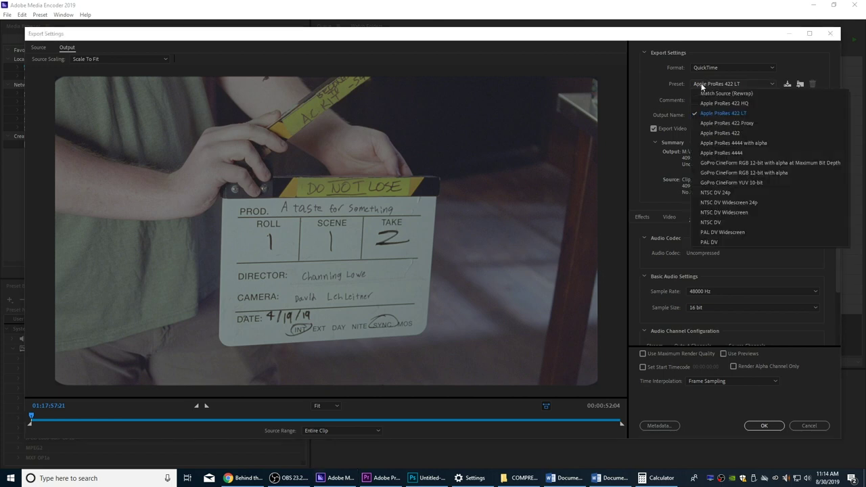
{"action": "left_click", "coordinate": [714, 122]}
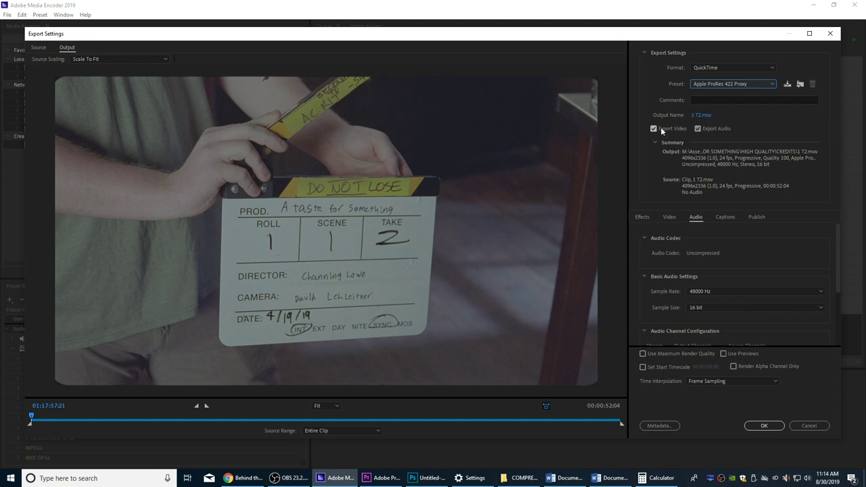
Switch to Premiere Pro and compare the separate WAV recordings in ATFS AUDIO with the video clips in ATFS HIGH QUALITY
{"action": "left_click", "coordinate": [383, 477]}
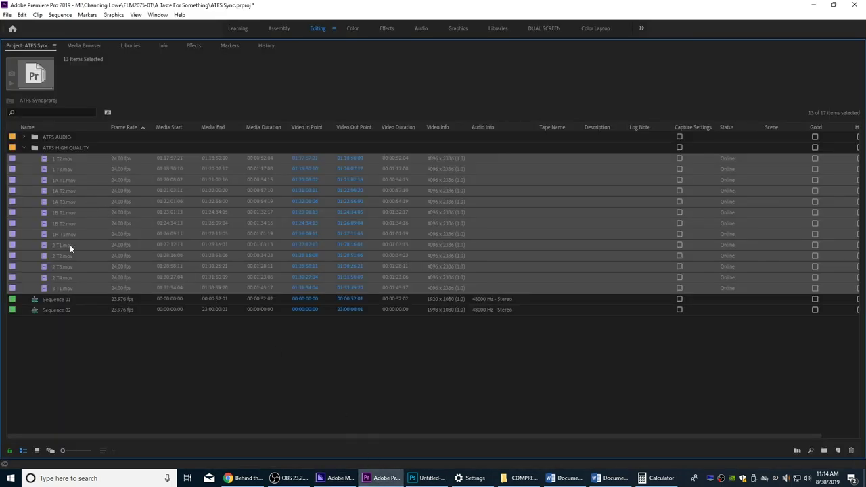
{"action": "left_click", "coordinate": [62, 180]}
{"action": "left_click", "coordinate": [59, 161]}
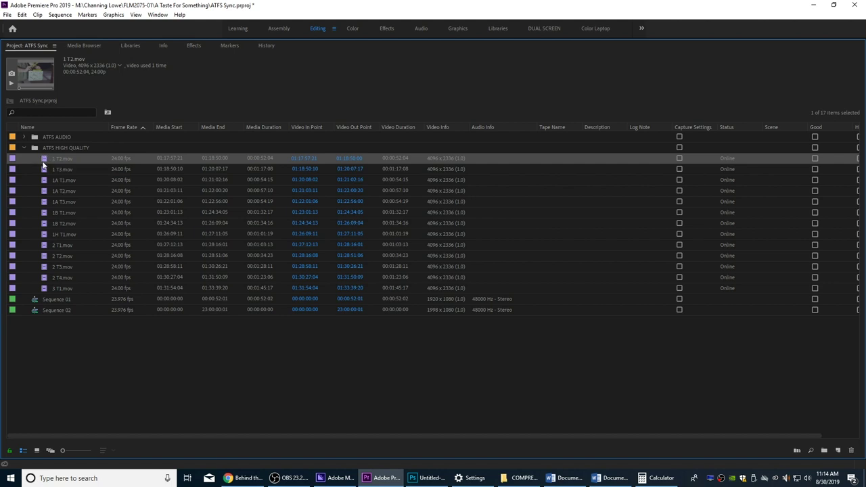
{"action": "left_click", "coordinate": [25, 138]}
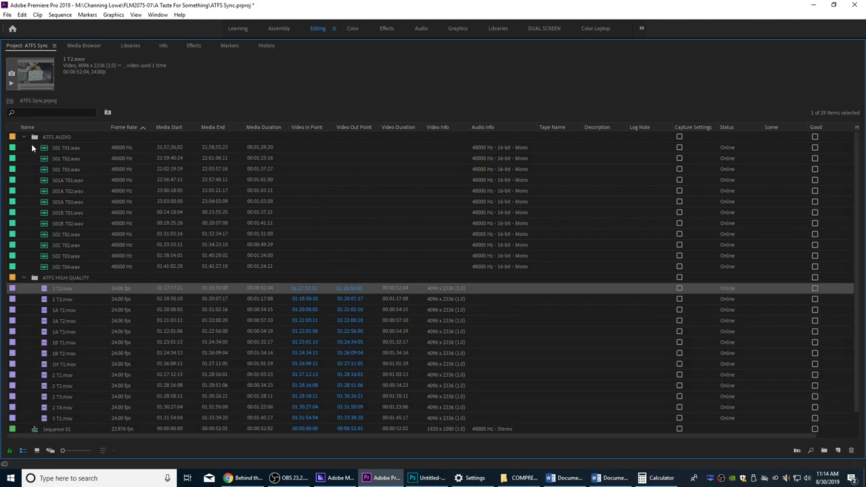
{"action": "left_click", "coordinate": [46, 148]}
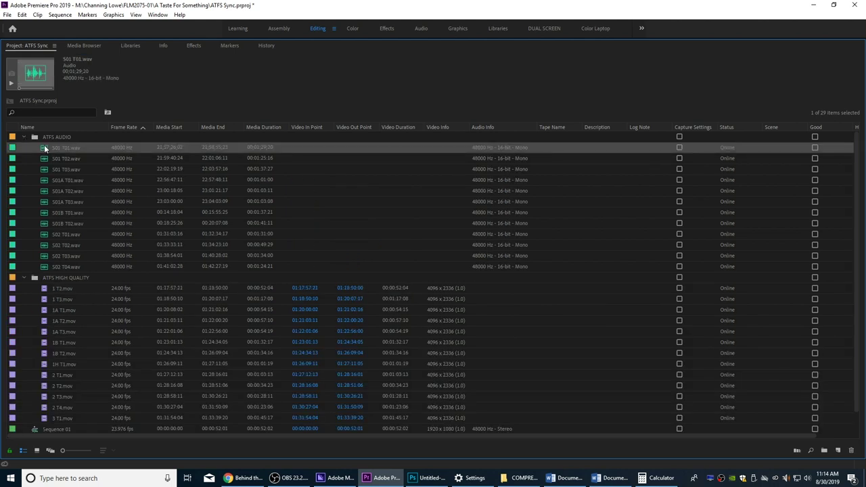
{"action": "left_click", "coordinate": [52, 288]}
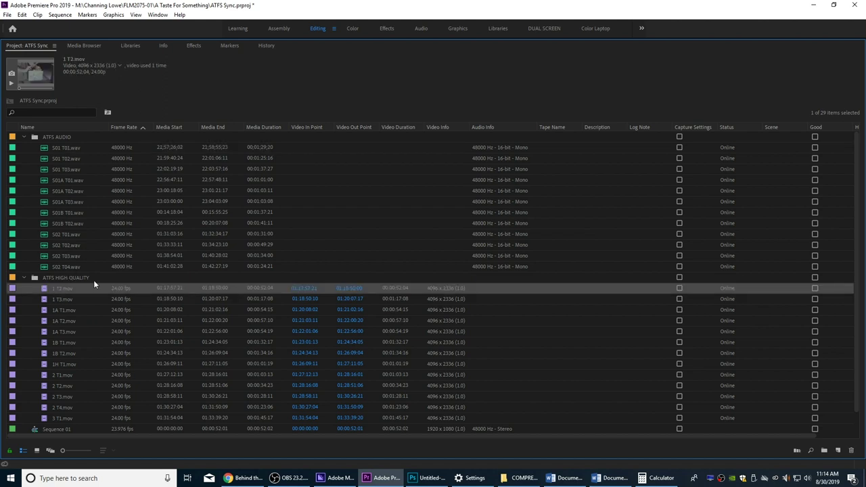
{"action": "left_click", "coordinate": [25, 137]}
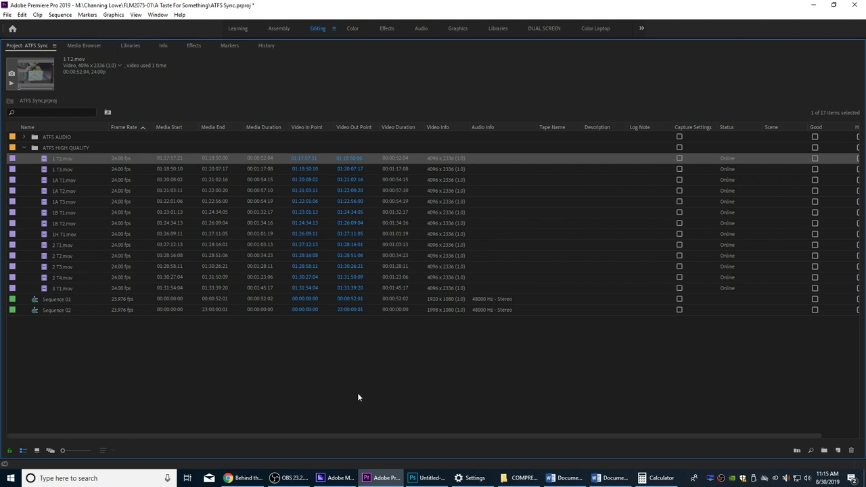
{"action": "mouse_move", "coordinate": [374, 477]}
{"action": "left_click", "coordinate": [48, 286]}
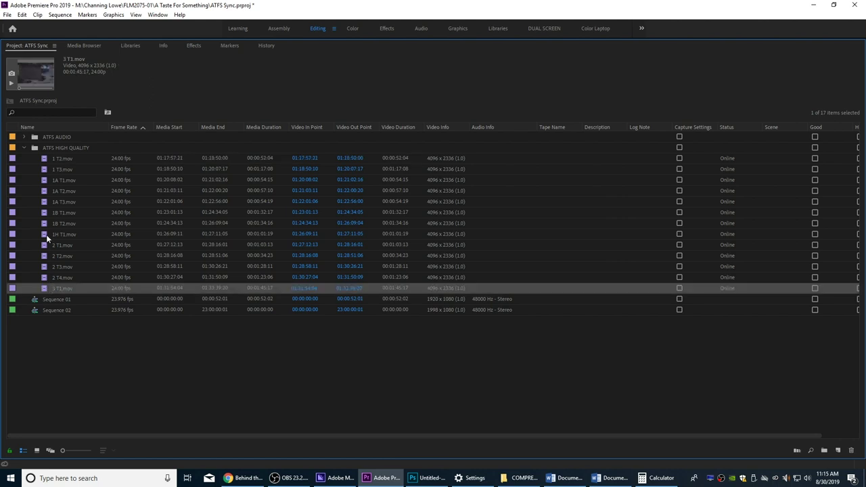
{"action": "left_click", "coordinate": [44, 158]}
Return to Media Encoder, turn off audio export for the queued clips, and review the codec, frame size and frame rate settings
{"action": "key", "text": "alt+Tab"}
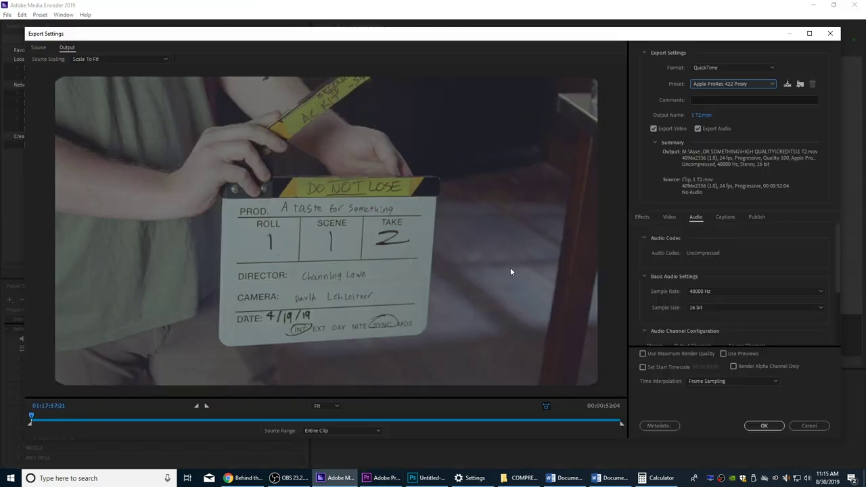
{"action": "left_click", "coordinate": [698, 130]}
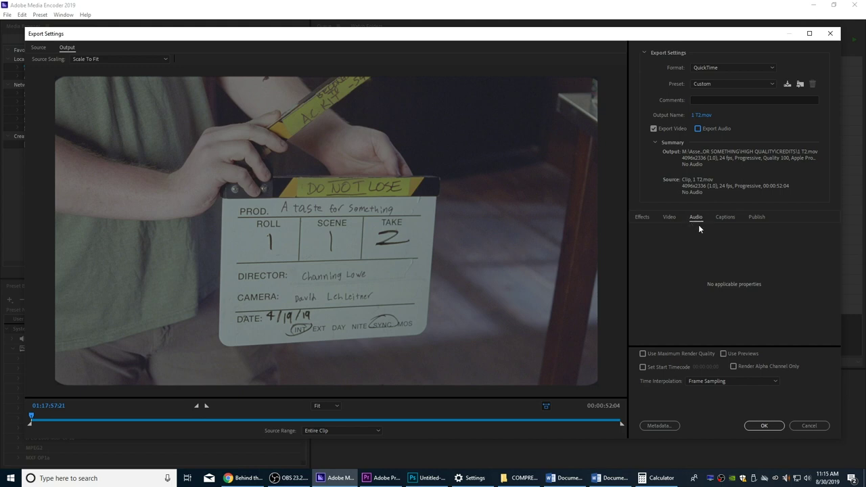
{"action": "left_click", "coordinate": [668, 218]}
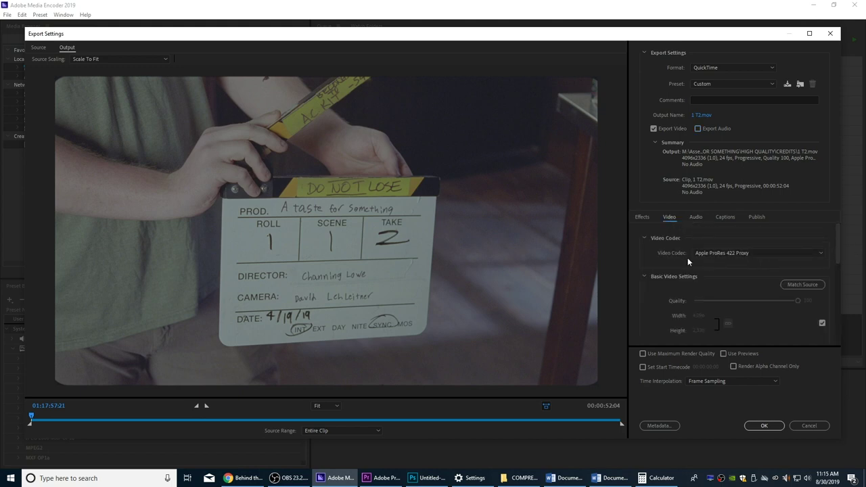
{"action": "left_click_drag", "start_coordinate": [838, 248], "coordinate": [836, 268]}
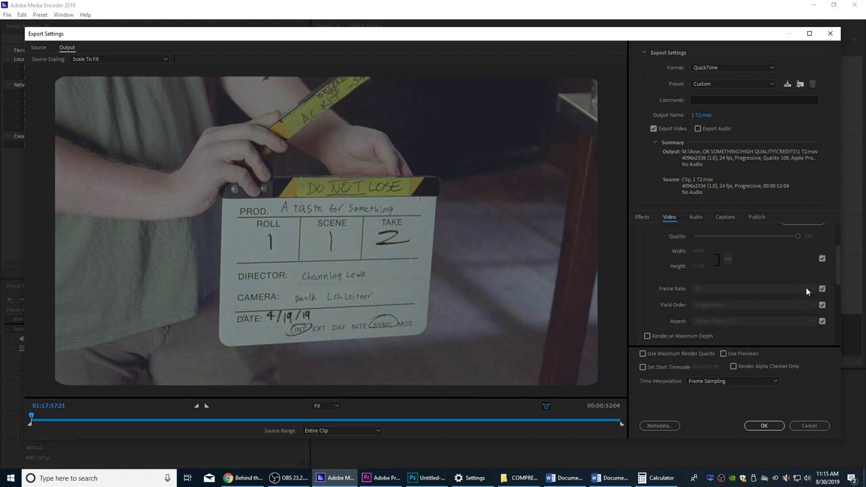
{"action": "scroll", "coordinate": [781, 268], "scroll_direction": "up", "scroll_amount": 1}
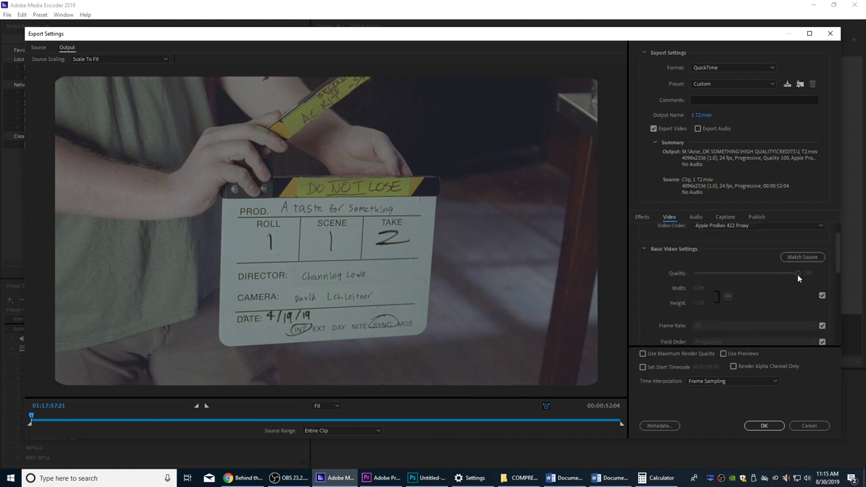
Release the output frame size from matching the source and calculate 4096 divided by 2 in Calculator
{"action": "left_click", "coordinate": [822, 295]}
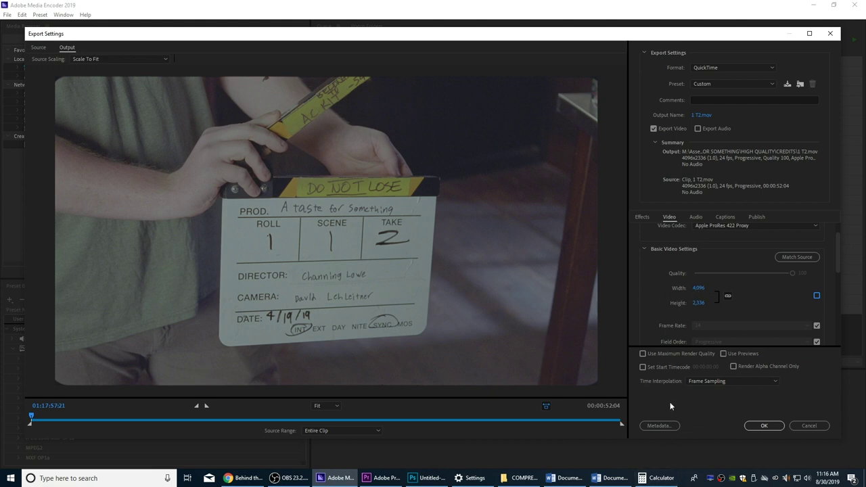
{"action": "left_click", "coordinate": [656, 478]}
{"action": "left_click_drag", "start_coordinate": [584, 121], "coordinate": [342, 105]}
{"action": "type", "text": "4096"}
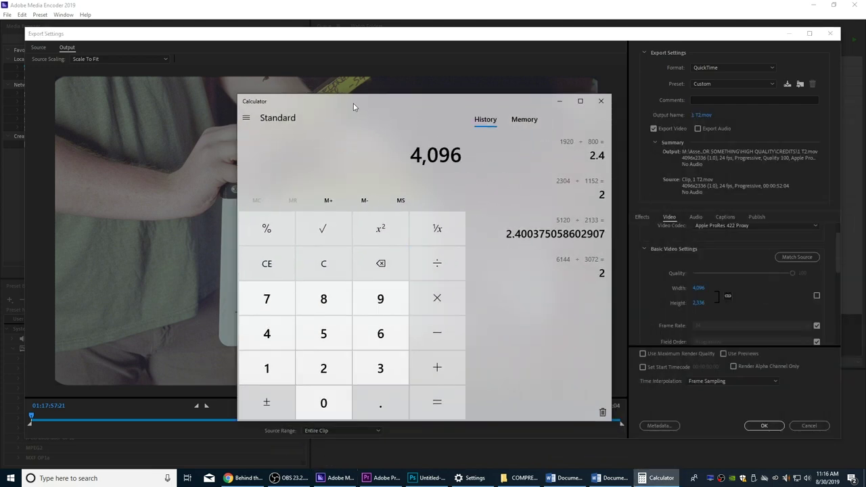
{"action": "type", "text": "/2"}
{"action": "key", "text": "Return"}
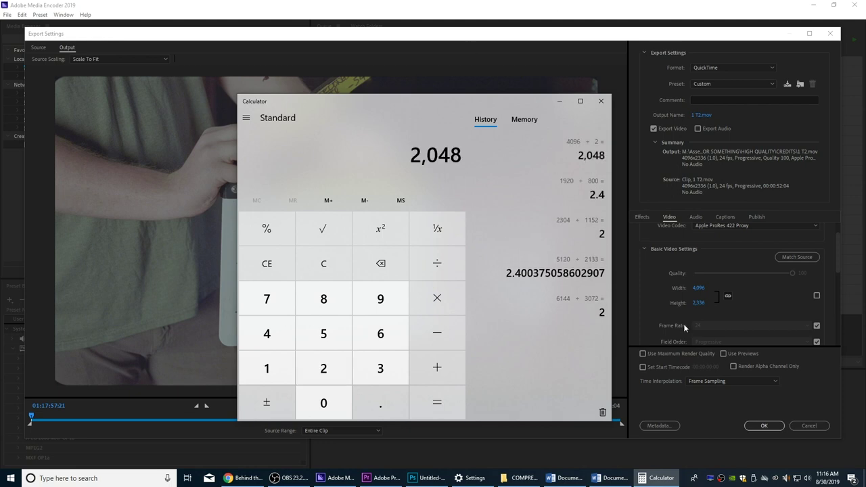
Set the output width to 2048 in Media Encoder with the height still linked to it
{"action": "left_click", "coordinate": [698, 288]}
{"action": "type", "text": "2048"}
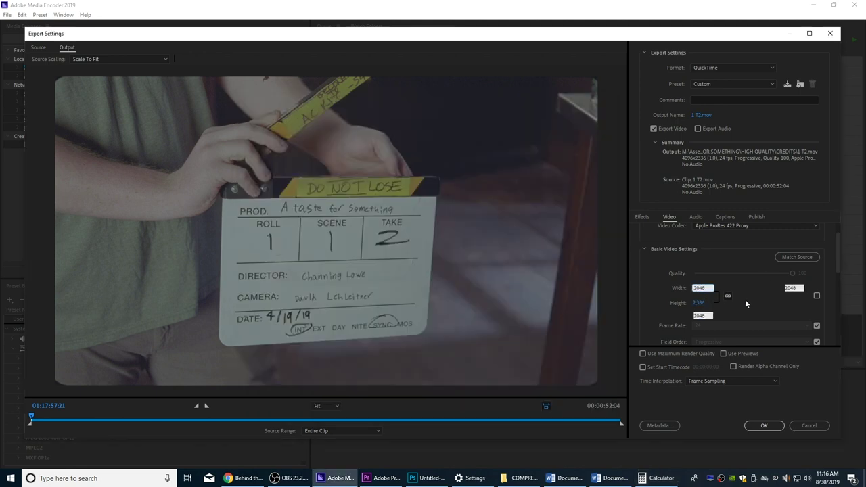
{"action": "key", "text": "Return"}
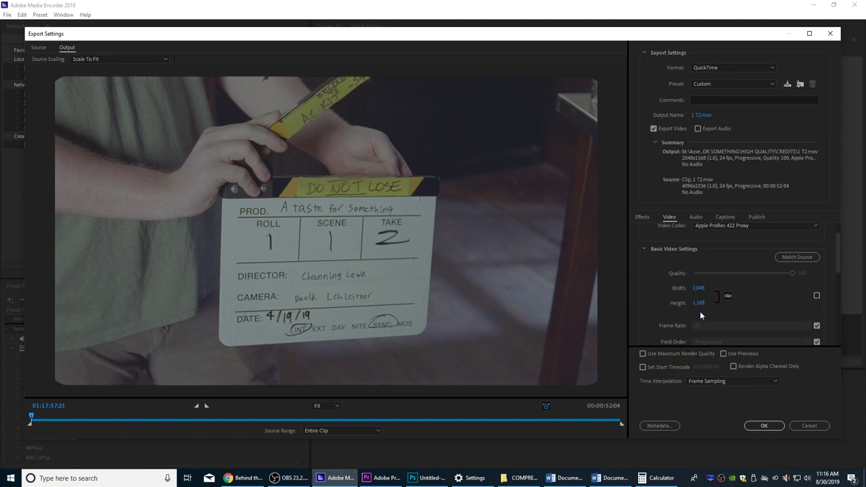
Calculate the aspect ratio 2048 divided by 1168 in Calculator, and close the calculator
{"action": "left_click", "coordinate": [658, 478]}
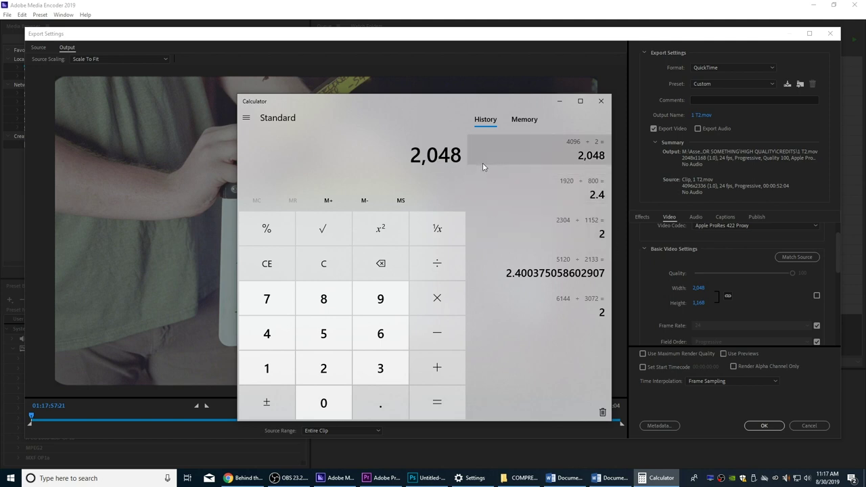
{"action": "key", "text": "slash"}
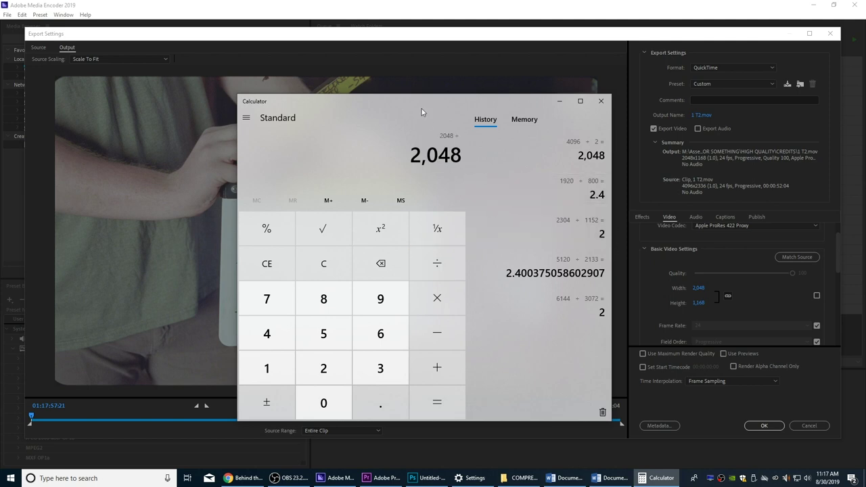
{"action": "type", "text": "1168"}
{"action": "key", "text": "Return"}
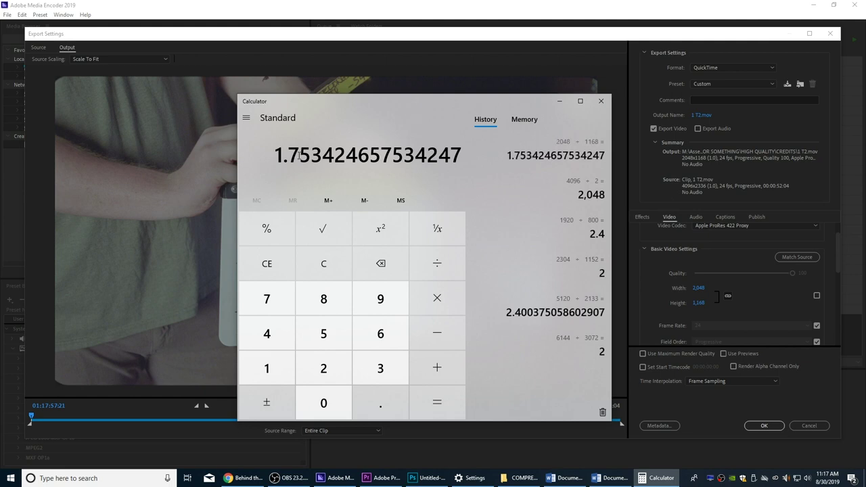
{"action": "left_click", "coordinate": [599, 101]}
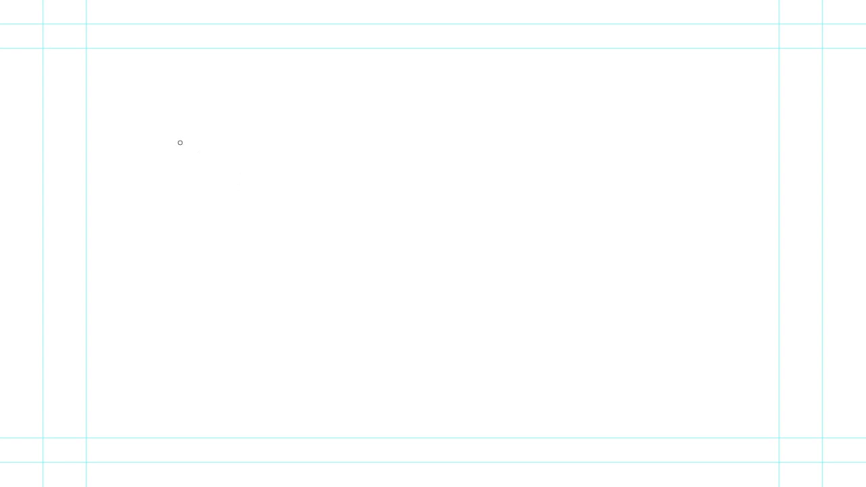
Handwrite 2048 above a long horizontal fraction line on the blank canvas
{"action": "mouse_move", "coordinate": [171, 134]}
{"action": "left_mouse_down"}
{"action": "mouse_move", "coordinate": [200, 147]}
{"action": "mouse_move", "coordinate": [185, 164]}
{"action": "mouse_move", "coordinate": [180, 155]}
{"action": "mouse_move", "coordinate": [203, 165]}
{"action": "left_mouse_up"}
{"action": "mouse_move", "coordinate": [213, 136]}
{"action": "left_mouse_down"}
{"action": "mouse_move", "coordinate": [208, 157]}
{"action": "mouse_move", "coordinate": [233, 145]}
{"action": "mouse_move", "coordinate": [213, 135]}
{"action": "mouse_move", "coordinate": [236, 150]}
{"action": "mouse_move", "coordinate": [262, 150]}
{"action": "mouse_move", "coordinate": [251, 170]}
{"action": "left_mouse_up"}
{"action": "mouse_move", "coordinate": [284, 135]}
{"action": "left_mouse_down"}
{"action": "mouse_move", "coordinate": [280, 170]}
{"action": "mouse_move", "coordinate": [287, 133]}
{"action": "left_mouse_up"}
{"action": "left_click_drag", "start_coordinate": [149, 195], "coordinate": [322, 191]}
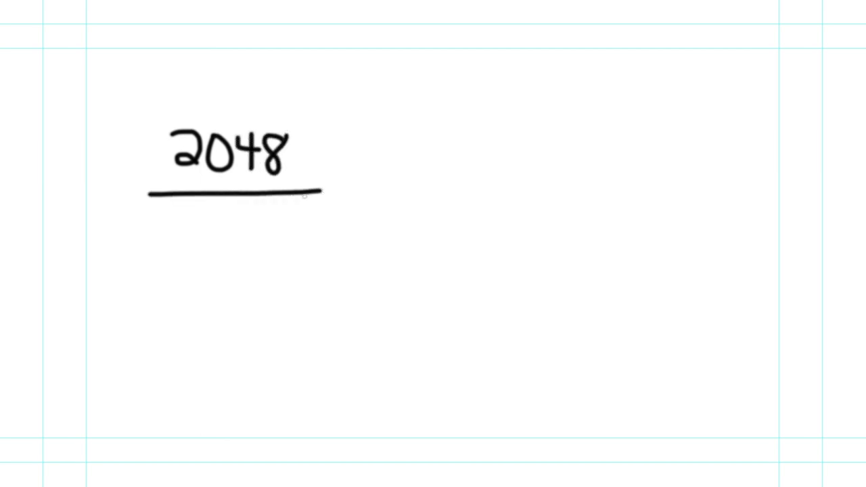
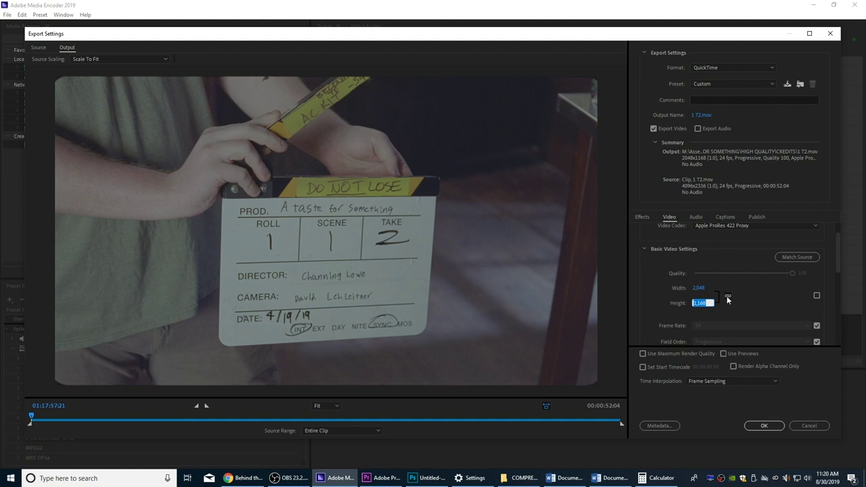
Unlink the output width from the height in Media Encoder and set the height to 1,107
{"action": "left_click", "coordinate": [728, 299]}
{"action": "left_click", "coordinate": [702, 303]}
{"action": "type", "text": "1,107"}
{"action": "key", "text": "Return"}
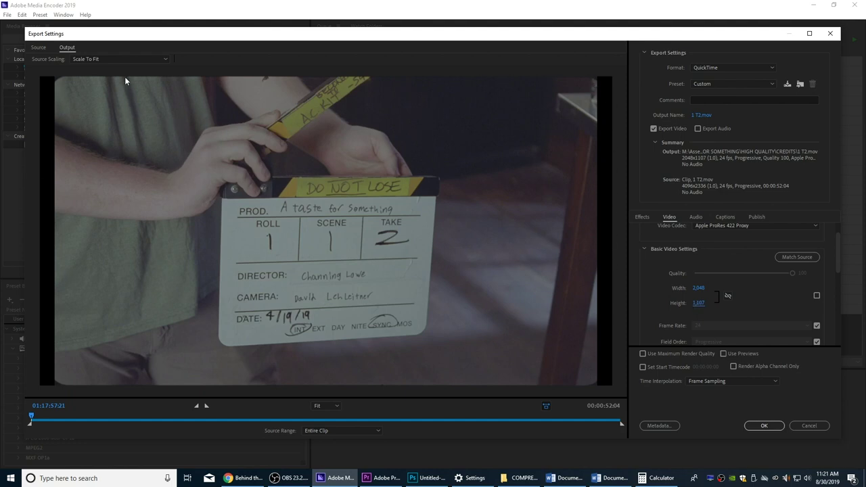
Set the source scaling to Scale To Fill and review the video codec and basic video settings
{"action": "left_click", "coordinate": [102, 60]}
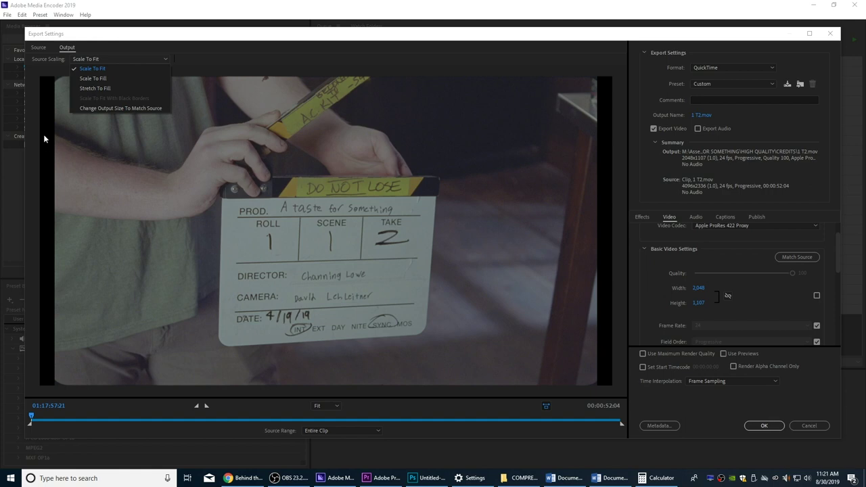
{"action": "left_click", "coordinate": [95, 80]}
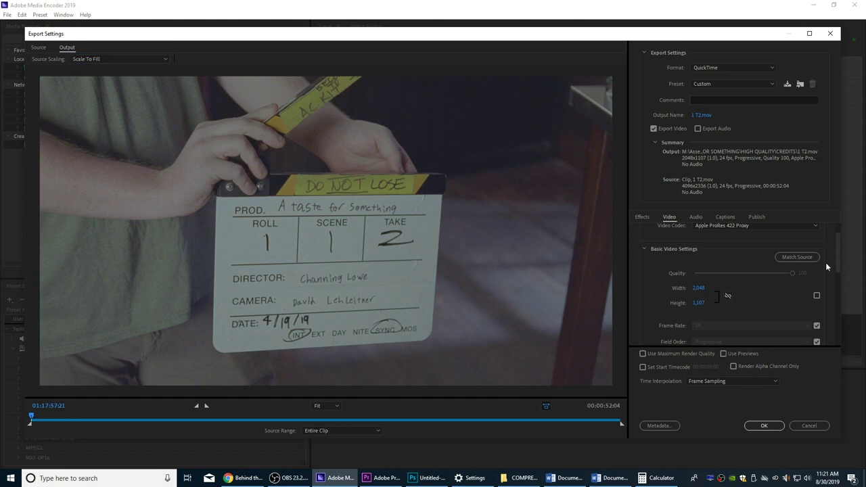
{"action": "mouse_move", "coordinate": [837, 252]}
{"action": "left_mouse_down"}
{"action": "mouse_move", "coordinate": [839, 234]}
{"action": "mouse_move", "coordinate": [839, 266]}
{"action": "mouse_move", "coordinate": [839, 258]}
{"action": "left_mouse_up"}
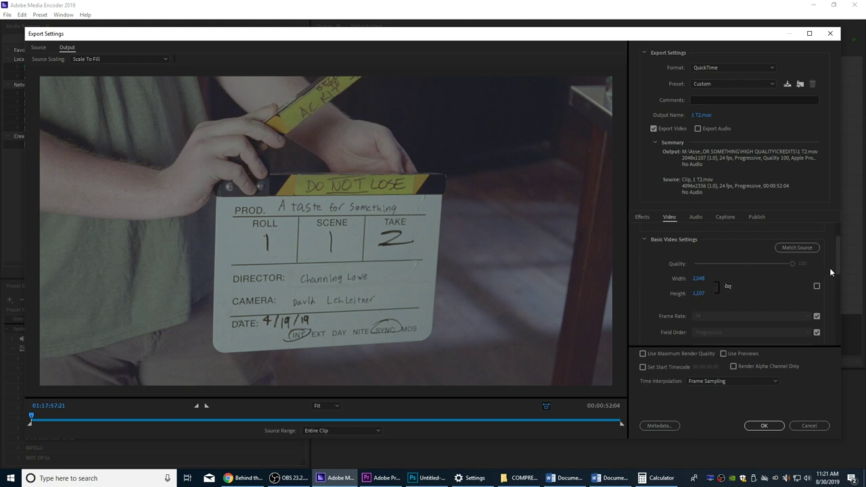
{"action": "scroll", "coordinate": [740, 292], "scroll_direction": "up", "scroll_amount": 1}
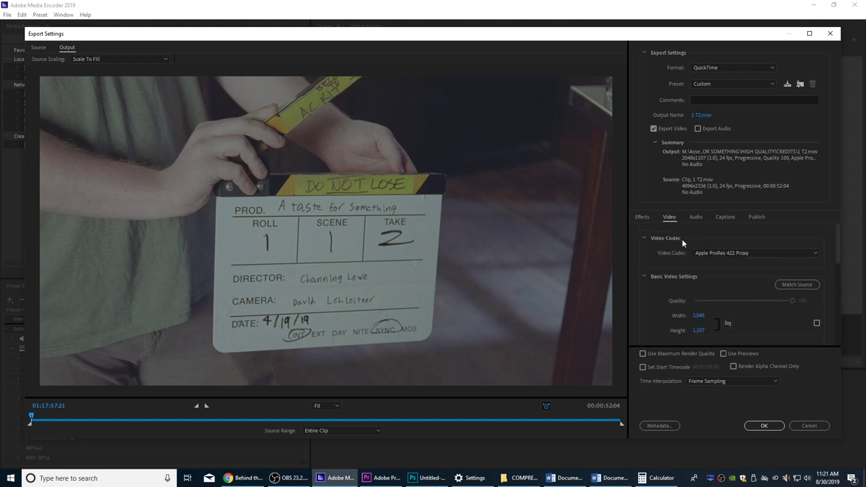
Enable the Timecode Overlay effect for the export and look over the Name Overlay options
{"action": "left_click", "coordinate": [643, 218]}
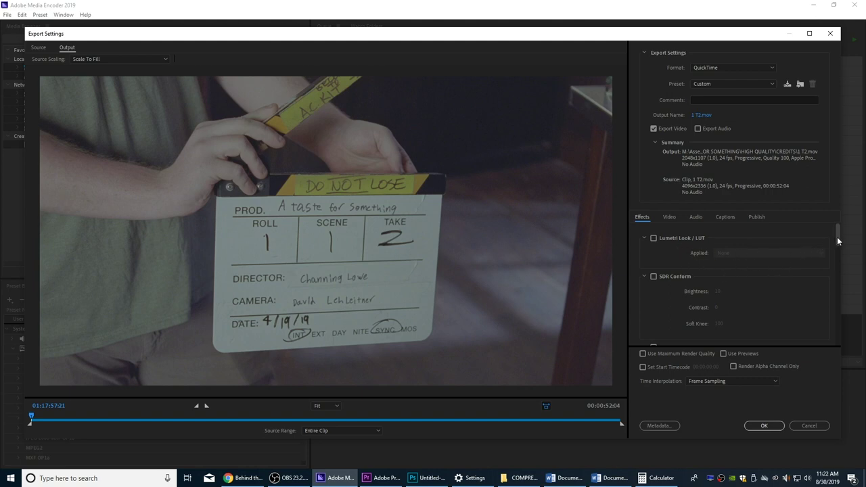
{"action": "left_click_drag", "start_coordinate": [838, 240], "coordinate": [840, 303]}
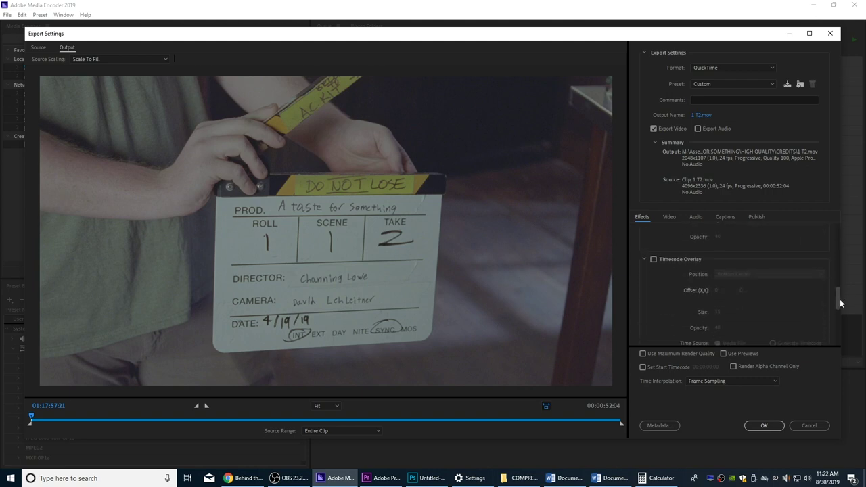
{"action": "left_click", "coordinate": [654, 260]}
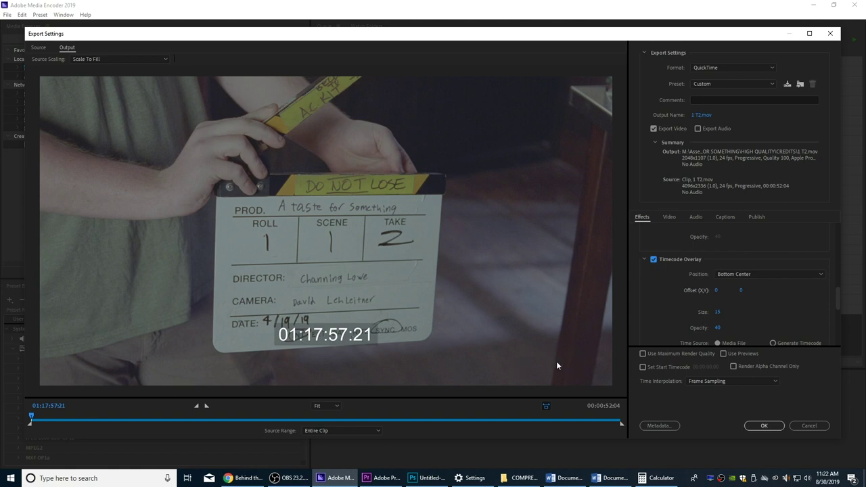
{"action": "mouse_move", "coordinate": [837, 300]}
{"action": "left_mouse_down"}
{"action": "mouse_move", "coordinate": [837, 310]}
{"action": "mouse_move", "coordinate": [837, 295]}
{"action": "left_mouse_up"}
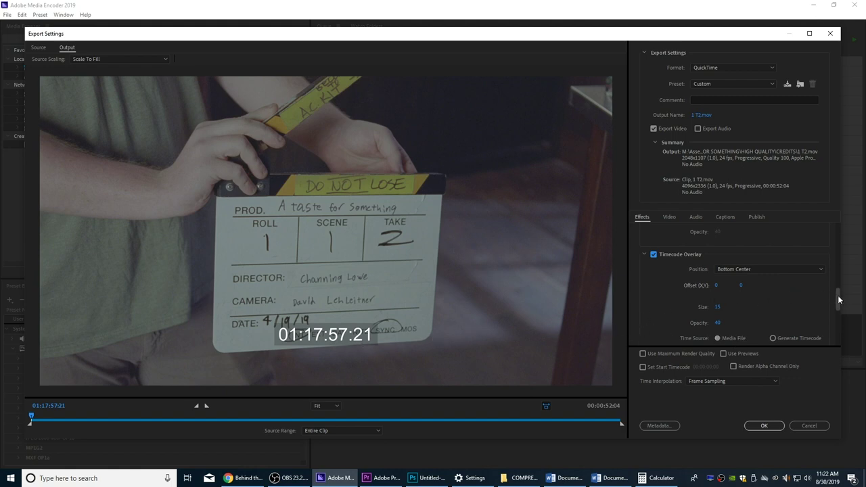
{"action": "mouse_move", "coordinate": [838, 297]}
{"action": "left_mouse_down"}
{"action": "mouse_move", "coordinate": [839, 325]}
{"action": "mouse_move", "coordinate": [837, 241]}
{"action": "mouse_move", "coordinate": [839, 280]}
{"action": "left_mouse_up"}
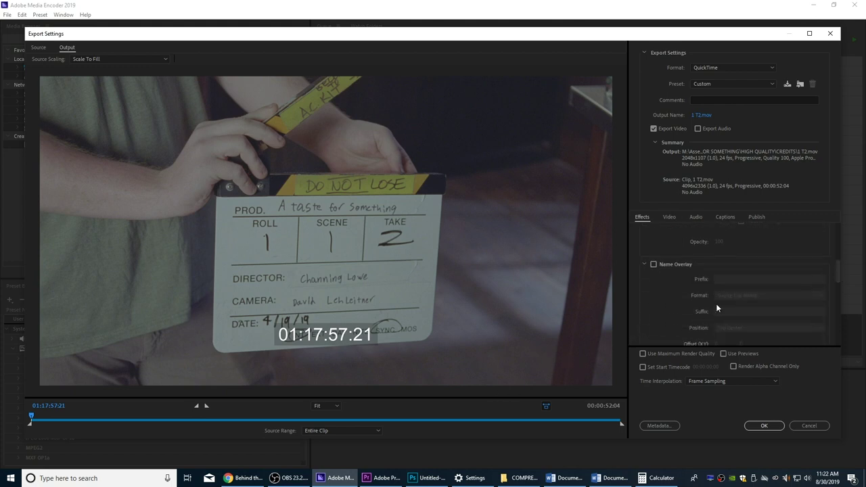
{"action": "left_click_drag", "start_coordinate": [835, 272], "coordinate": [825, 302]}
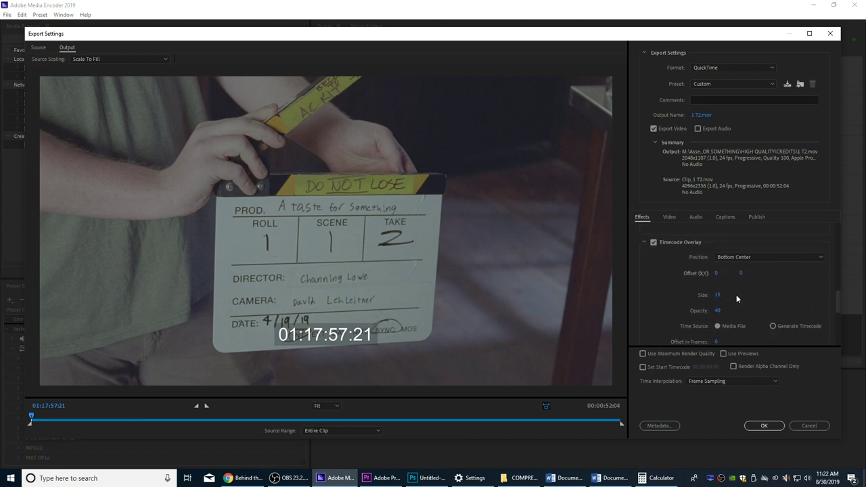
Position the timecode overlay at Bottom Right with size 8 and offsets of 123 and 103
{"action": "left_click", "coordinate": [740, 258]}
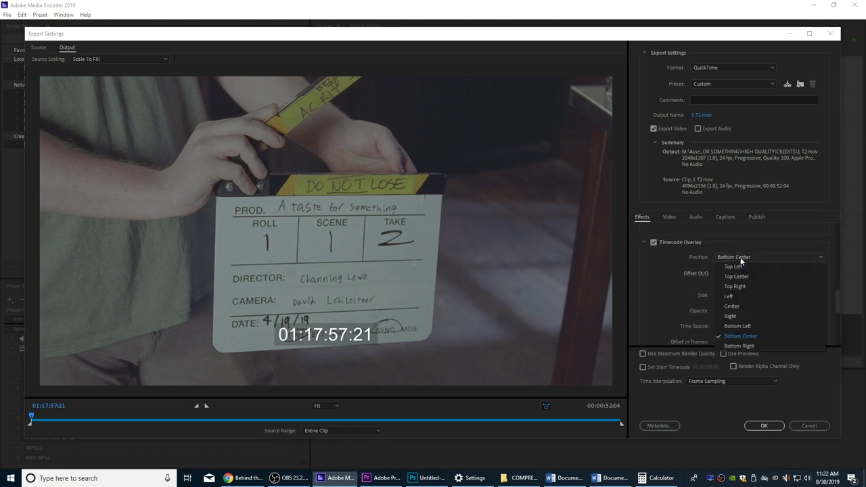
{"action": "left_click", "coordinate": [746, 346]}
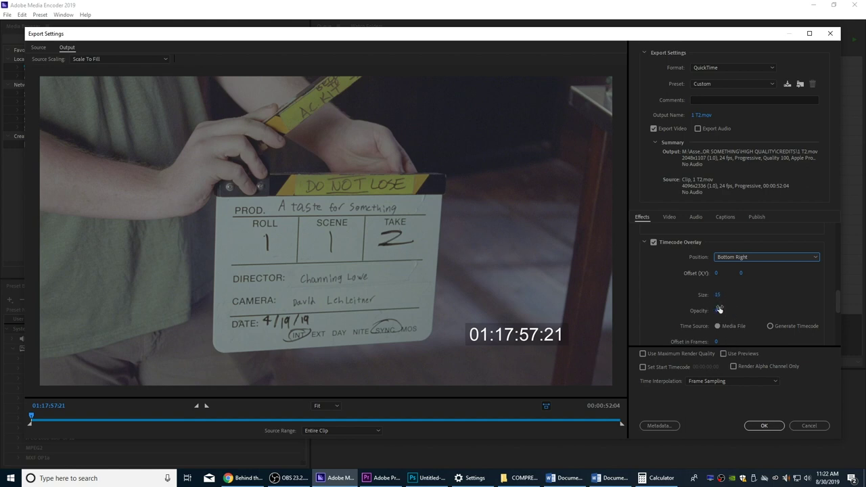
{"action": "left_click_drag", "start_coordinate": [717, 294], "coordinate": [776, 276]}
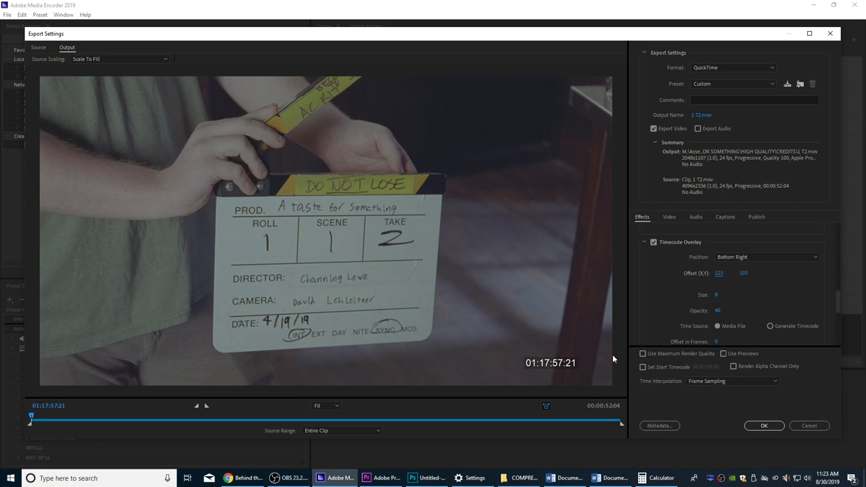
Enable the Lumetri Look / LUT effect and apply the SL BIG HDR look
{"action": "left_click_drag", "start_coordinate": [836, 307], "coordinate": [834, 236]}
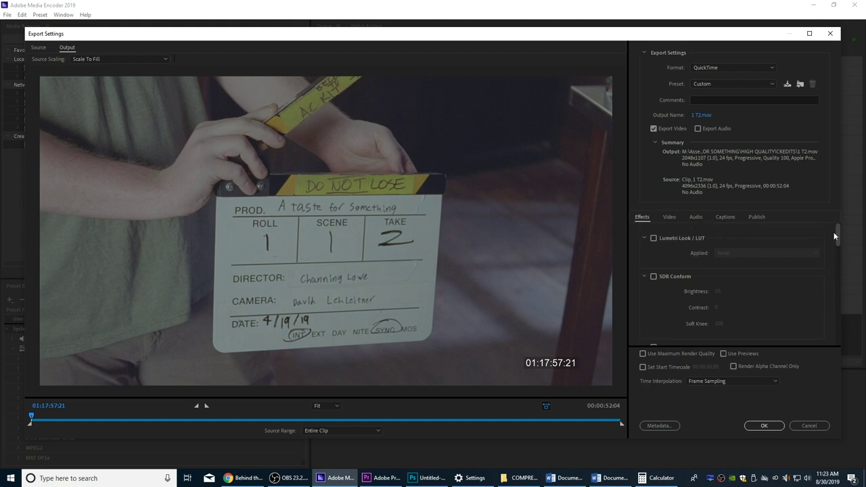
{"action": "left_click", "coordinate": [651, 239]}
{"action": "left_click", "coordinate": [722, 252]}
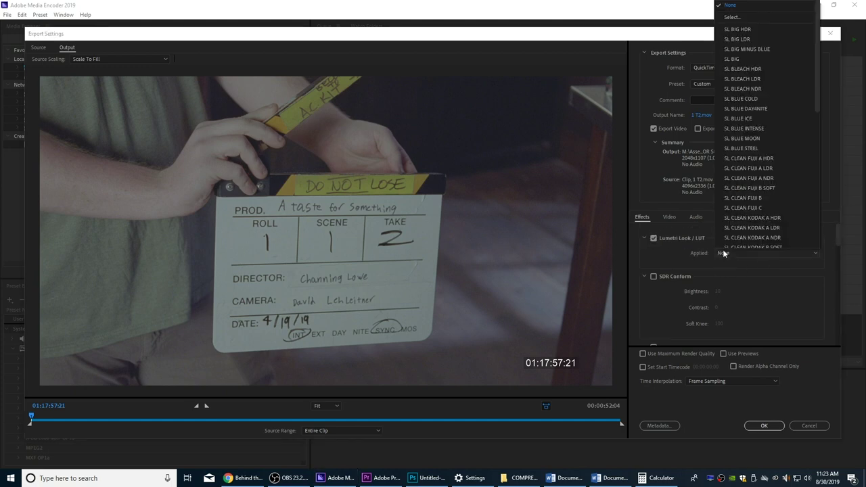
{"action": "left_click_drag", "start_coordinate": [817, 60], "coordinate": [790, 53]}
{"action": "left_click", "coordinate": [766, 30]}
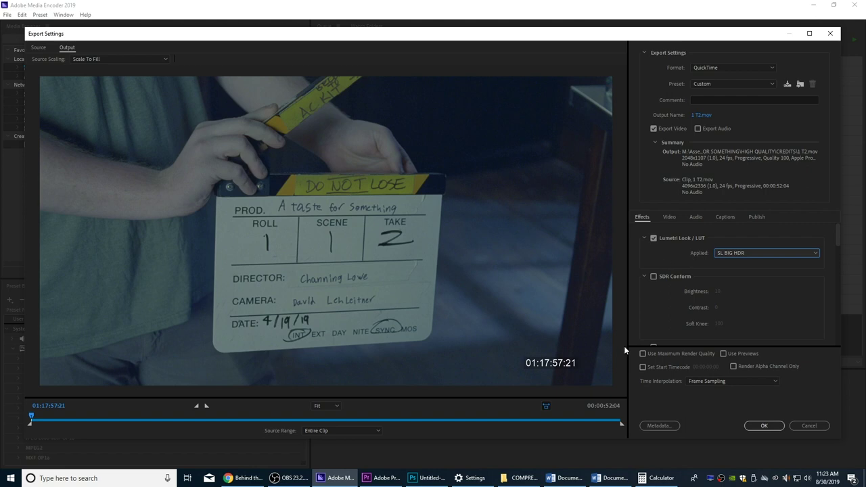
Switch to Premiere Pro and place 1A T1.mov from ATFS HIGH QUALITY on V1 of Sequence 02, changing the sequence settings to match the clip
{"action": "mouse_move", "coordinate": [382, 477]}
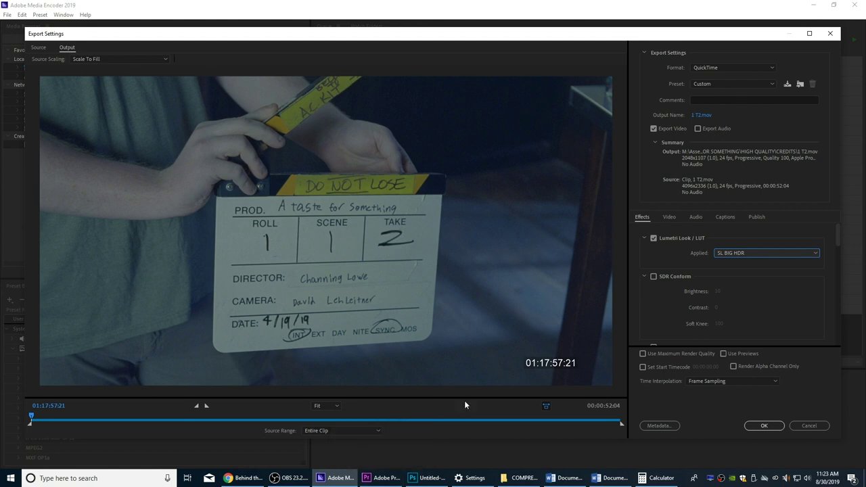
{"action": "left_click", "coordinate": [398, 478]}
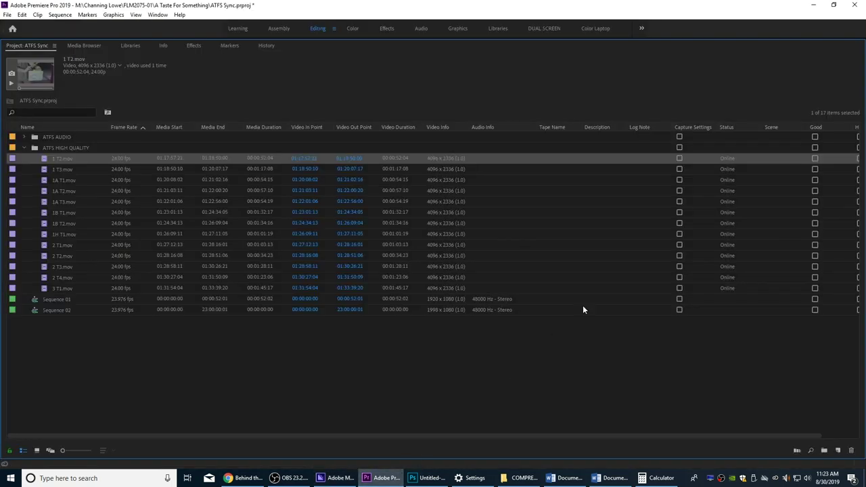
{"action": "left_click", "coordinate": [158, 358]}
{"action": "left_click", "coordinate": [24, 148]}
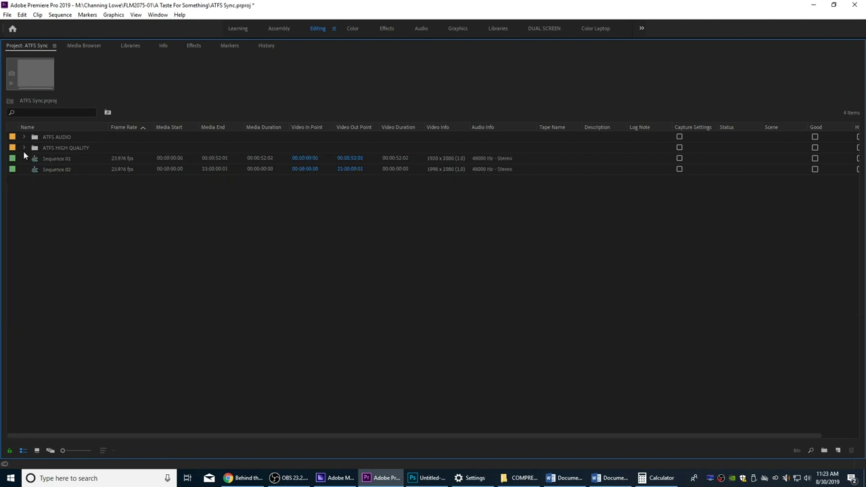
{"action": "left_click", "coordinate": [23, 149]}
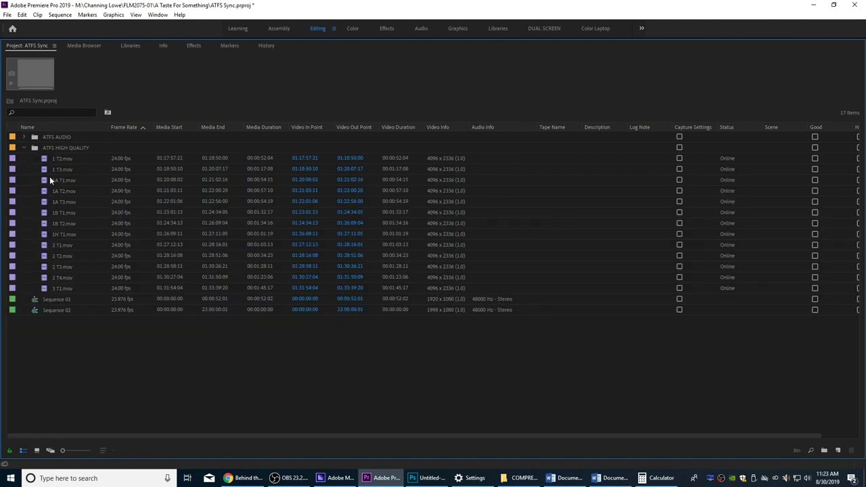
{"action": "double_click", "coordinate": [43, 180]}
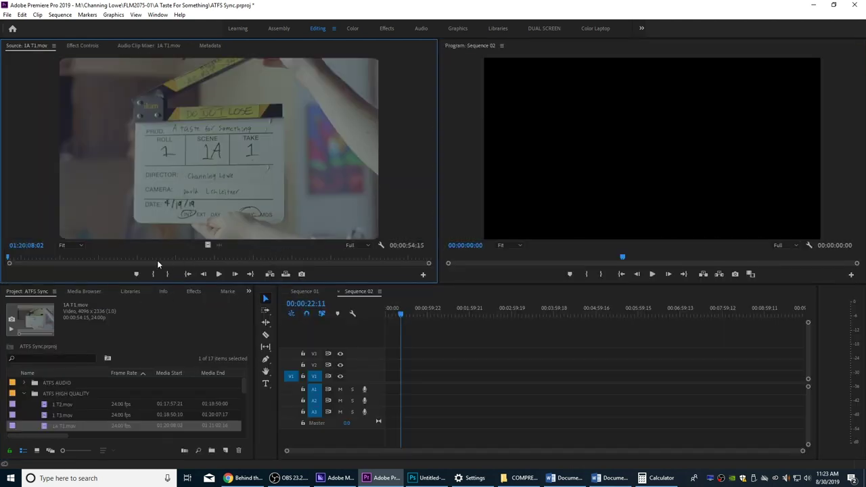
{"action": "mouse_move", "coordinate": [157, 260]}
{"action": "left_mouse_down"}
{"action": "mouse_move", "coordinate": [143, 260]}
{"action": "mouse_move", "coordinate": [199, 262]}
{"action": "mouse_move", "coordinate": [159, 259]}
{"action": "left_mouse_up"}
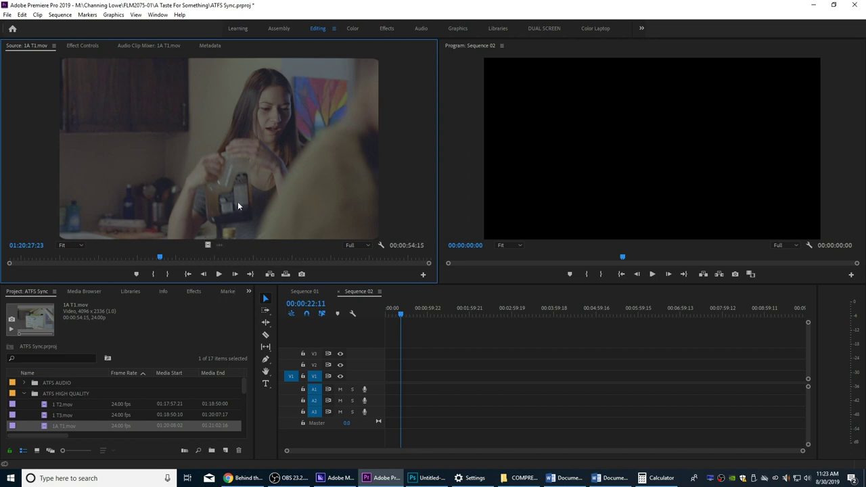
{"action": "left_click_drag", "start_coordinate": [238, 202], "coordinate": [403, 376]}
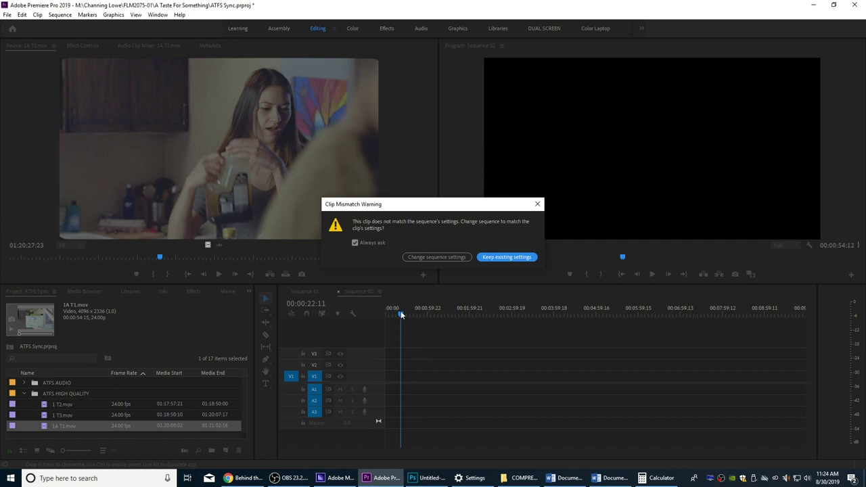
{"action": "left_click", "coordinate": [445, 256]}
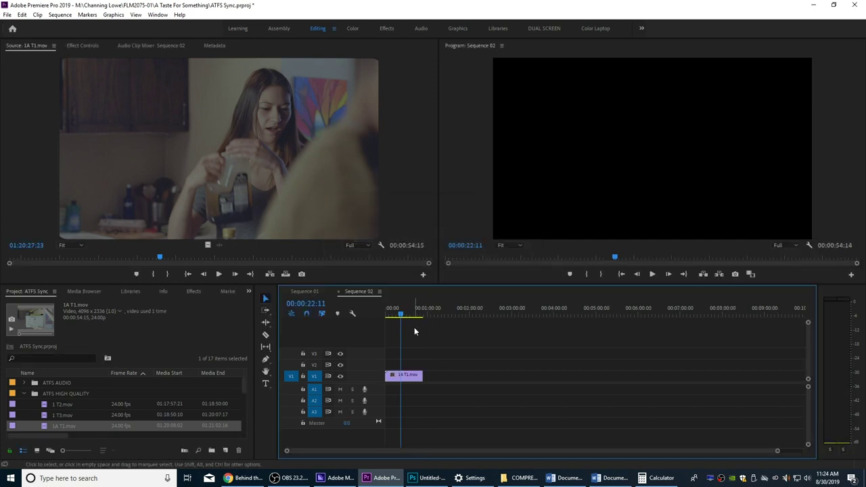
Bring up the Color workspace with Lumetri Scopes, and set the clip's exposure to 0.7 and contrast to 100
{"action": "left_click", "coordinate": [353, 29]}
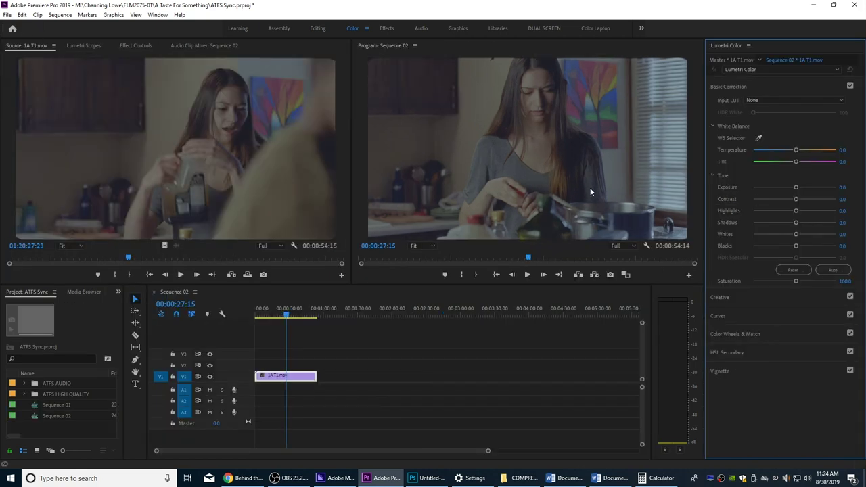
{"action": "left_click", "coordinate": [304, 316]}
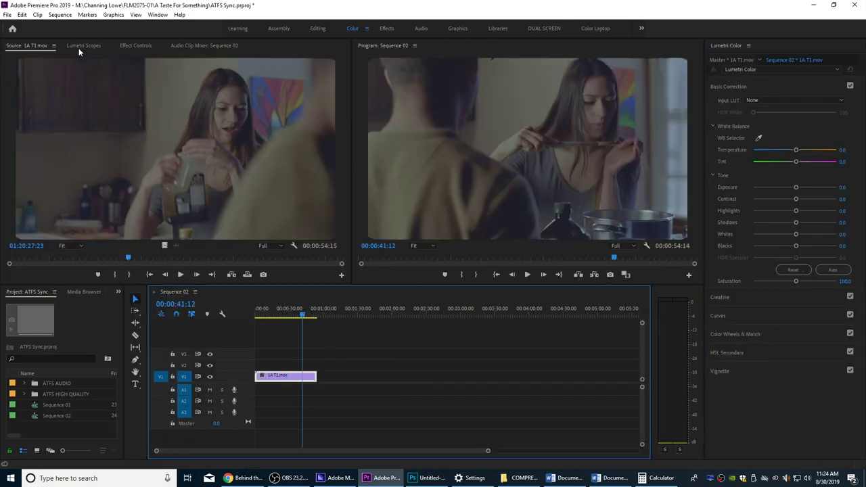
{"action": "left_click", "coordinate": [86, 45]}
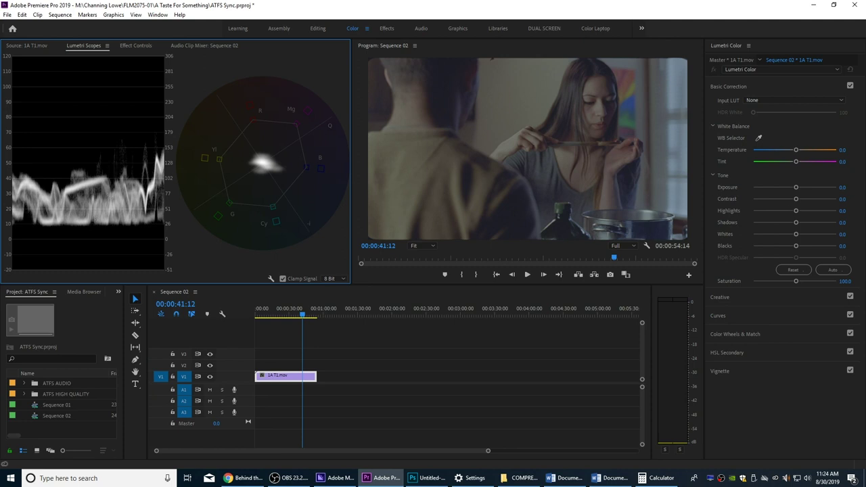
{"action": "left_click", "coordinate": [796, 188]}
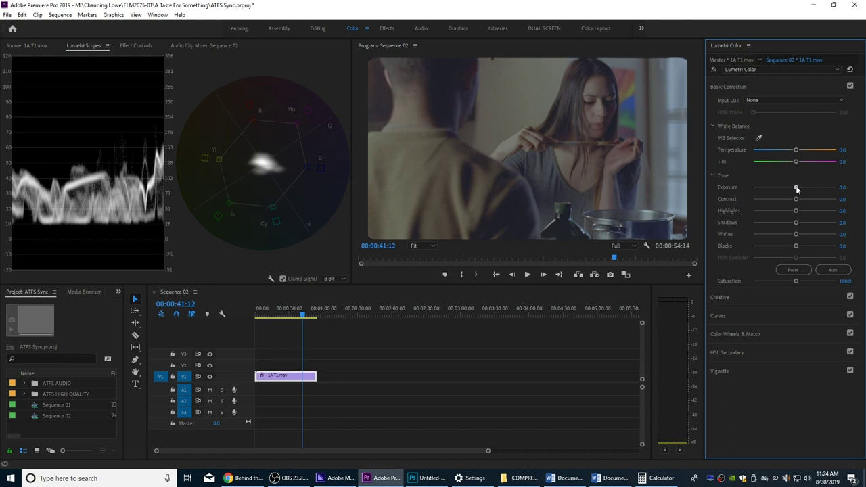
{"action": "left_click_drag", "start_coordinate": [797, 189], "coordinate": [841, 199]}
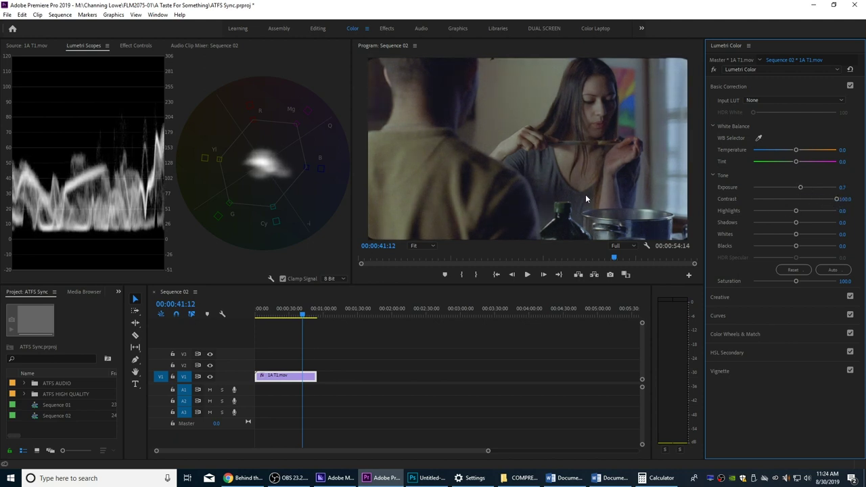
Compare the clip with its Lumetri Color effect disabled and enabled in the Effect Controls
{"action": "left_click", "coordinate": [133, 45]}
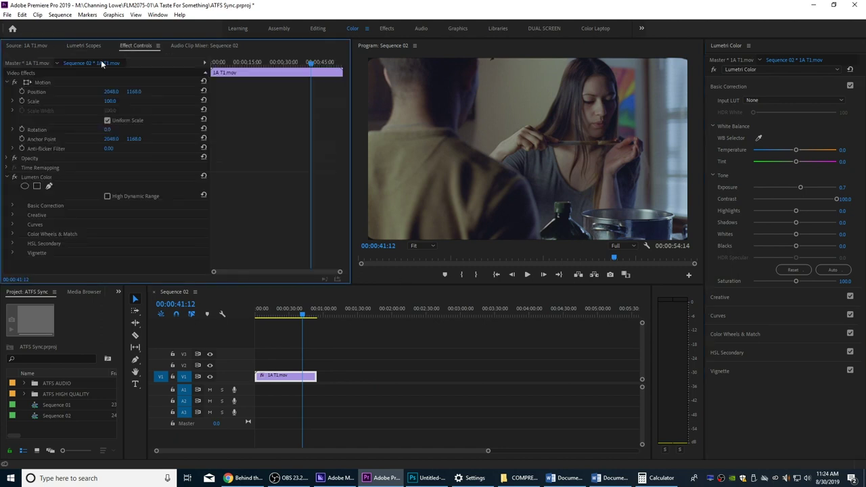
{"action": "left_click", "coordinate": [15, 177]}
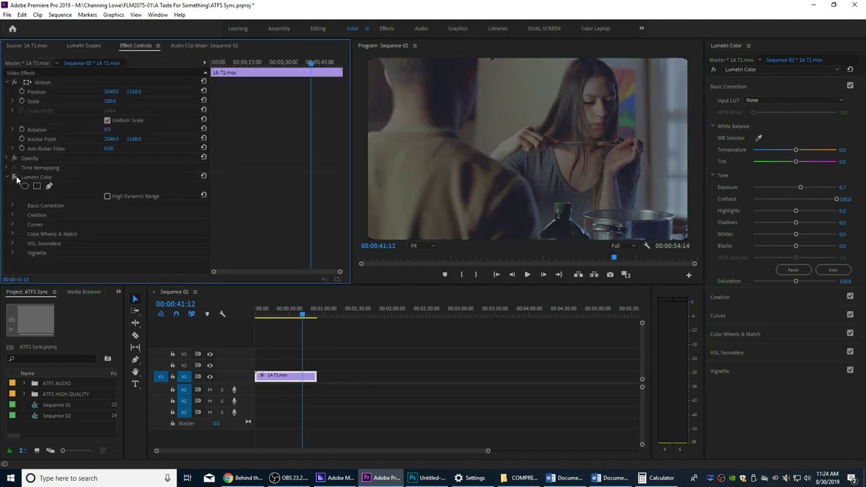
{"action": "left_click", "coordinate": [15, 177]}
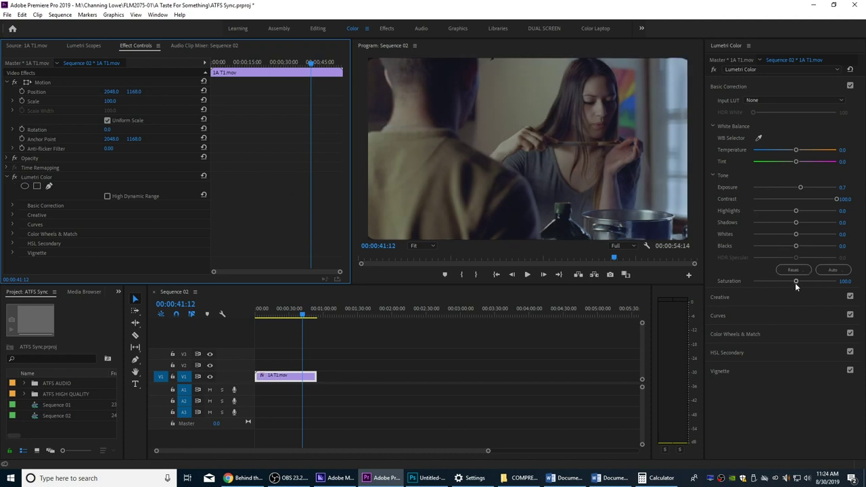
Refine the clip's Lumetri grade with creative sharpening, a basic saturation of 120 and a white balance temperature of 5.9
{"action": "left_click_drag", "start_coordinate": [796, 283], "coordinate": [801, 283]}
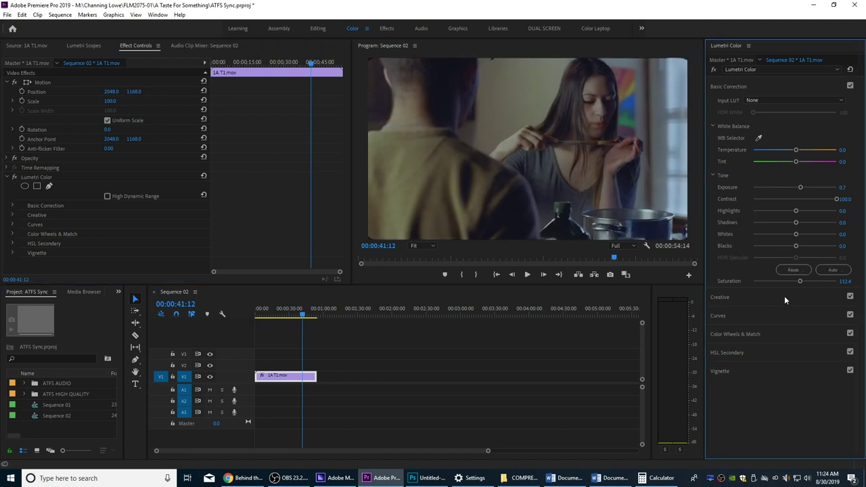
{"action": "left_click", "coordinate": [785, 298]}
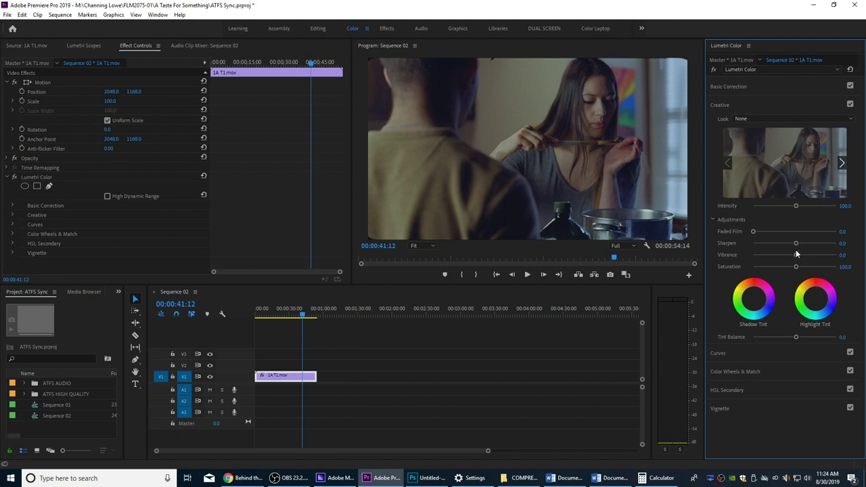
{"action": "left_click_drag", "start_coordinate": [795, 243], "coordinate": [797, 245]}
{"action": "left_click", "coordinate": [772, 89]}
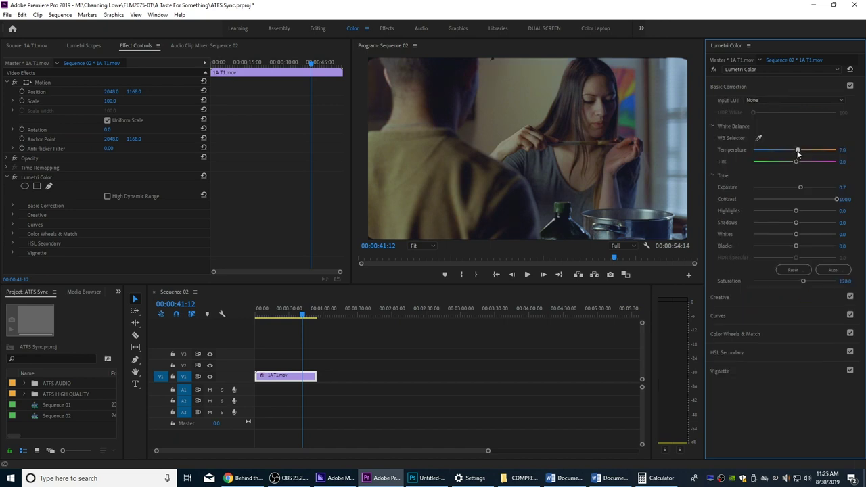
{"action": "left_click_drag", "start_coordinate": [799, 154], "coordinate": [795, 157]}
{"action": "left_click", "coordinate": [15, 178]}
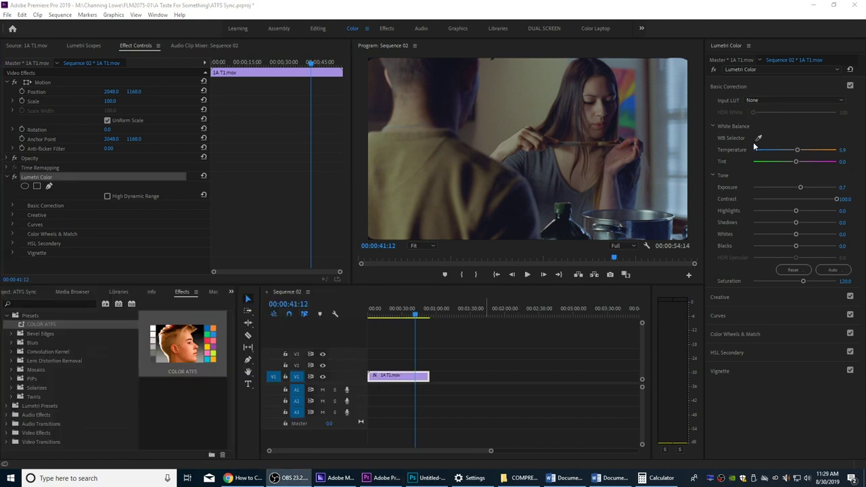
Export the clip's Lumetri grade as a .cube LUT named COLOR ATFS on the Desktop
{"action": "left_click", "coordinate": [582, 332]}
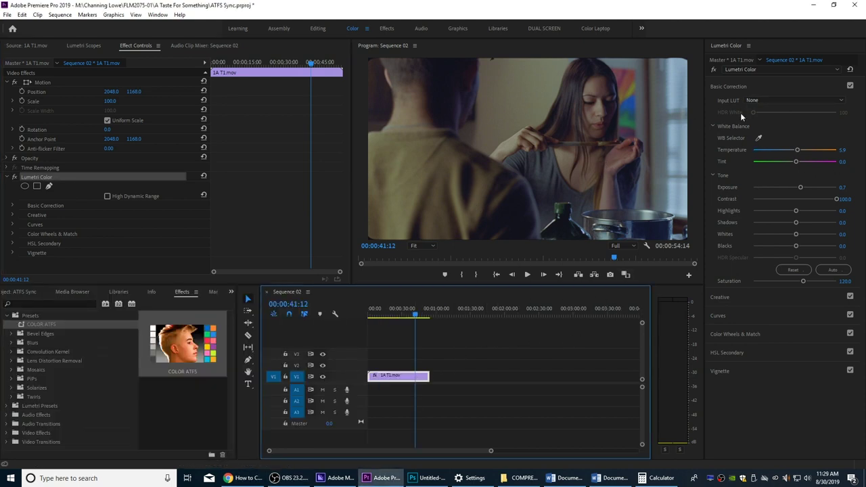
{"action": "left_click", "coordinate": [749, 46]}
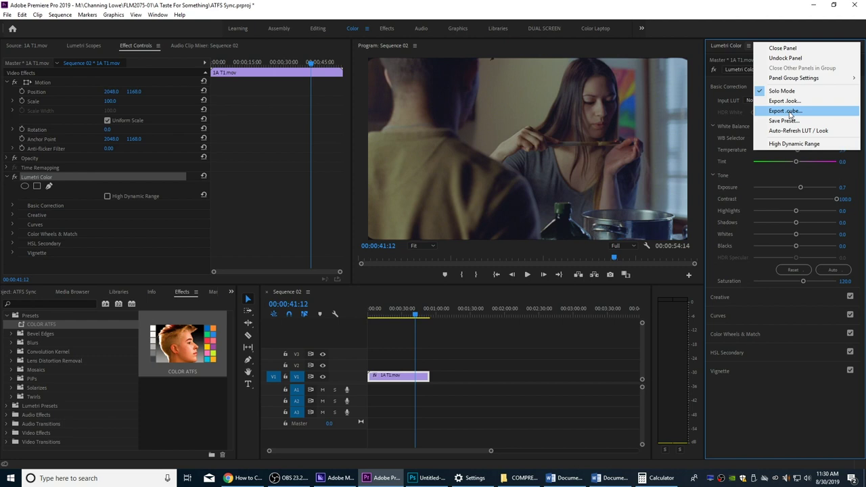
{"action": "left_click", "coordinate": [786, 111]}
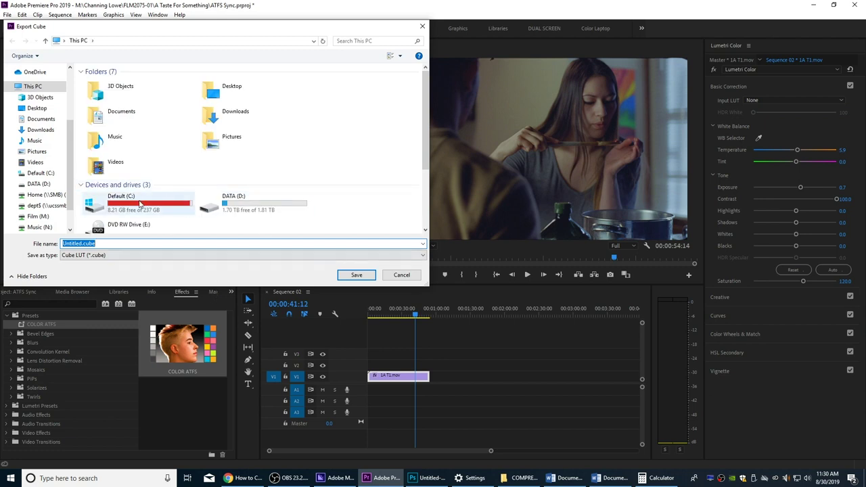
{"action": "left_click", "coordinate": [35, 108]}
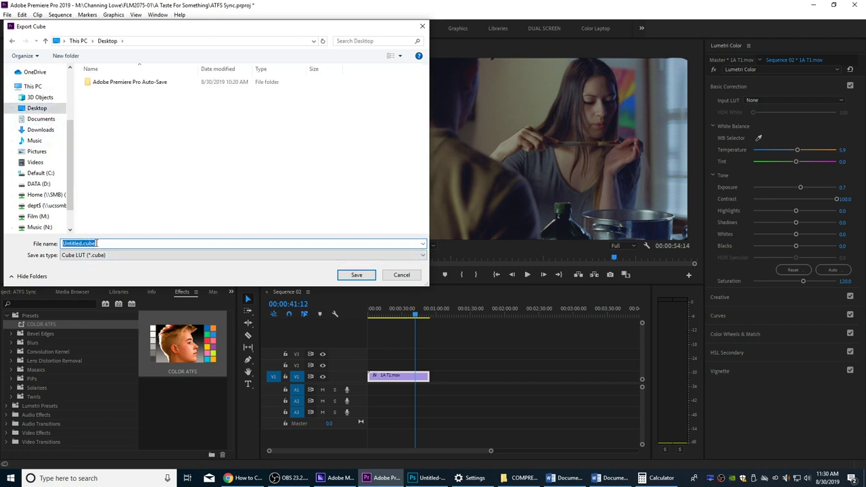
{"action": "type", "text": "COLOR ATFS"}
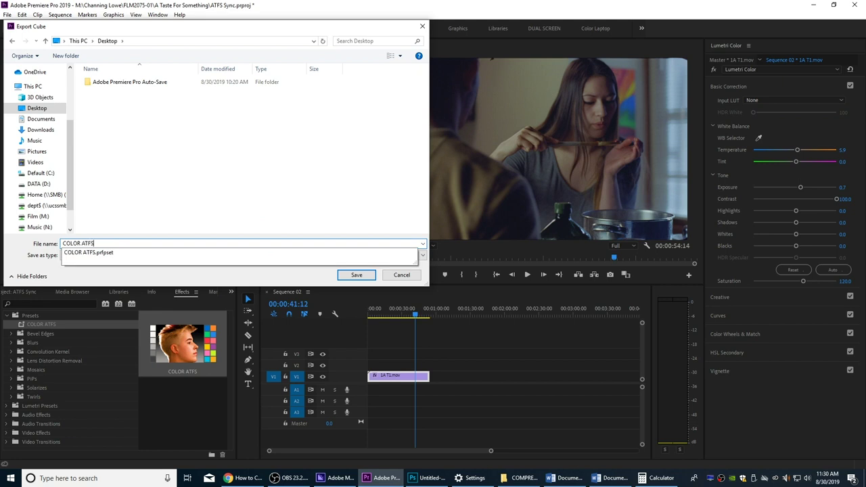
{"action": "key", "text": "Tab"}
{"action": "left_click", "coordinate": [363, 276]}
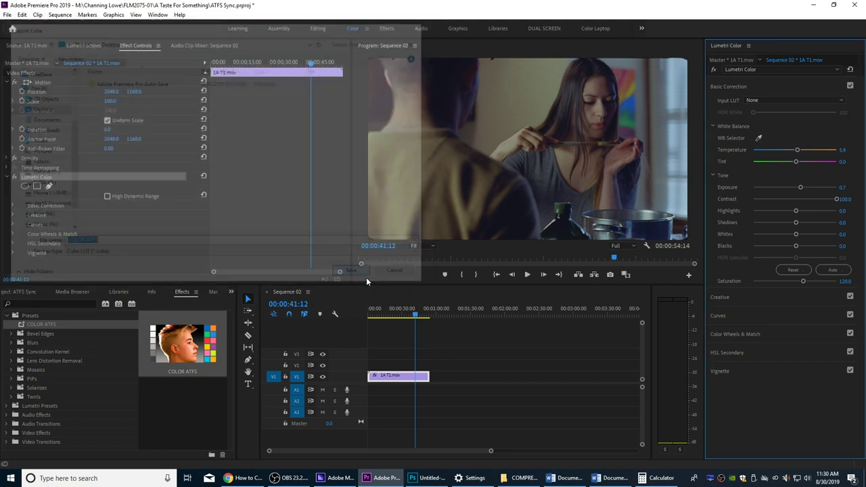
Switch to Media Encoder and apply COLOR ATFS.cube from the Desktop as the export's Lumetri Look / LUT
{"action": "left_click", "coordinate": [339, 477]}
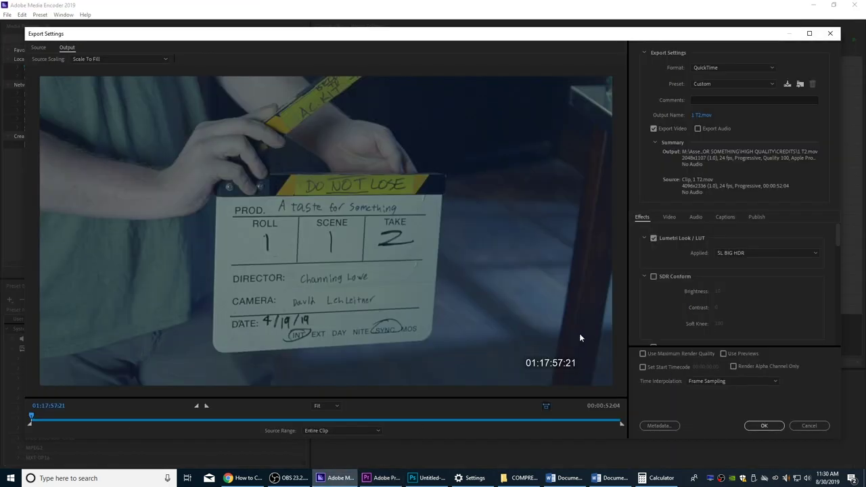
{"action": "left_click", "coordinate": [734, 253]}
{"action": "scroll", "coordinate": [740, 122], "scroll_direction": "up", "scroll_amount": 1}
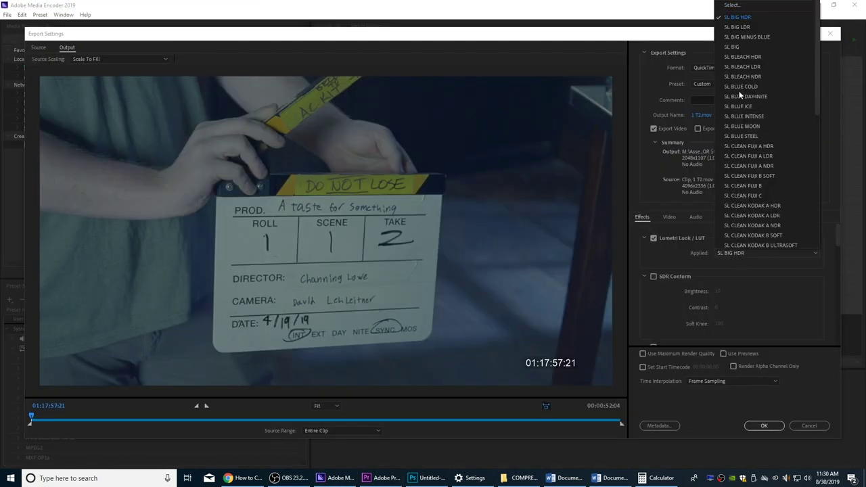
{"action": "left_click", "coordinate": [740, 5]}
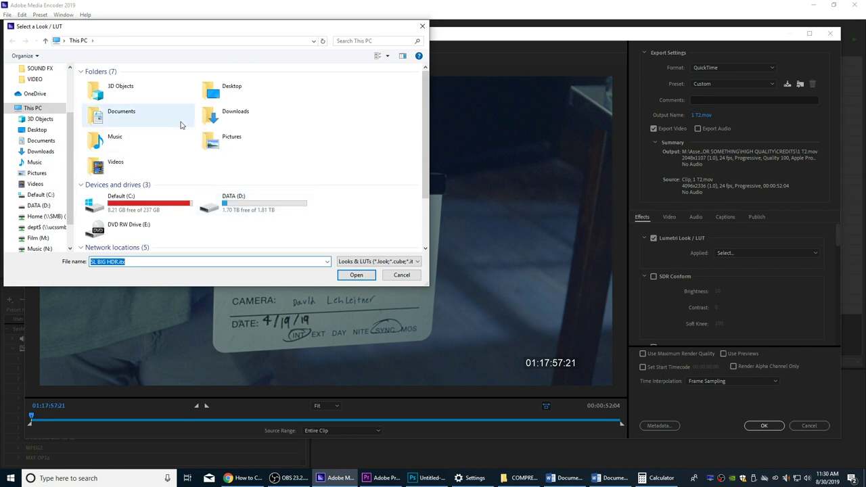
{"action": "double_click", "coordinate": [217, 91]}
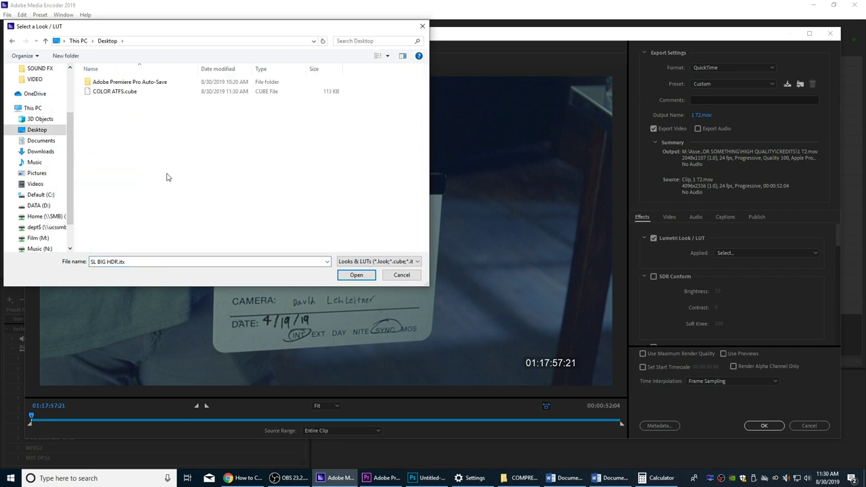
{"action": "left_click", "coordinate": [109, 93]}
{"action": "left_click", "coordinate": [356, 274]}
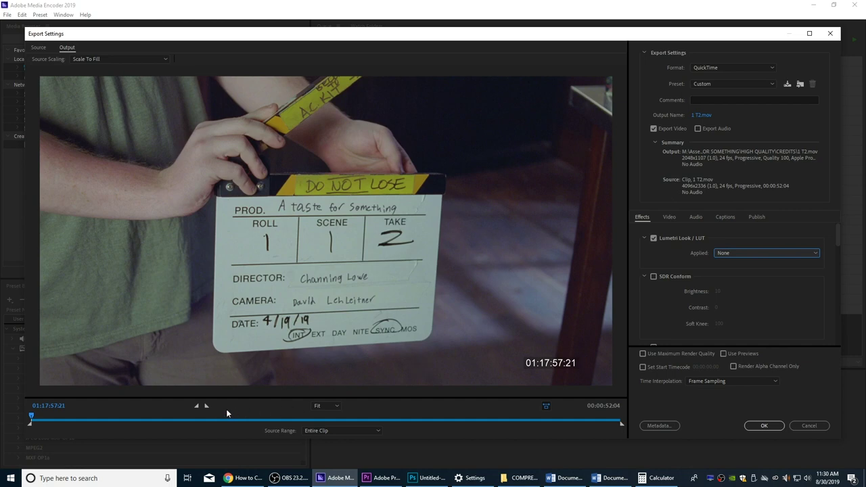
Preview the look around 01:18:22:01, review the video settings and accept the export settings for the queued clips
{"action": "left_click", "coordinate": [304, 418]}
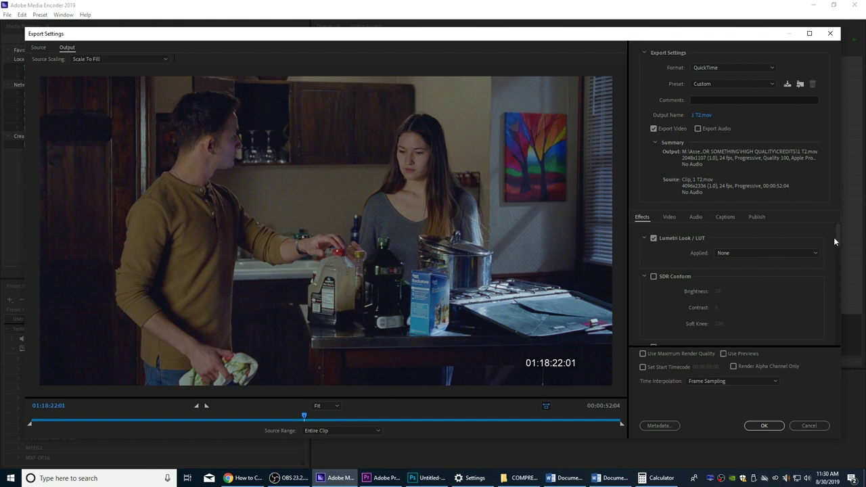
{"action": "left_click_drag", "start_coordinate": [837, 239], "coordinate": [842, 260]}
{"action": "left_click", "coordinate": [669, 217]}
{"action": "scroll", "coordinate": [821, 312], "scroll_direction": "down", "scroll_amount": 3}
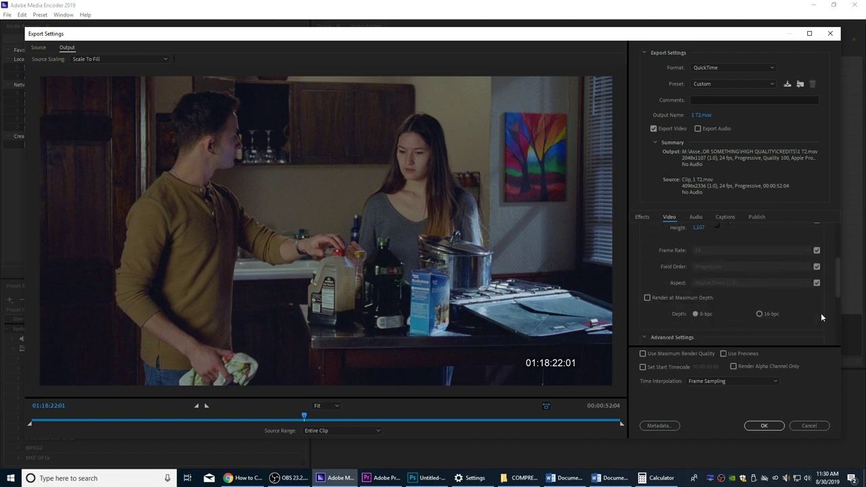
{"action": "left_click", "coordinate": [764, 425]}
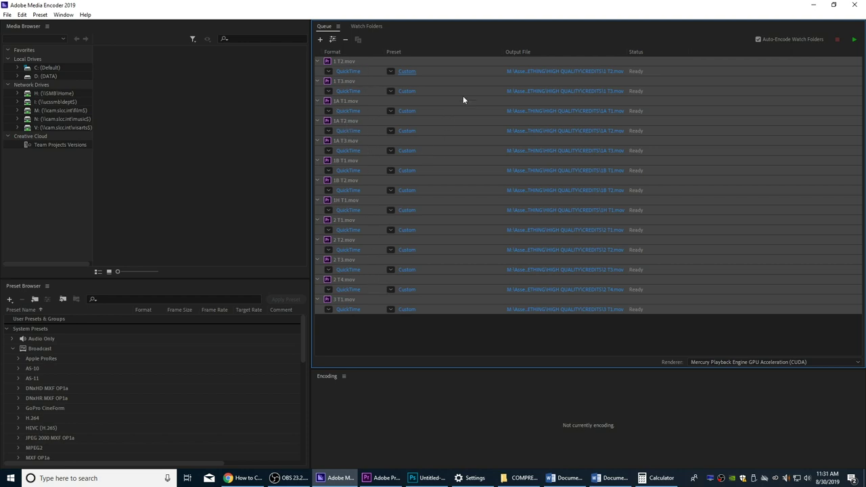
Create a folder named ATFS PROXIES on DATA (D:) and set it as the output folder for all queued clips
{"action": "left_click", "coordinate": [569, 71]}
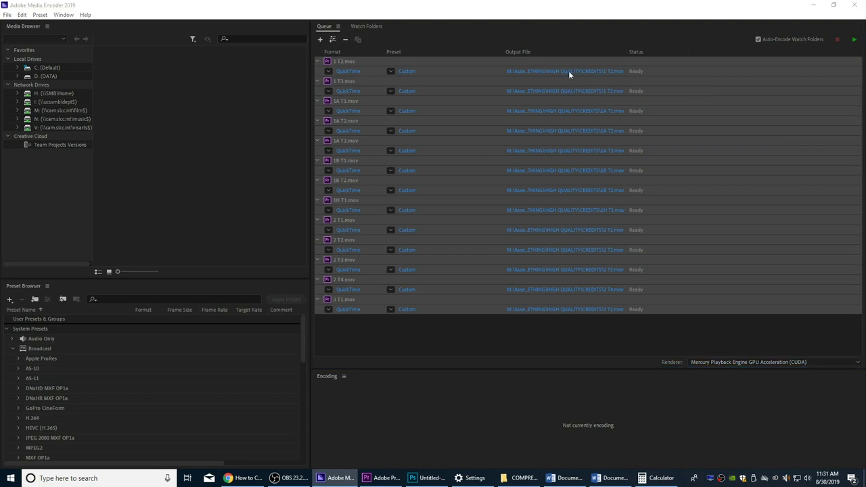
{"action": "double_click", "coordinate": [255, 212]}
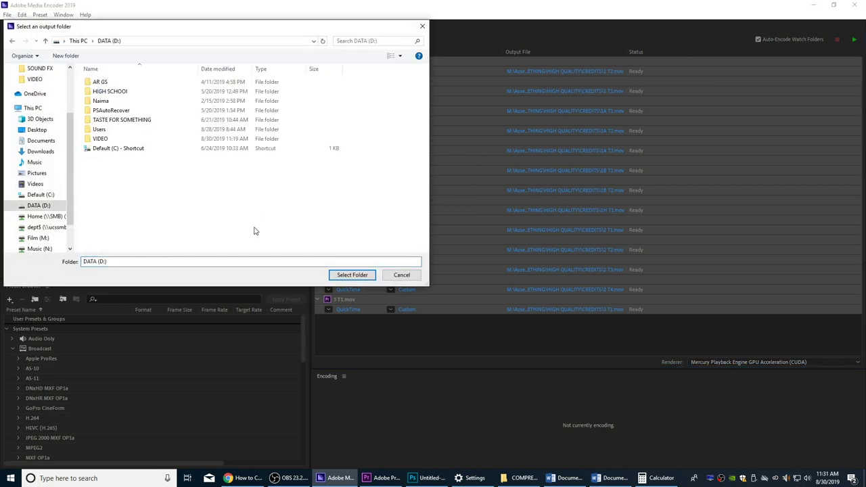
{"action": "right_click", "coordinate": [118, 190]}
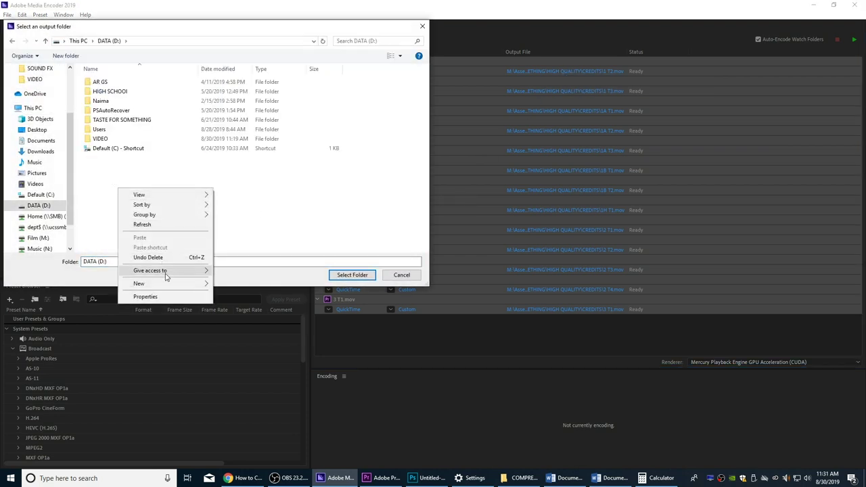
{"action": "mouse_move", "coordinate": [170, 284]}
{"action": "left_click", "coordinate": [219, 286]}
{"action": "type", "text": "AT"}
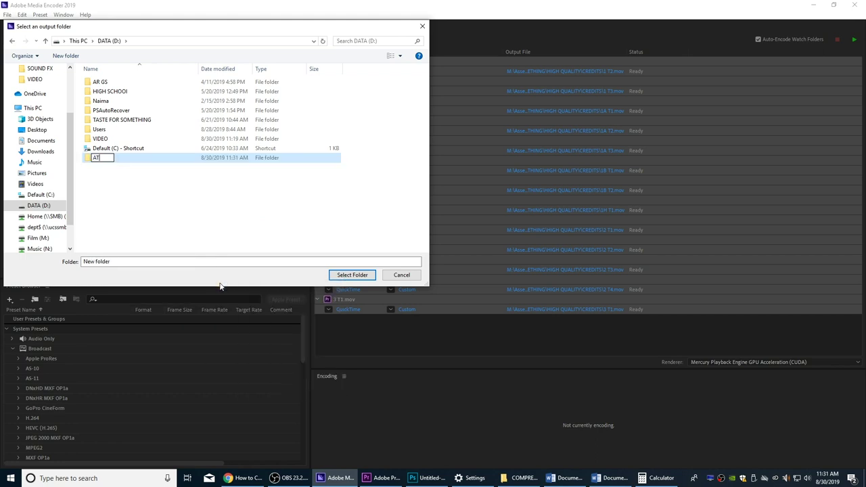
{"action": "type", "text": "FS PROXIES"}
{"action": "key", "text": "Return"}
{"action": "key", "text": "Return"}
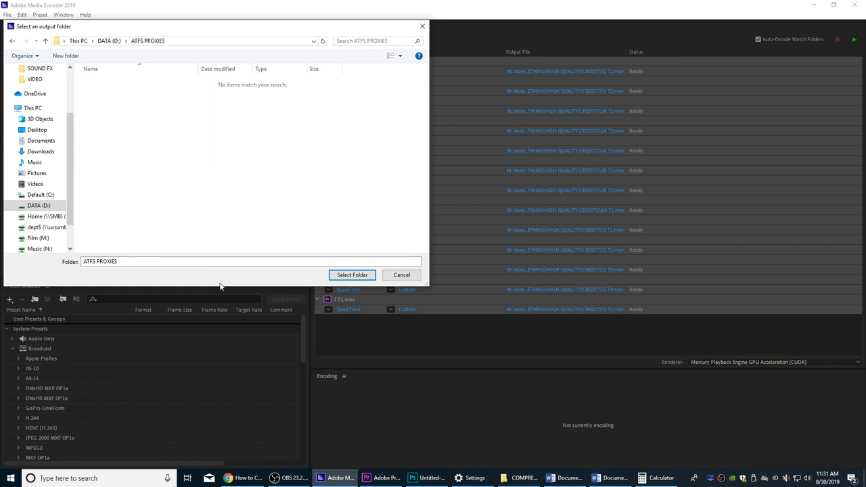
{"action": "left_click", "coordinate": [341, 275]}
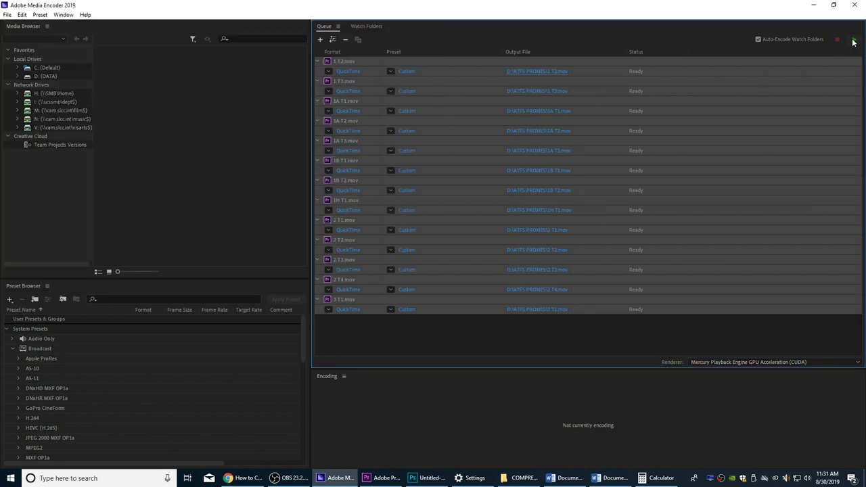
Encode the queued clips, close Media Encoder once they are done, and switch to the Edit project in Premiere Pro
{"action": "left_click", "coordinate": [854, 40]}
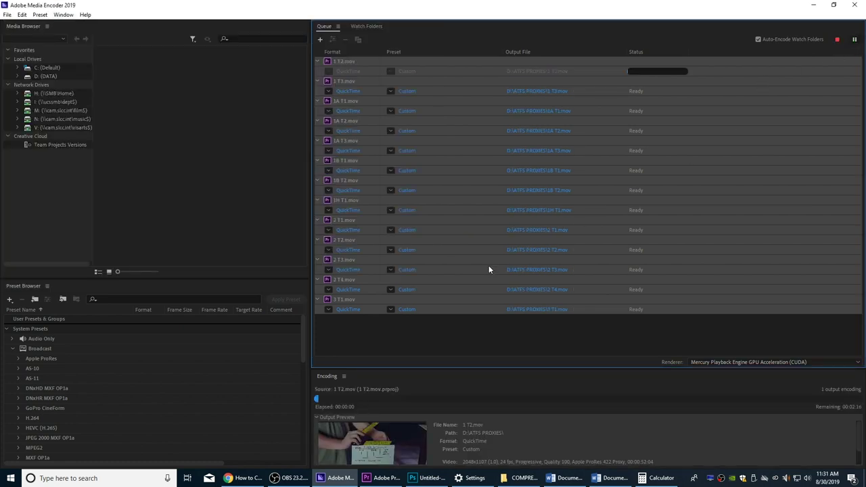
{"action": "left_click_drag", "start_coordinate": [369, 367], "coordinate": [368, 347]}
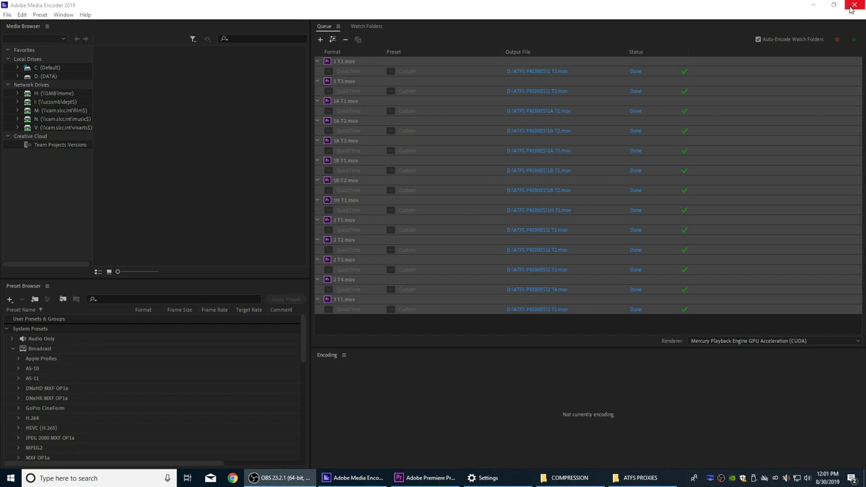
{"action": "left_click", "coordinate": [851, 8]}
{"action": "left_click", "coordinate": [356, 477]}
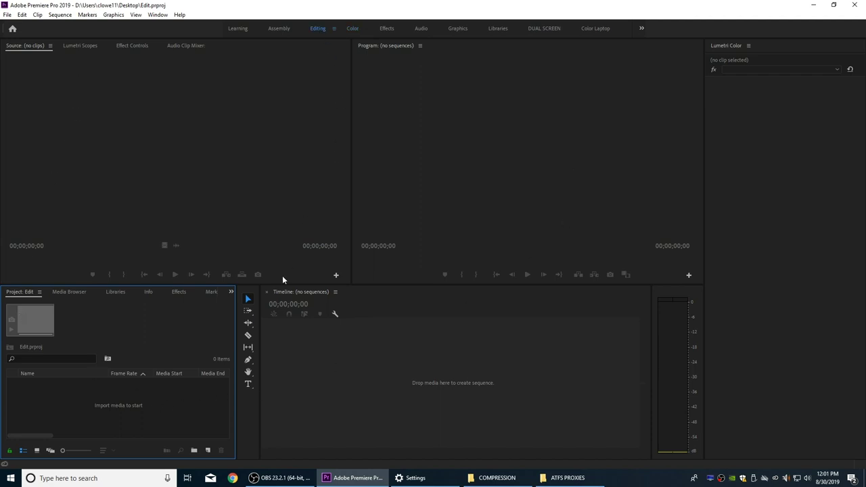
Reset the Editing workspace and bring the proxy clips from the ATFS PROXIES folder into the Edit project
{"action": "key", "text": "alt+shift+0"}
{"action": "key", "text": "alt+Tab"}
{"action": "left_click_drag", "start_coordinate": [277, 354], "coordinate": [805, 220]}
{"action": "left_click_drag", "start_coordinate": [357, 274], "coordinate": [545, 383]}
Scrub through 1A T1.mov in the 1B T2 sequence to about 00:02:06:02 to examine its picture and timecode overlay
{"action": "left_click", "coordinate": [456, 310]}
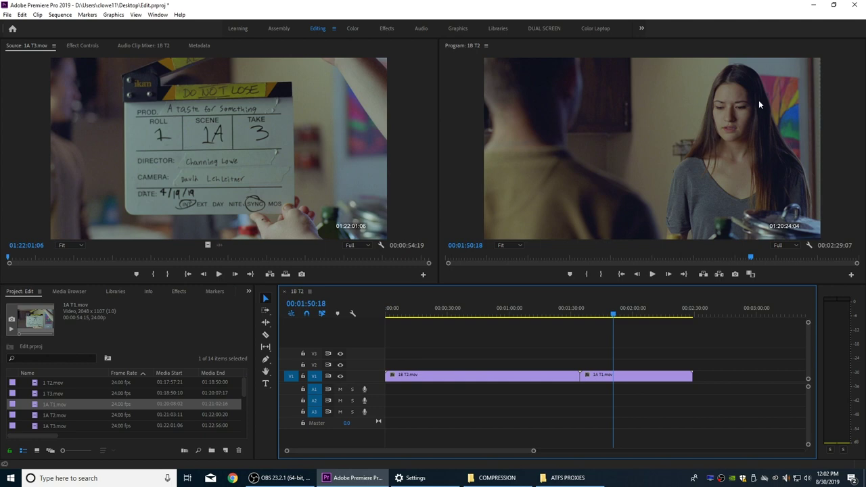
{"action": "left_click_drag", "start_coordinate": [628, 315], "coordinate": [646, 314]}
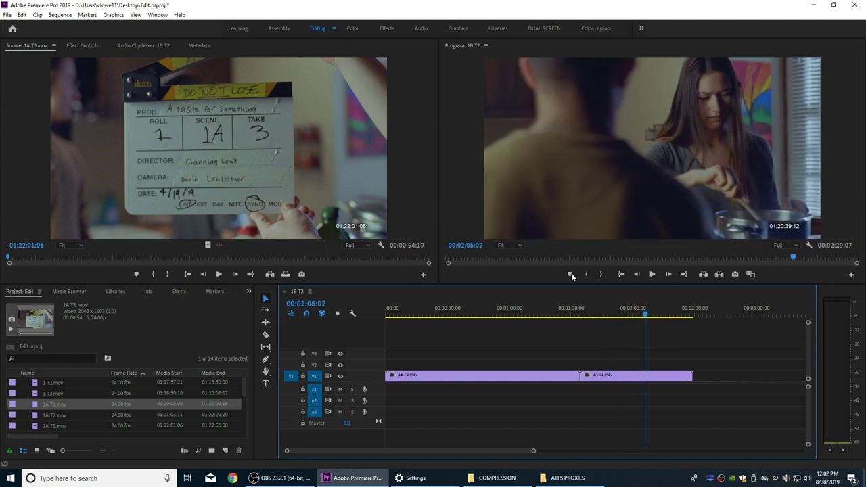